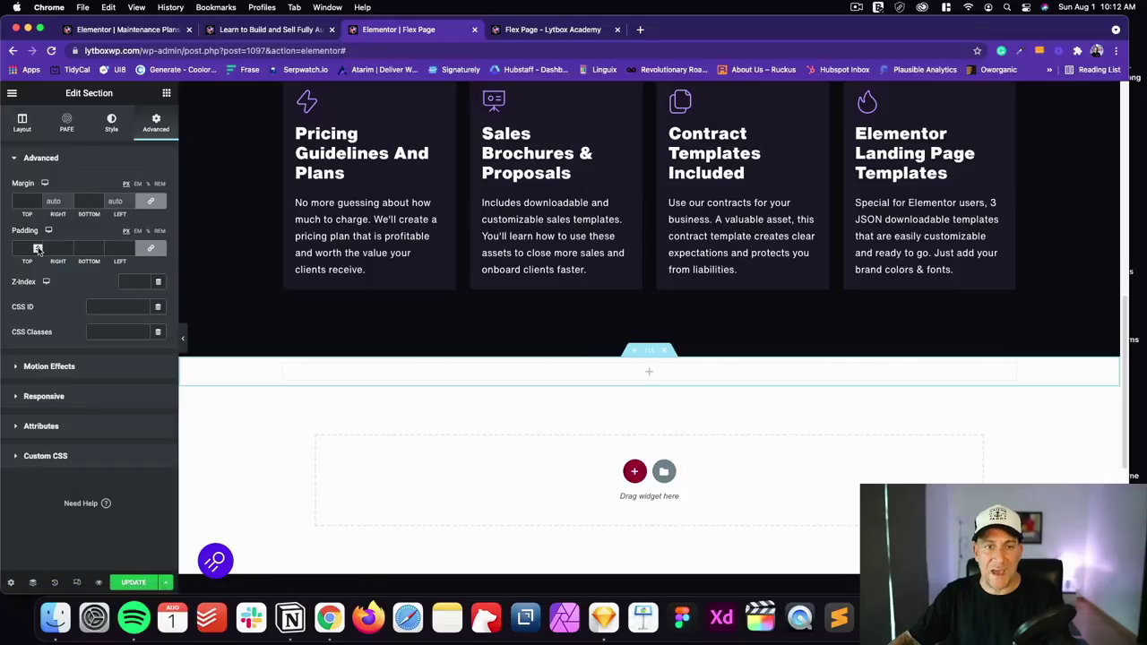
- Set the empty section's padding to 20 px on all four sides
type("20")
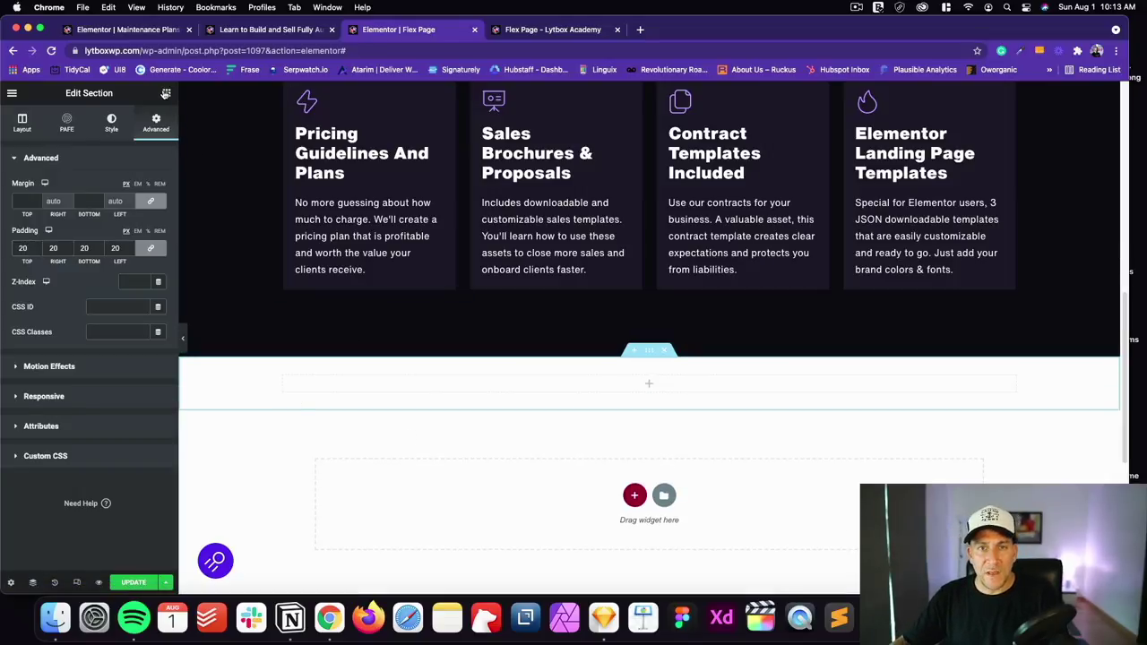
- Add a Heading widget to the padded empty section and place a Button widget directly below it
left_click(166, 93)
left_click_drag(128, 206, 551, 384)
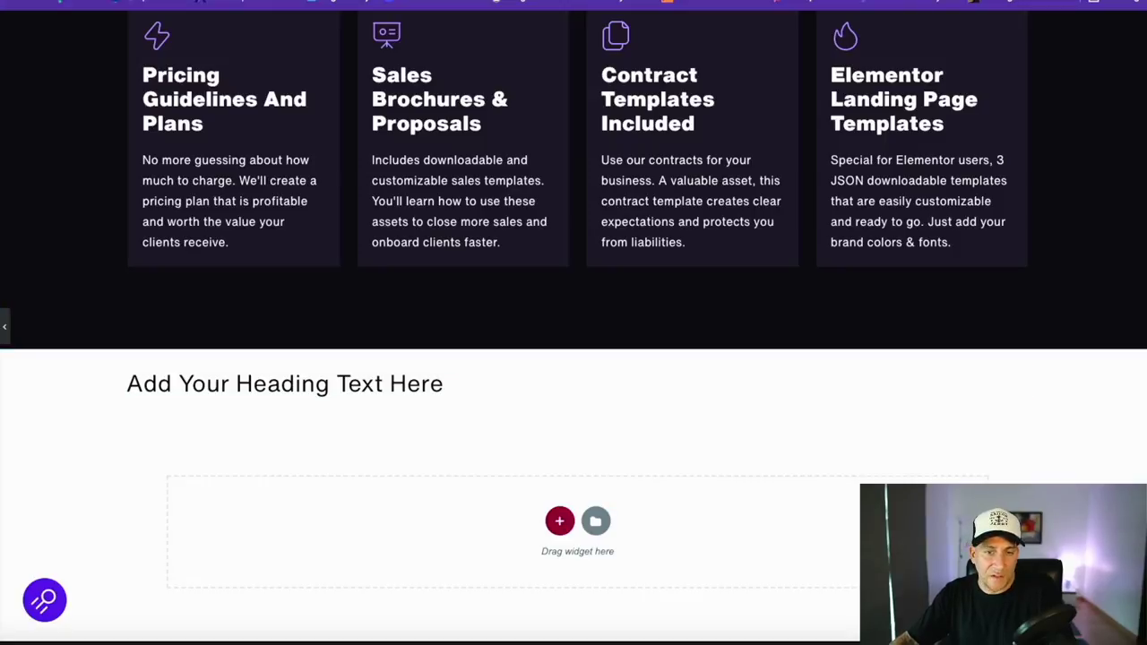
left_click_drag(9, 312, 208, 411)
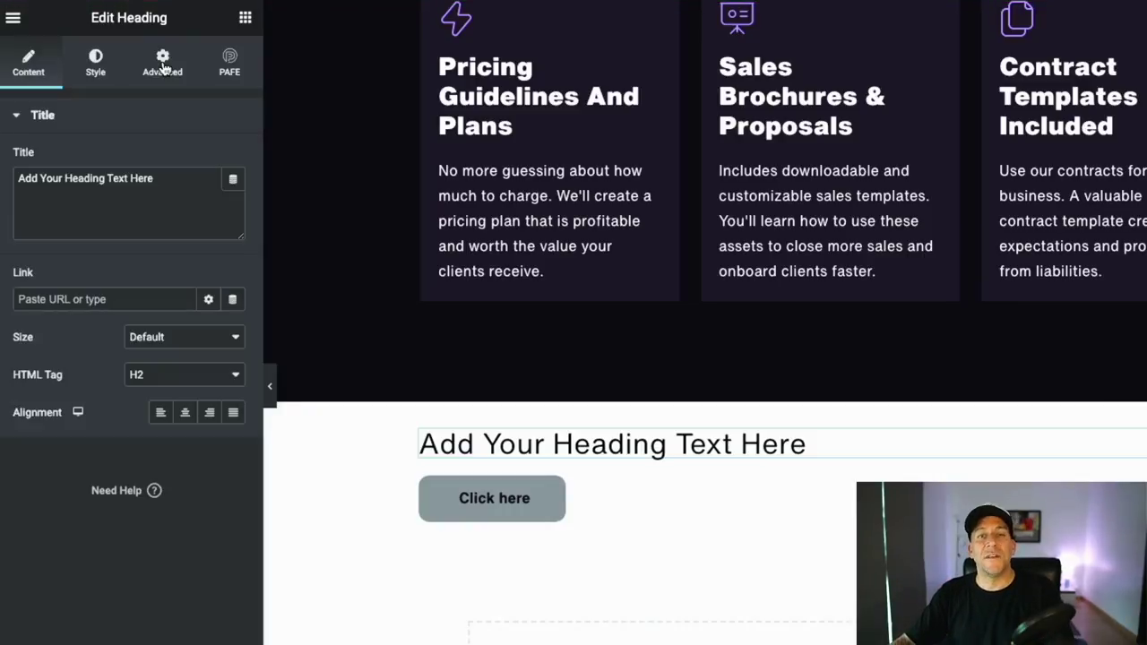
- Change the heading's positioning width to Inline (auto)
left_click(164, 69)
scroll(87, 412, "down", 3)
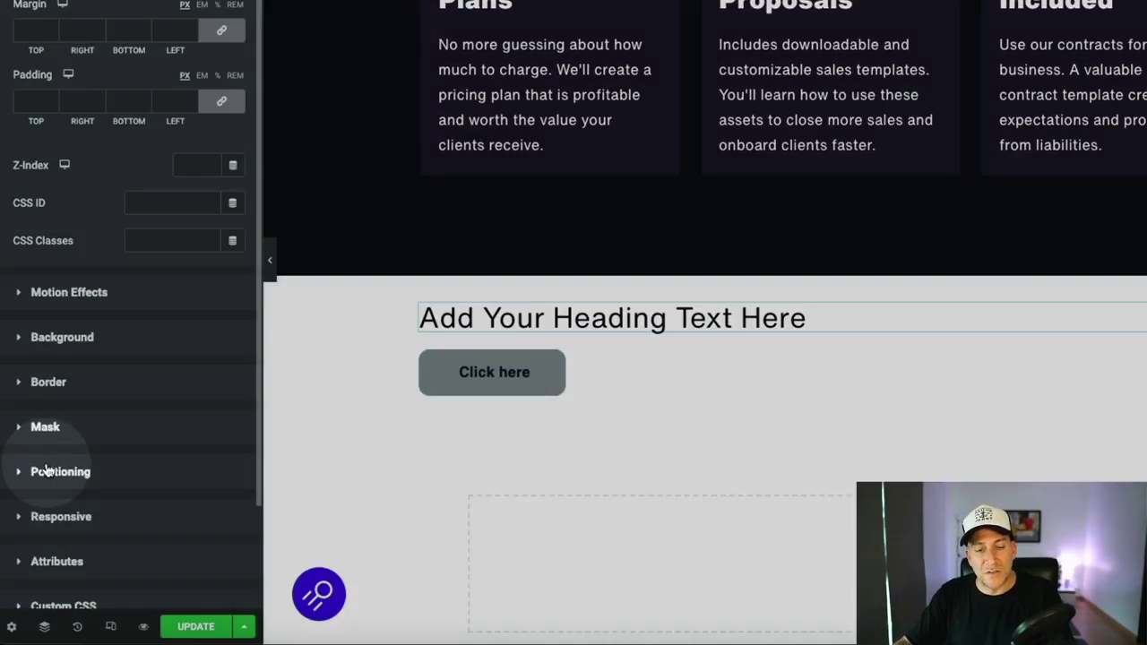
left_click(46, 469)
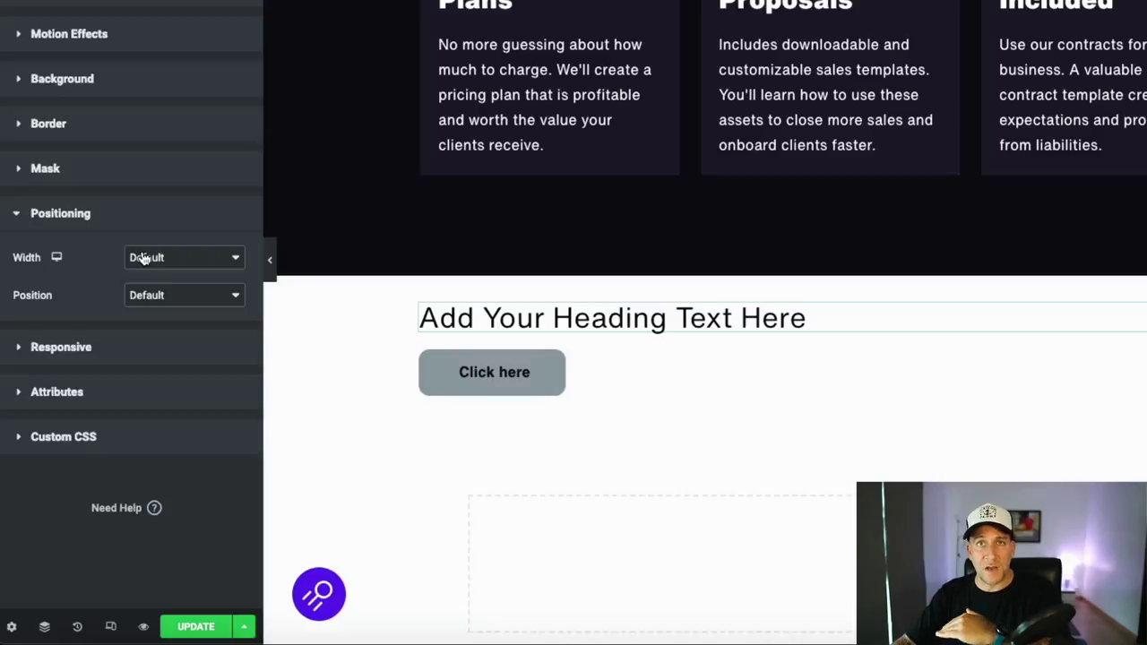
left_click(144, 258)
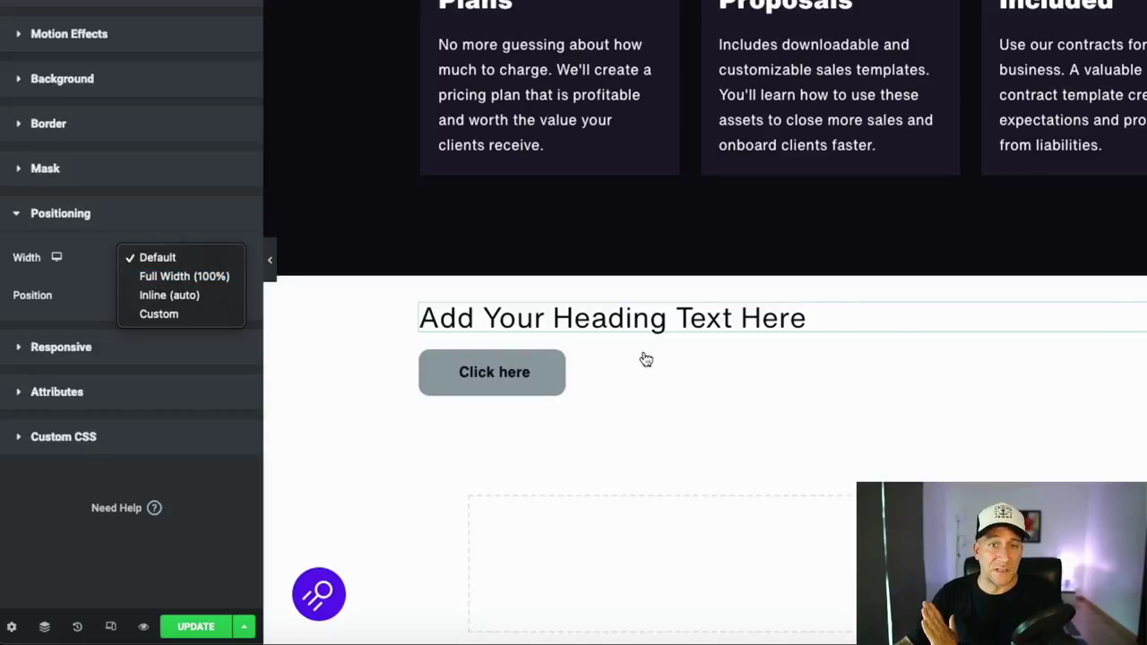
left_click(182, 301)
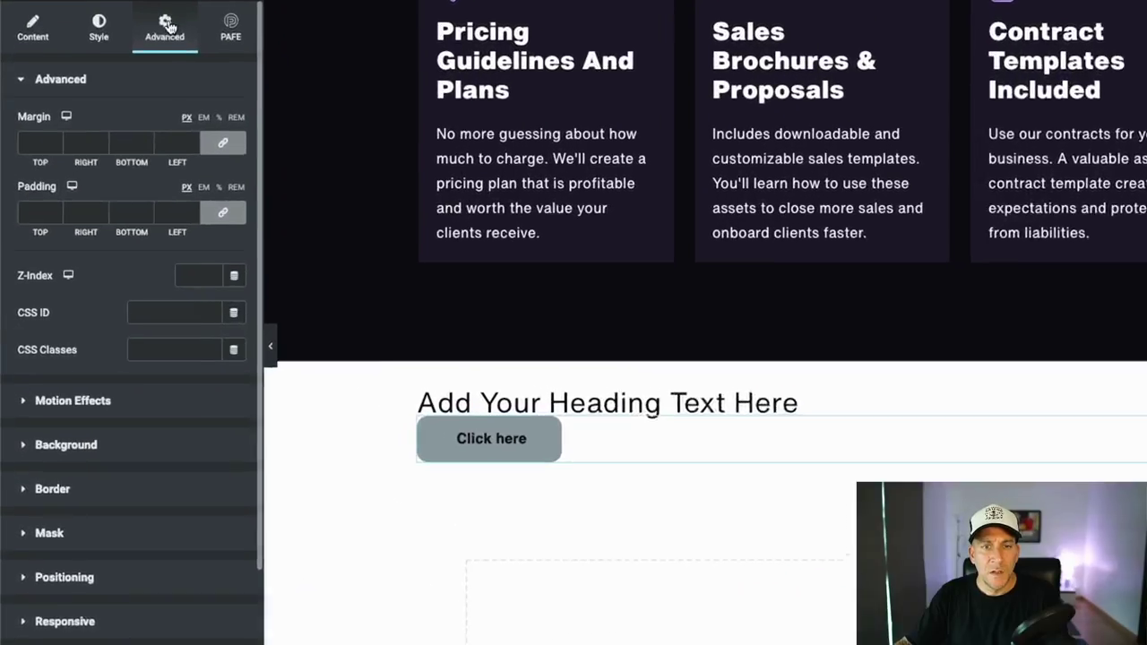
- Change the button's positioning width to Inline (auto) so it sits beside the heading
left_click(132, 583)
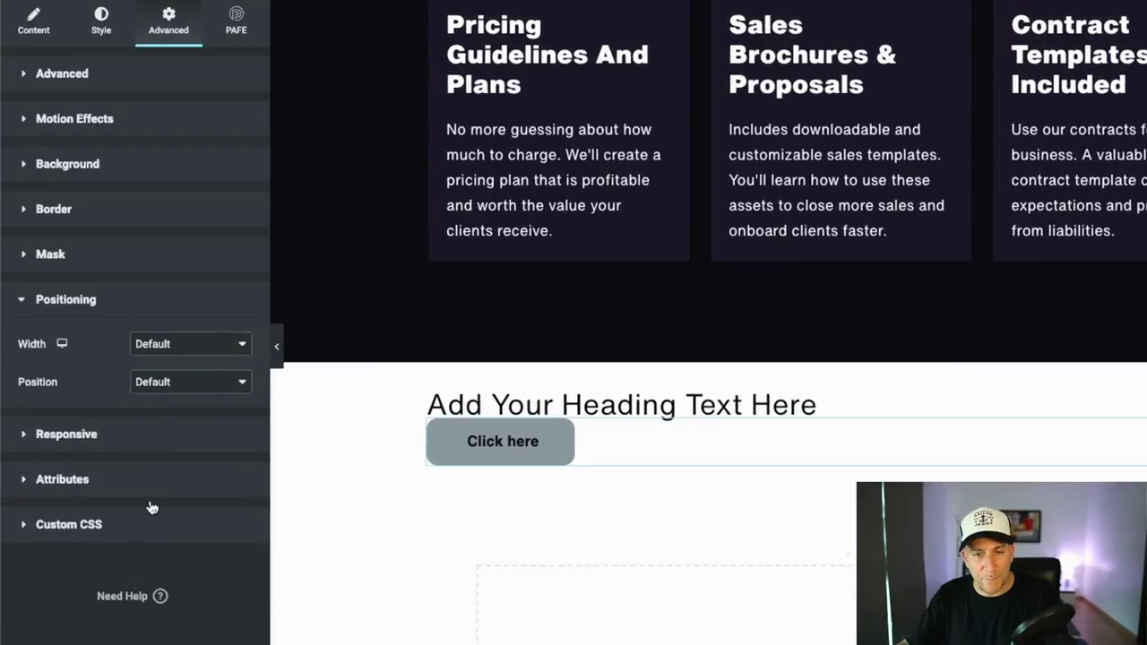
left_click(167, 349)
left_click(167, 381)
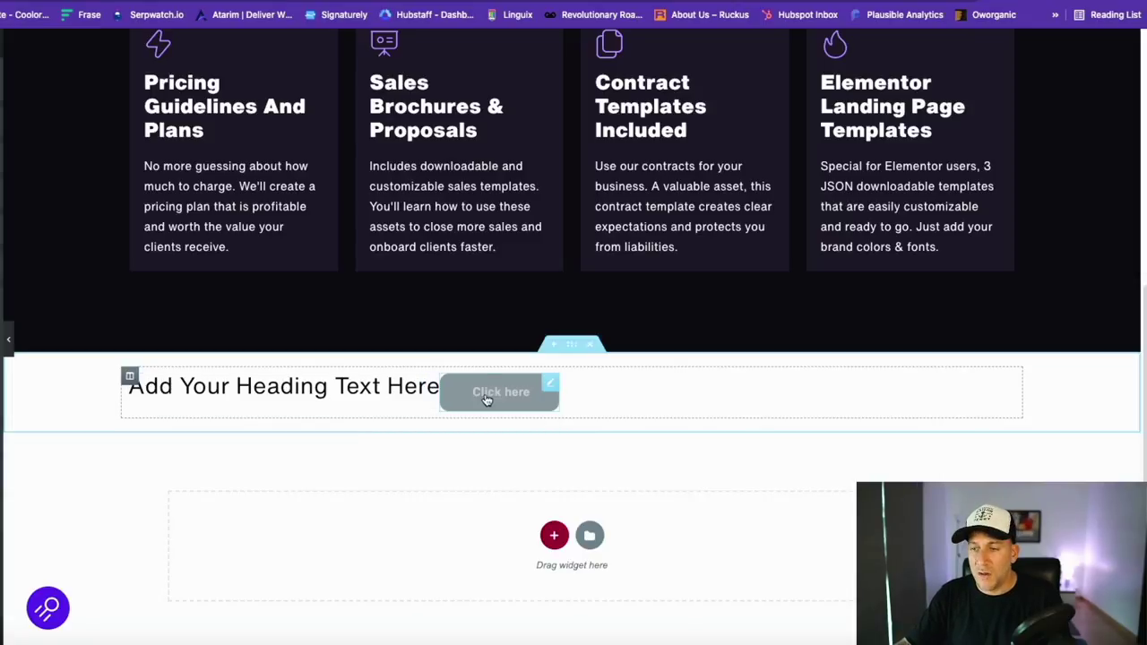
- Duplicate the inline button repeatedly until the copies fill the row beside the heading and wrap onto a second line
right_click(549, 387)
left_click(578, 417)
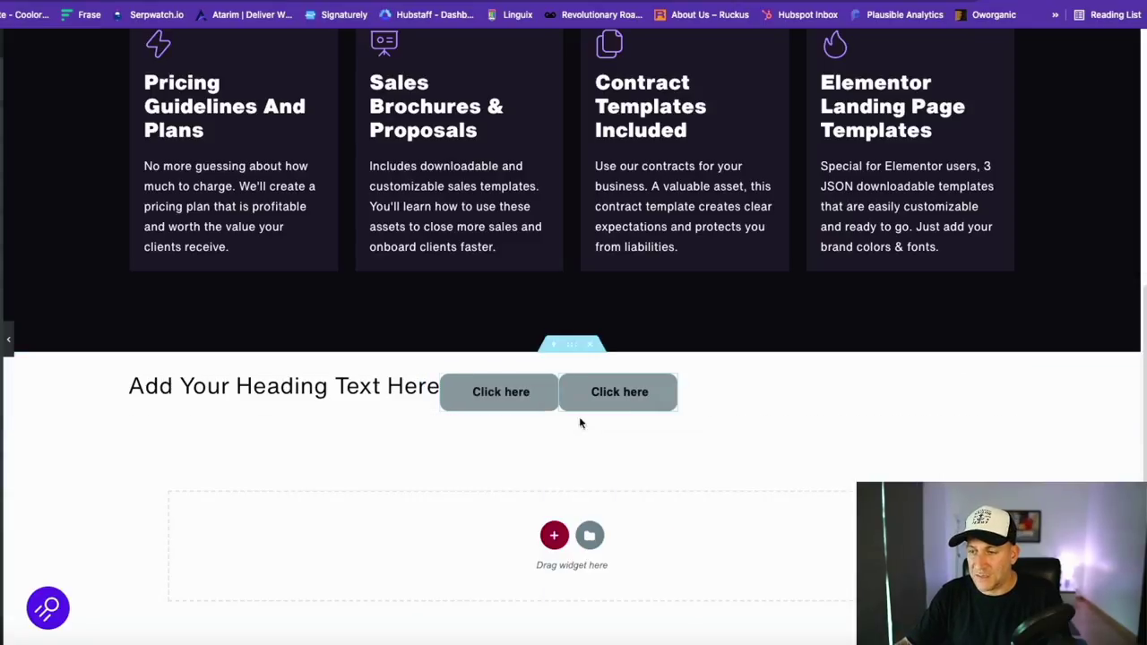
right_click(675, 383)
left_click(690, 410)
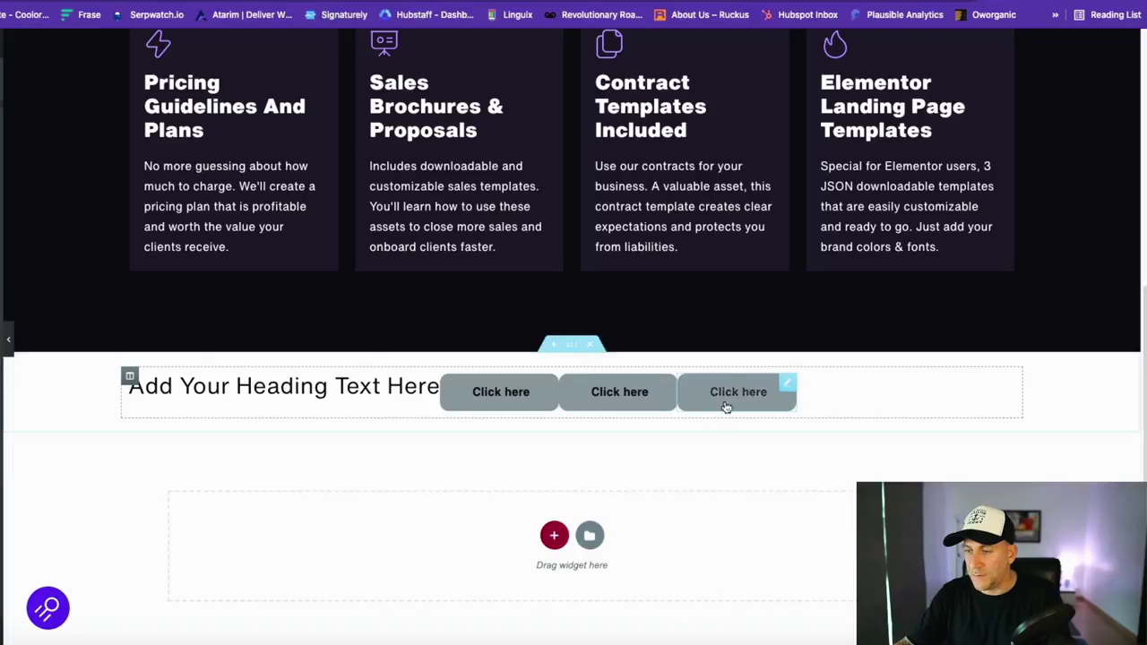
right_click(788, 381)
left_click(811, 409)
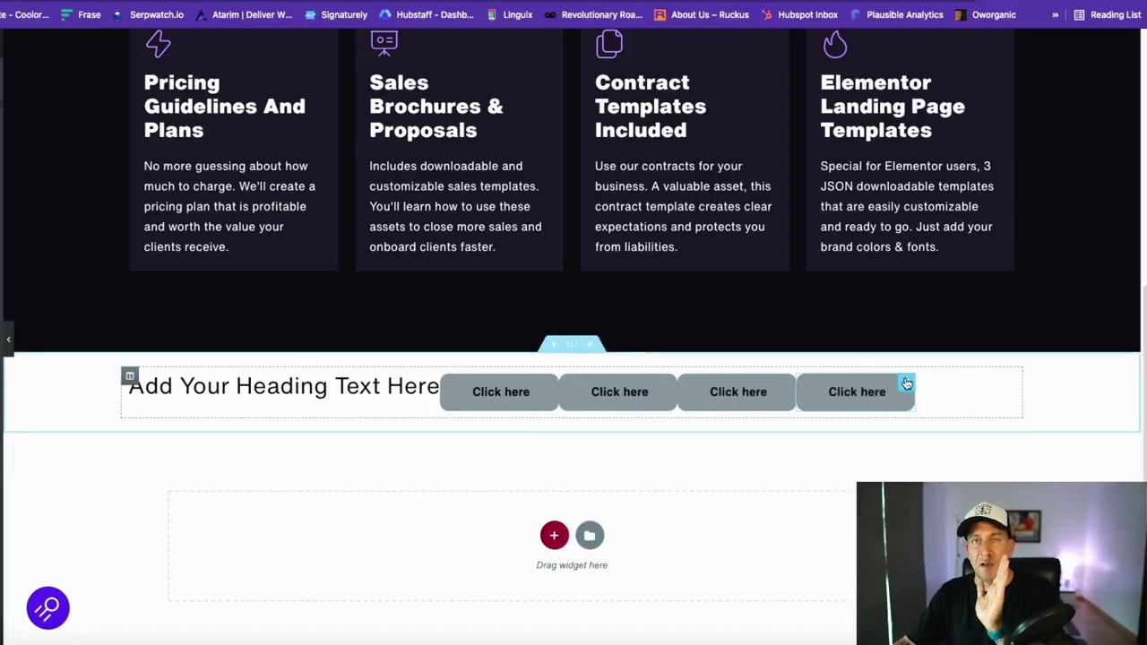
right_click(907, 384)
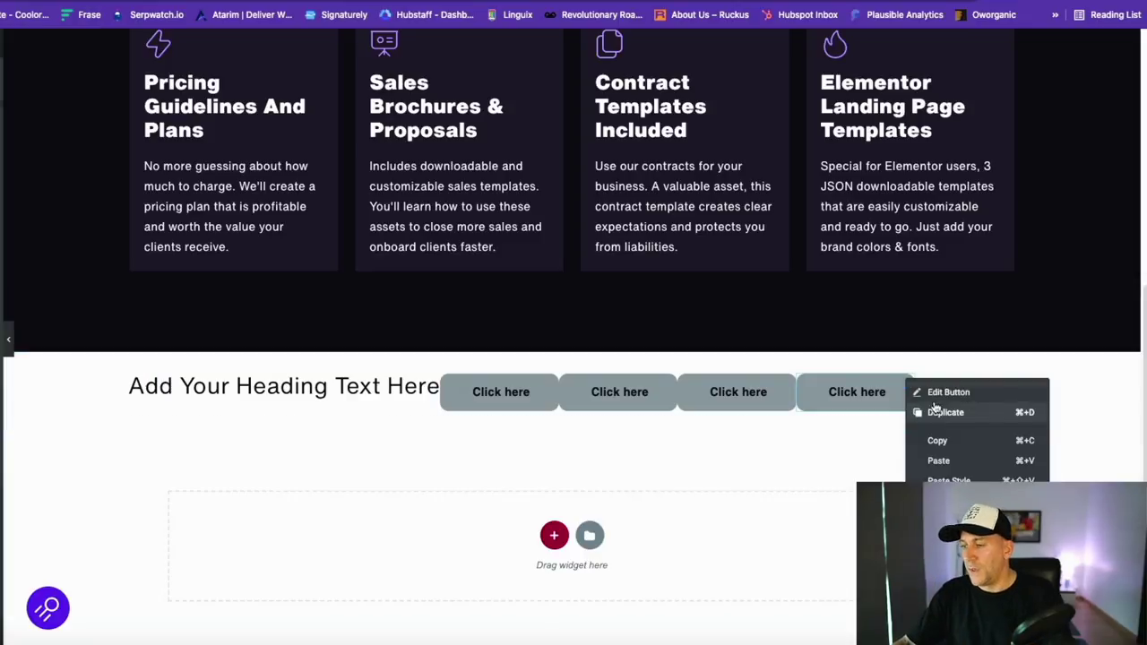
left_click(936, 411)
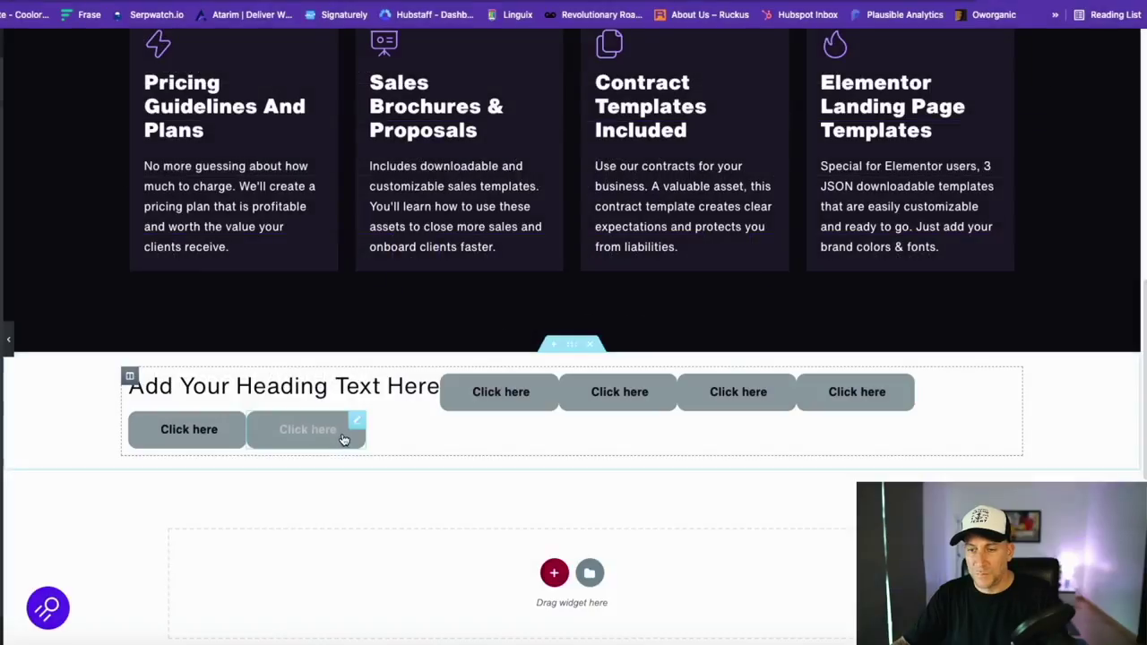
right_click(357, 421)
left_click(376, 448)
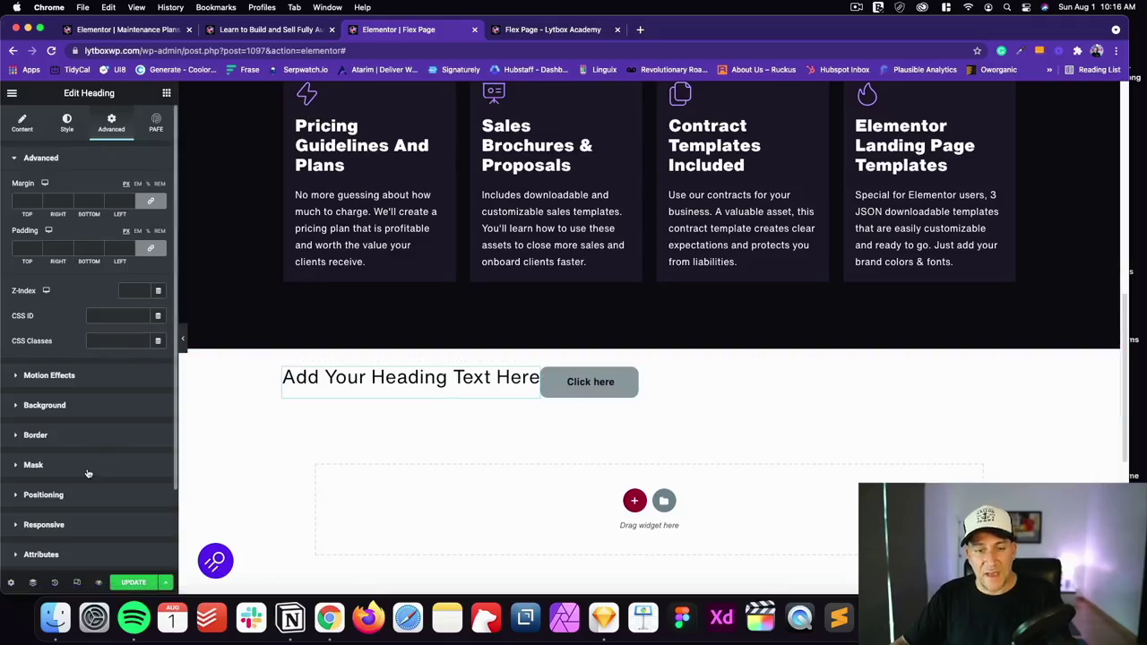
- Switch the heading's positioning width from Inline (auto) to Custom
left_click(73, 495)
left_click(107, 338)
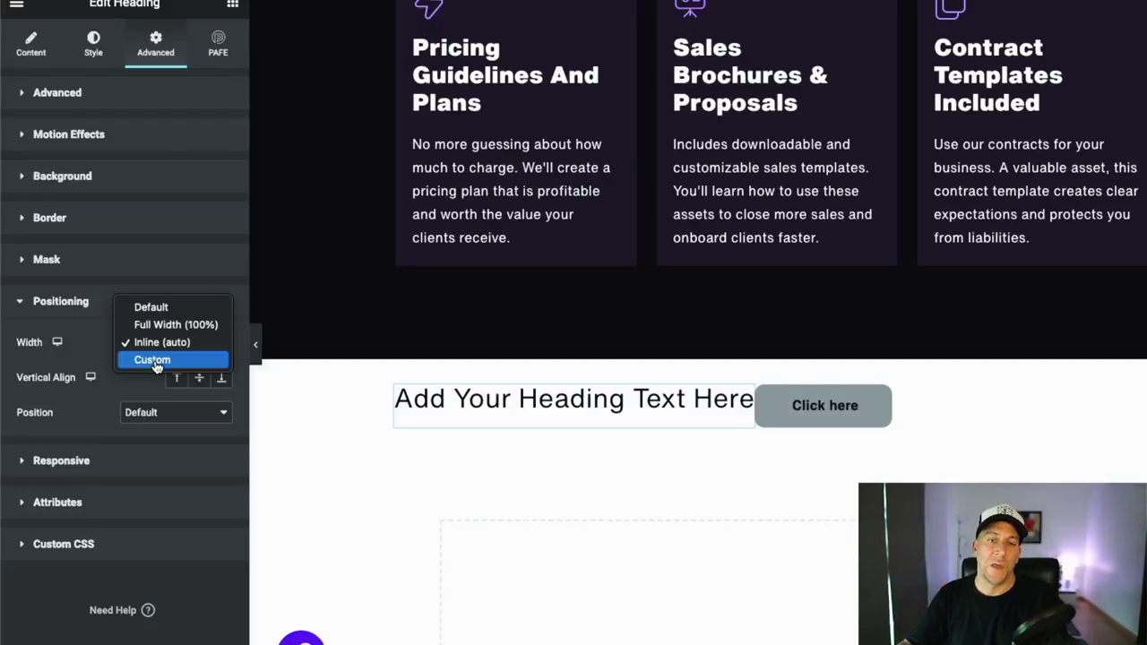
left_click(153, 359)
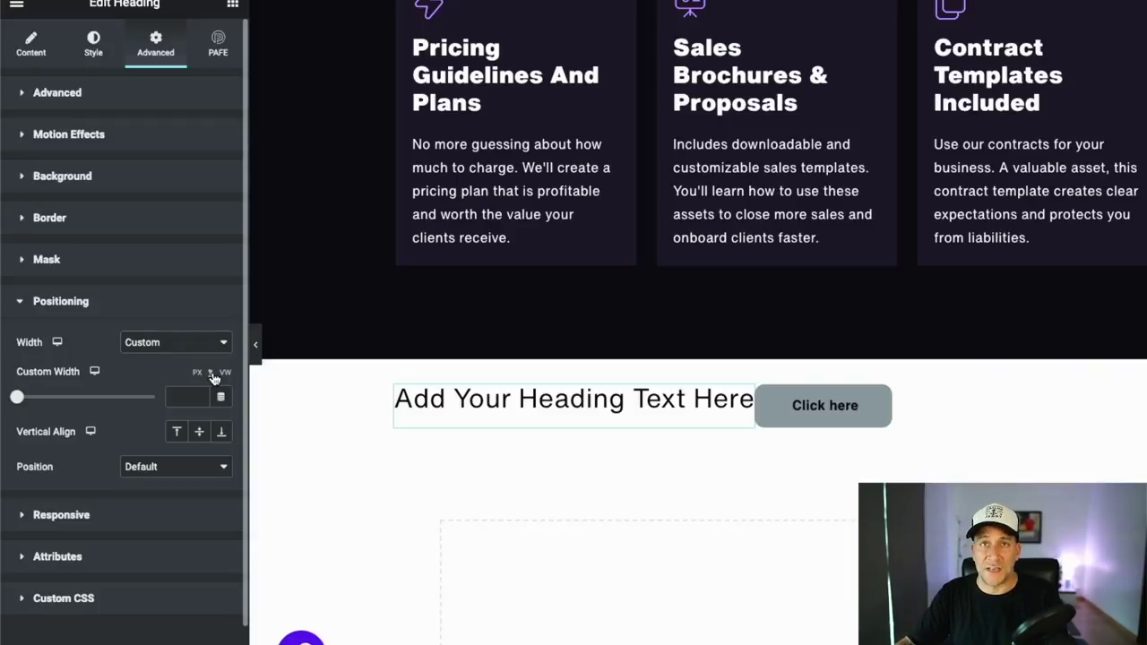
- Compare the layout and spacing of the two four-card rows above the heading section
scroll(696, 430, "up", 3)
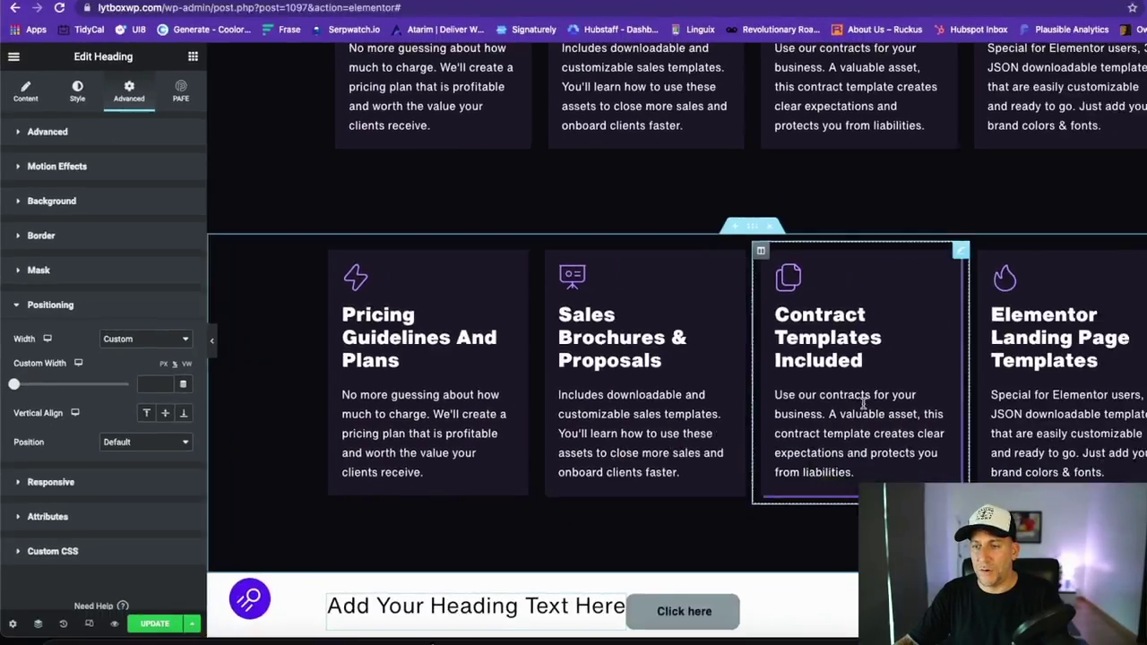
scroll(944, 210, "up", 2)
scroll(598, 320, "down", 1)
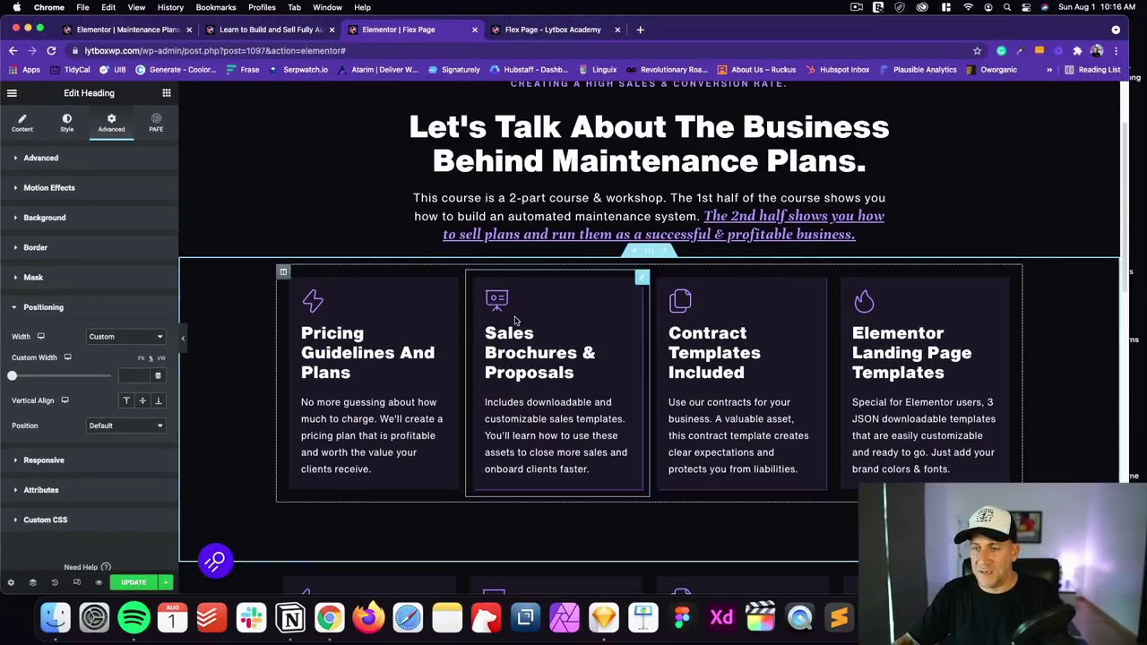
scroll(556, 359, "down", 1)
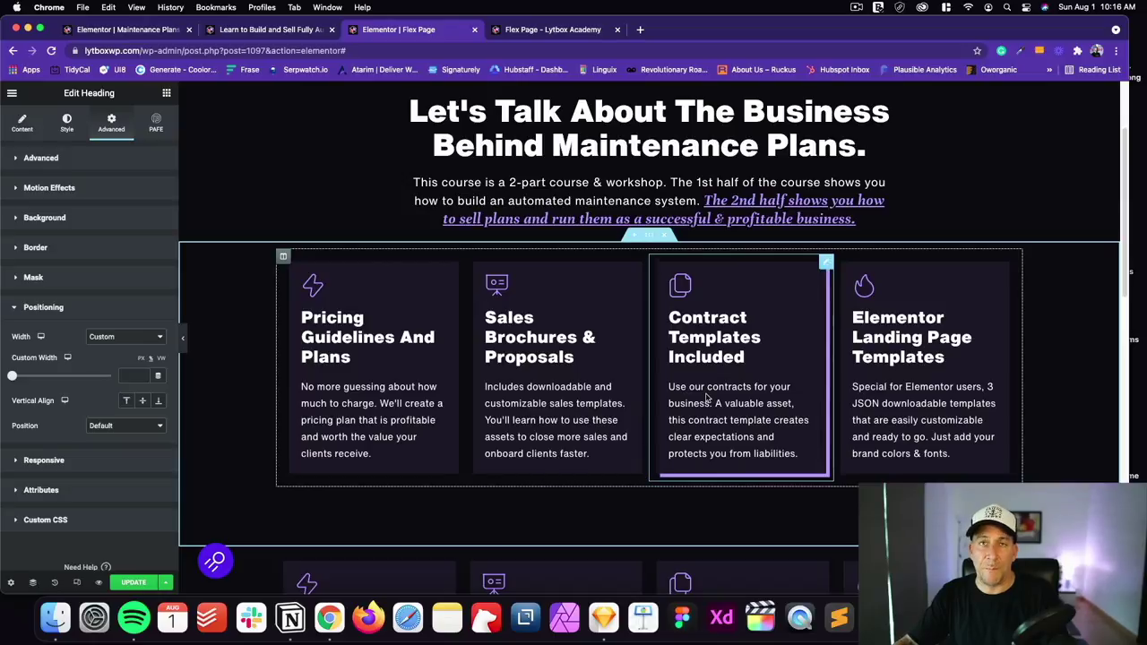
scroll(707, 397, "down", 5)
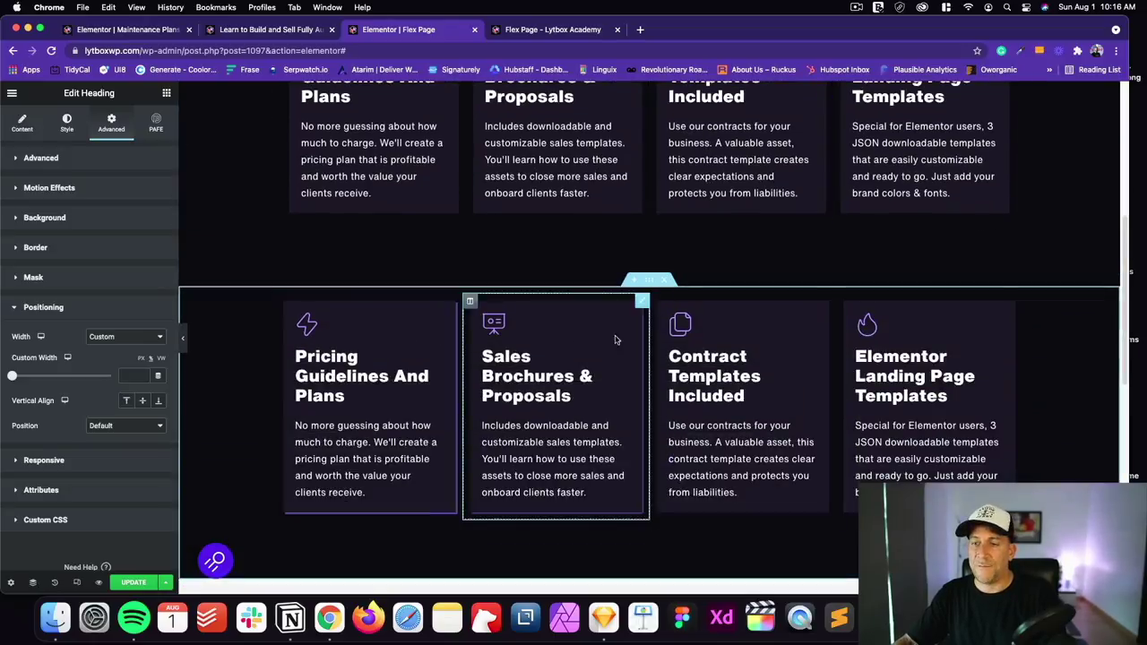
scroll(780, 352, "up", 1)
scroll(776, 362, "down", 1)
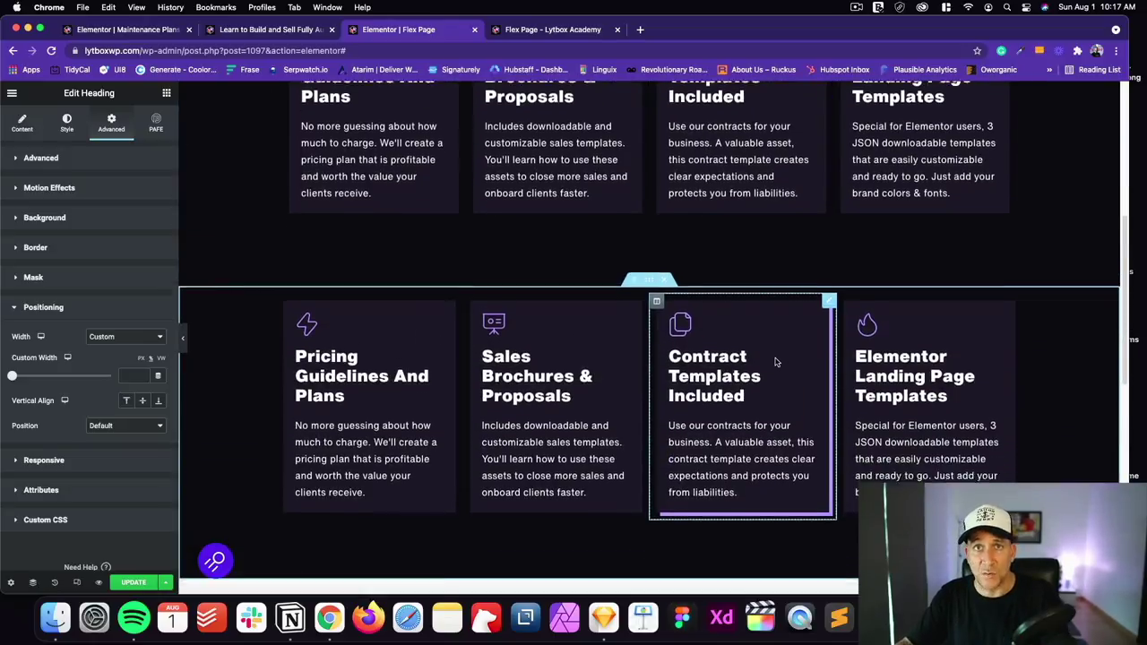
scroll(776, 362, "down", 4)
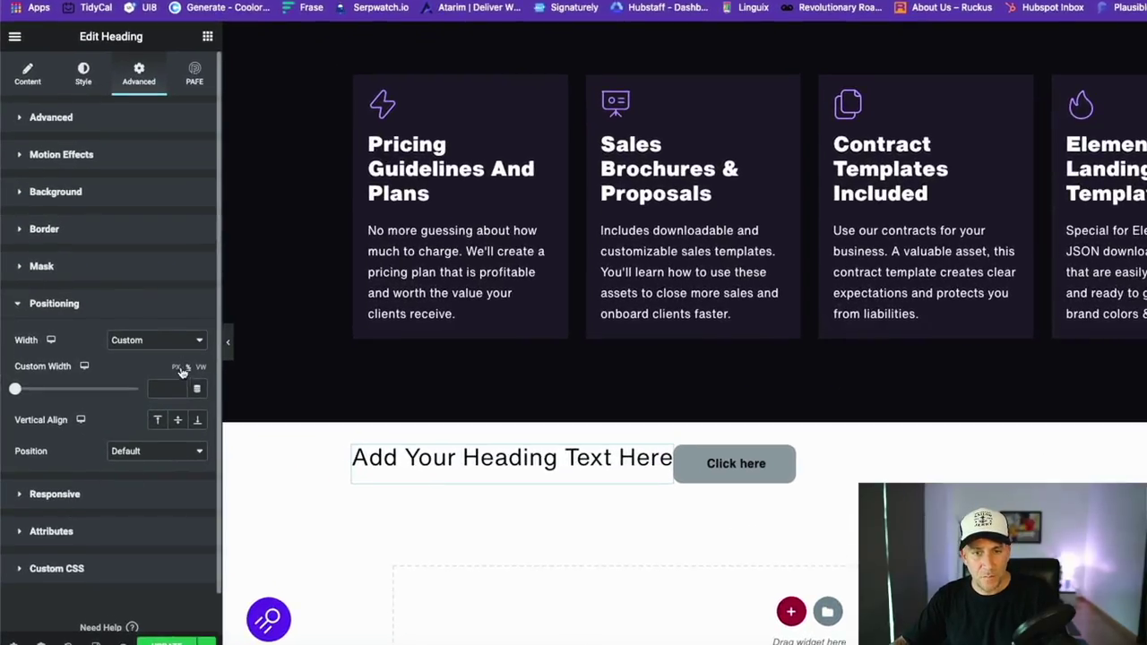
- Set the heading's custom width to 50%
type("50")
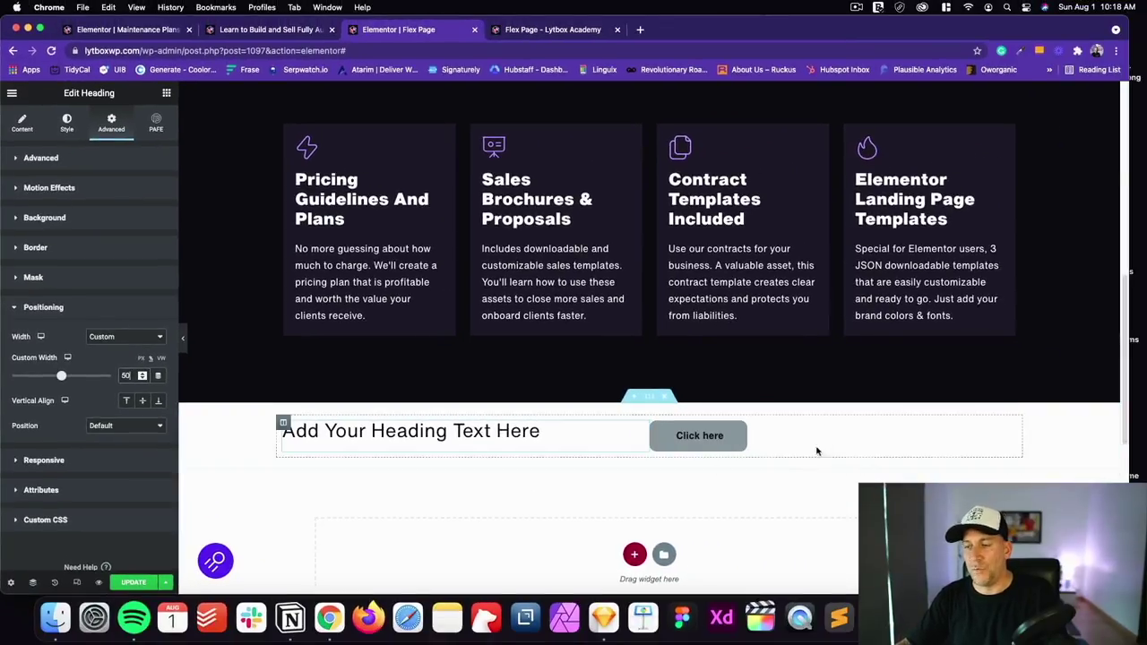
- Change the button's positioning width to Custom and set it to 50%
left_click(699, 435)
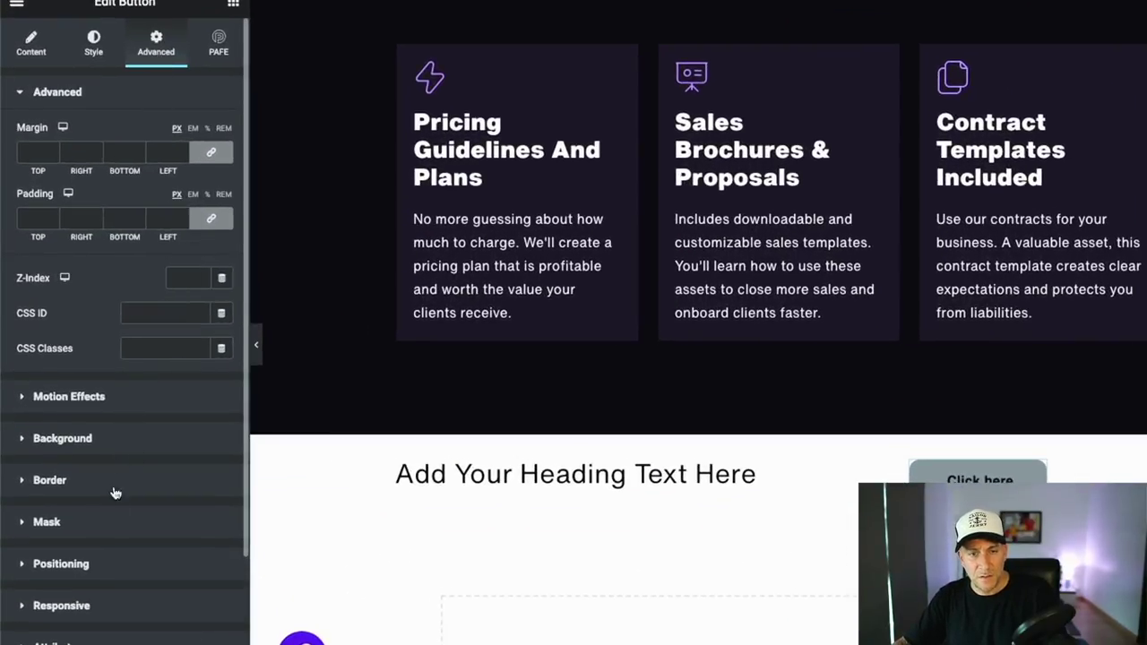
left_click(93, 573)
left_click(192, 342)
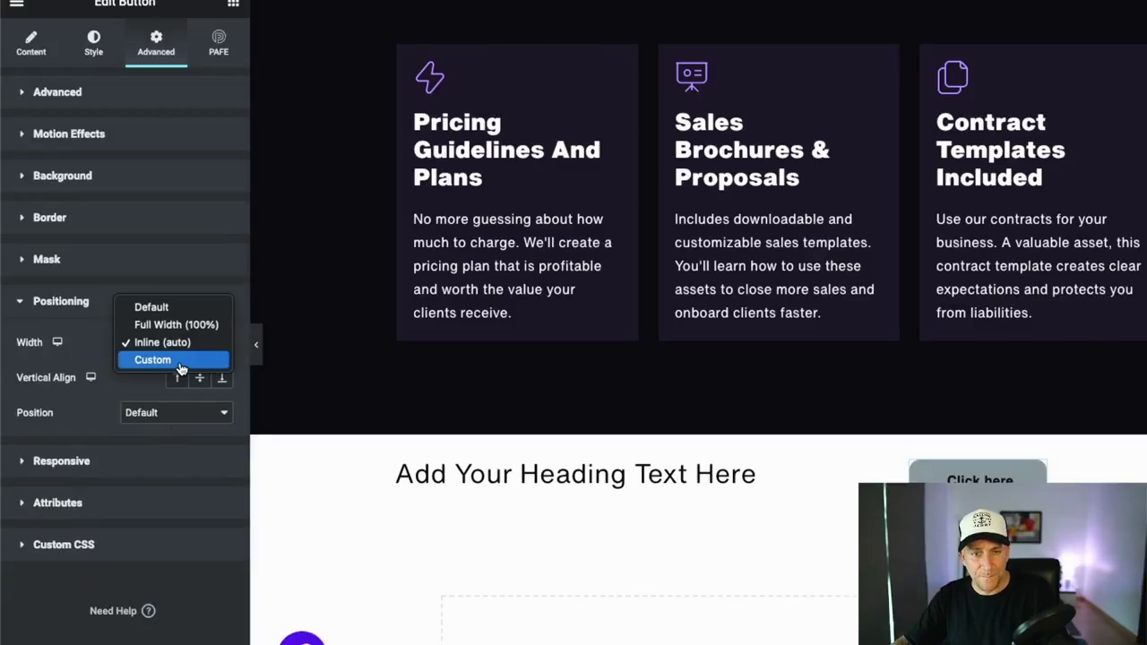
left_click(198, 359)
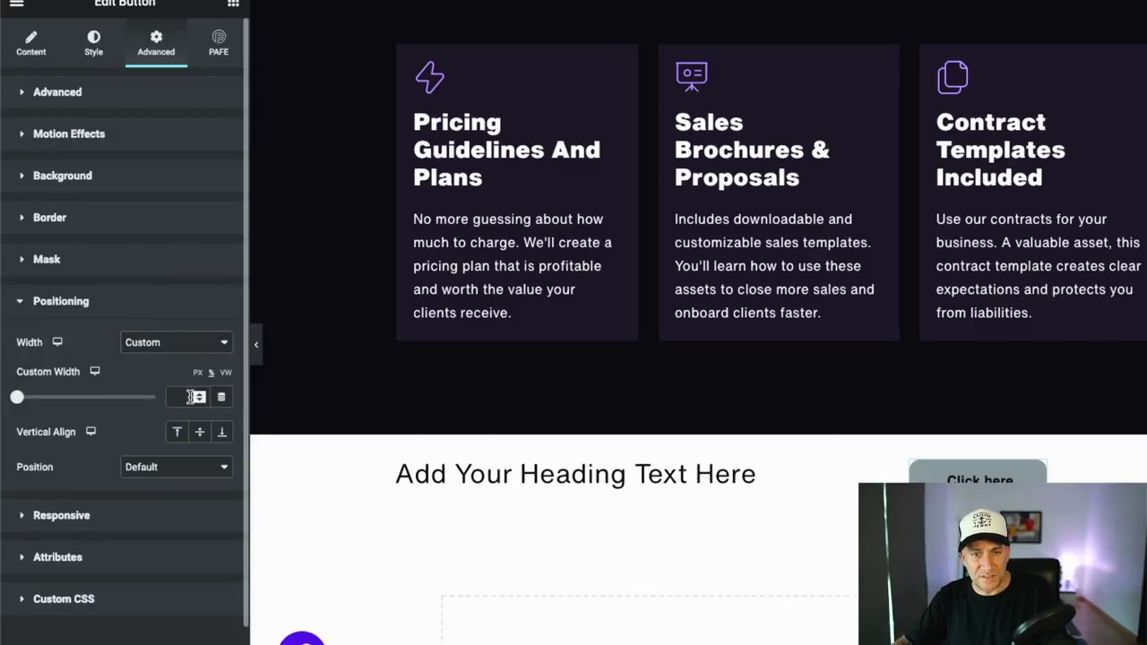
type("50")
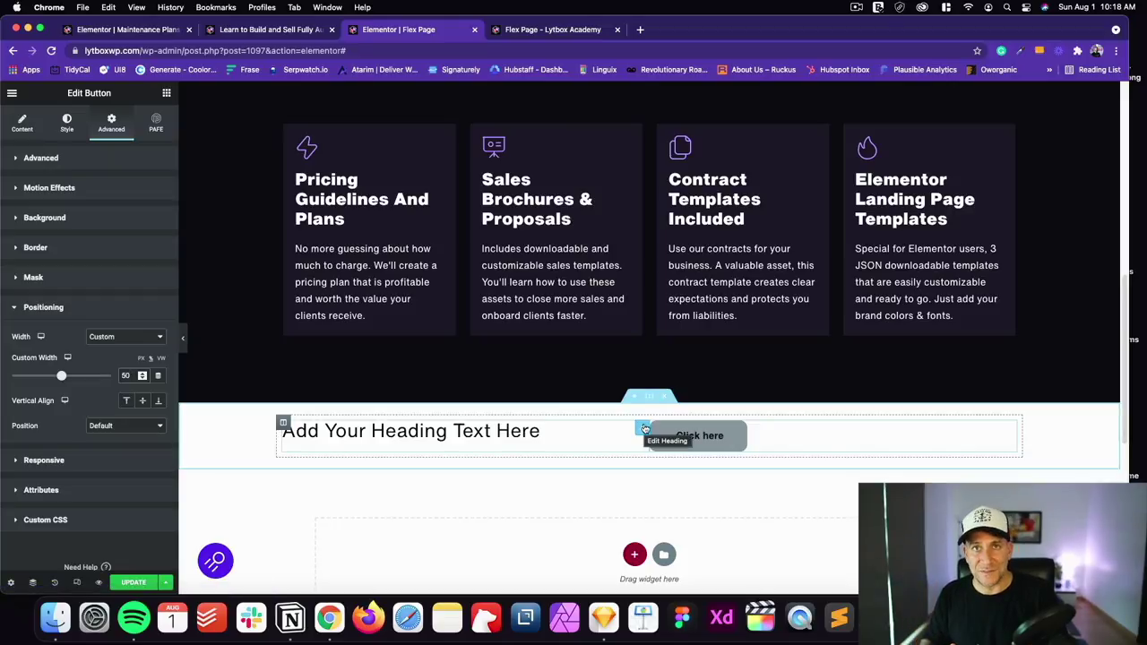
- Add an Image widget to the section below the heading and button
left_click(644, 429)
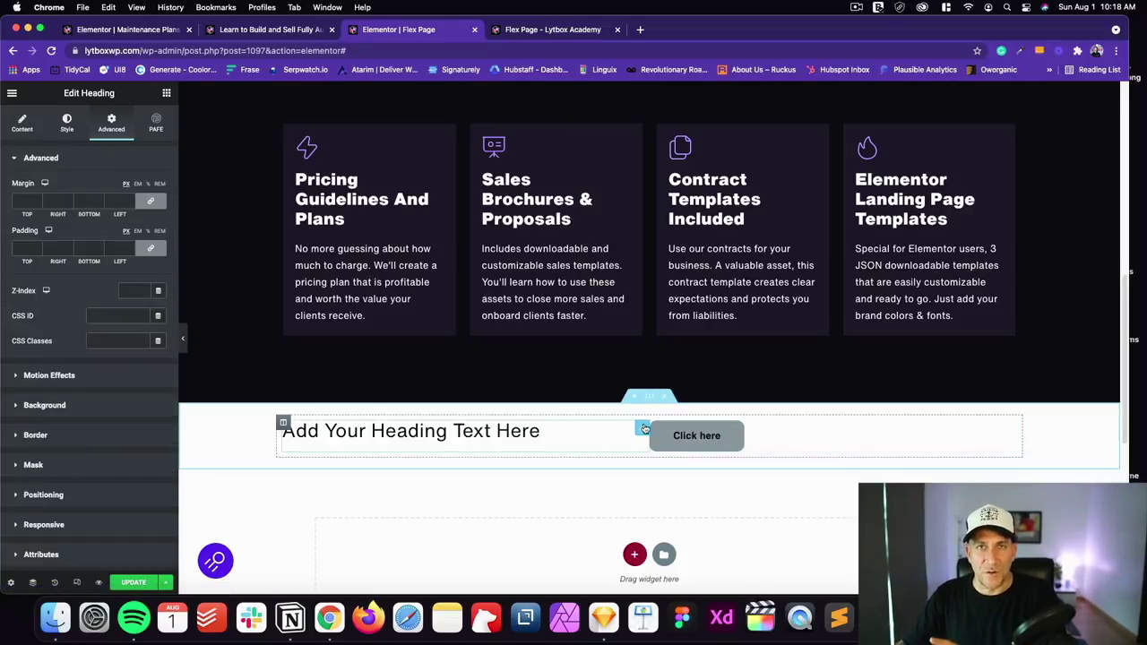
left_click(166, 92)
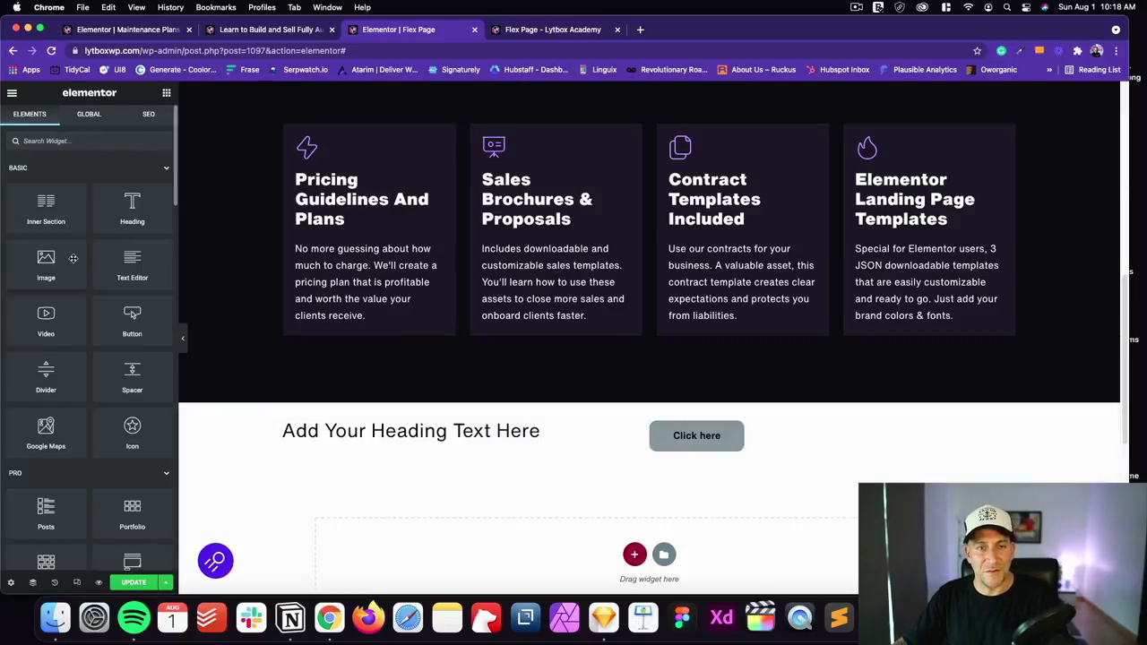
left_click_drag(41, 258, 715, 448)
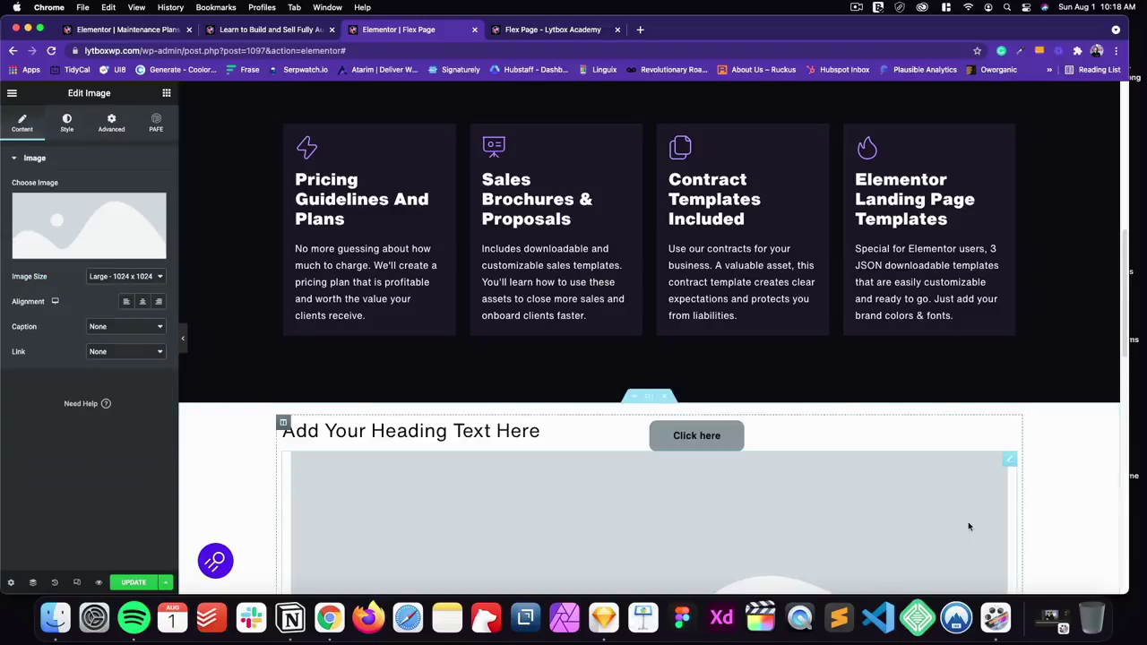
- Set the placeholder image's width to 200 px
scroll(986, 394, "down", 2)
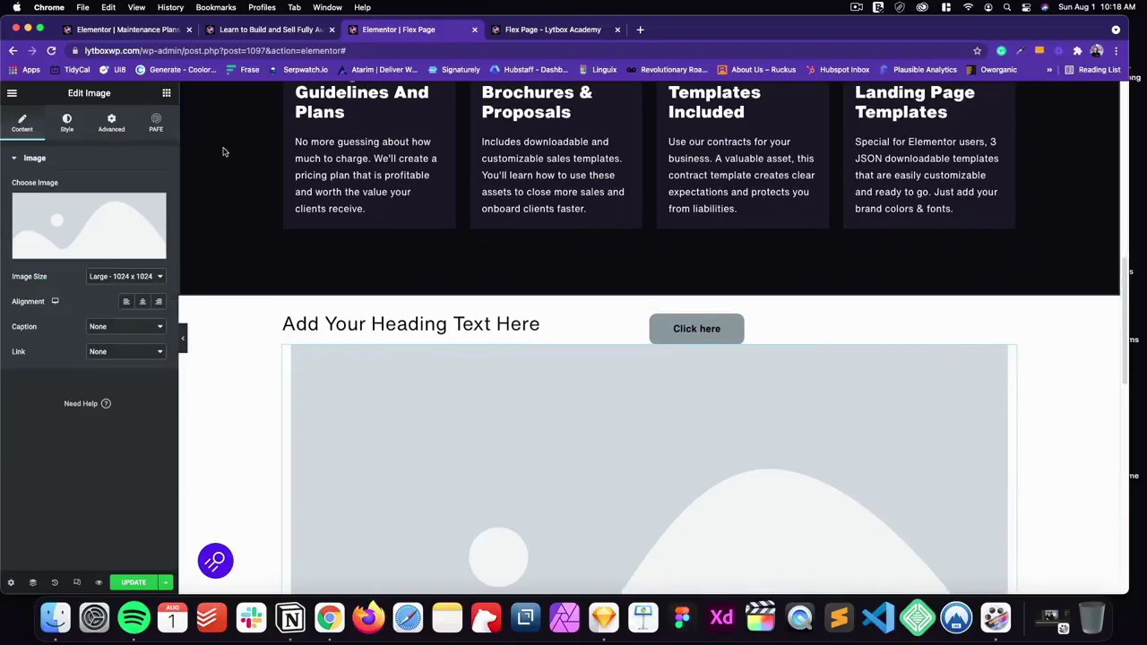
left_click(67, 123)
left_click(131, 201)
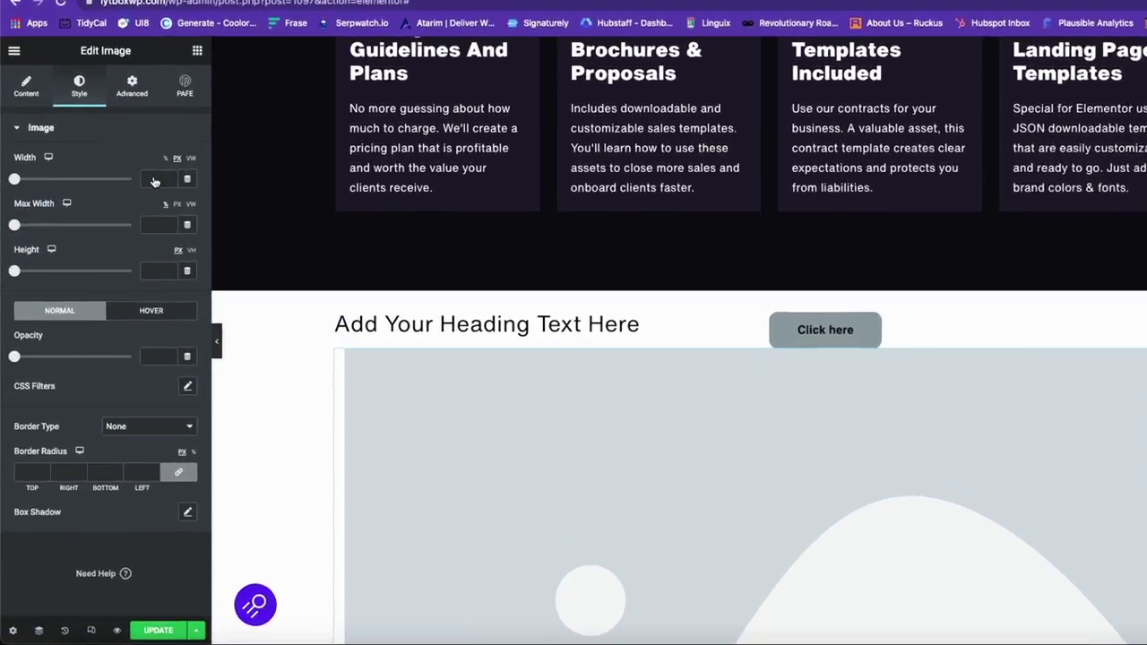
type("200")
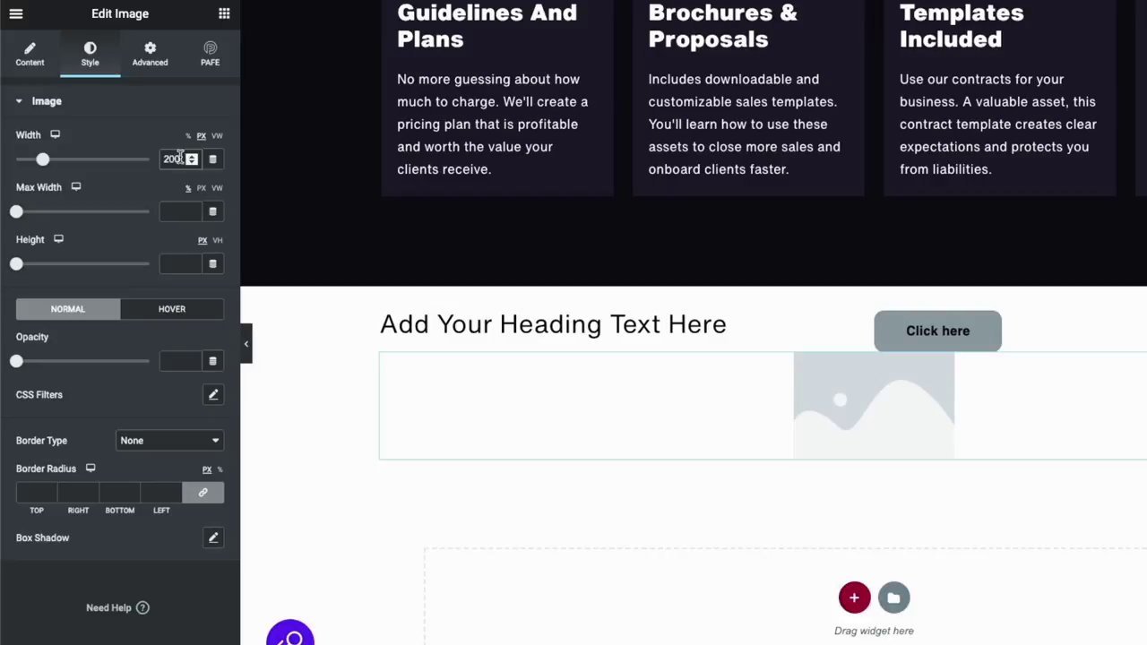
- Change the placeholder image's positioning width to Custom and set it to 33.333%
left_click(150, 50)
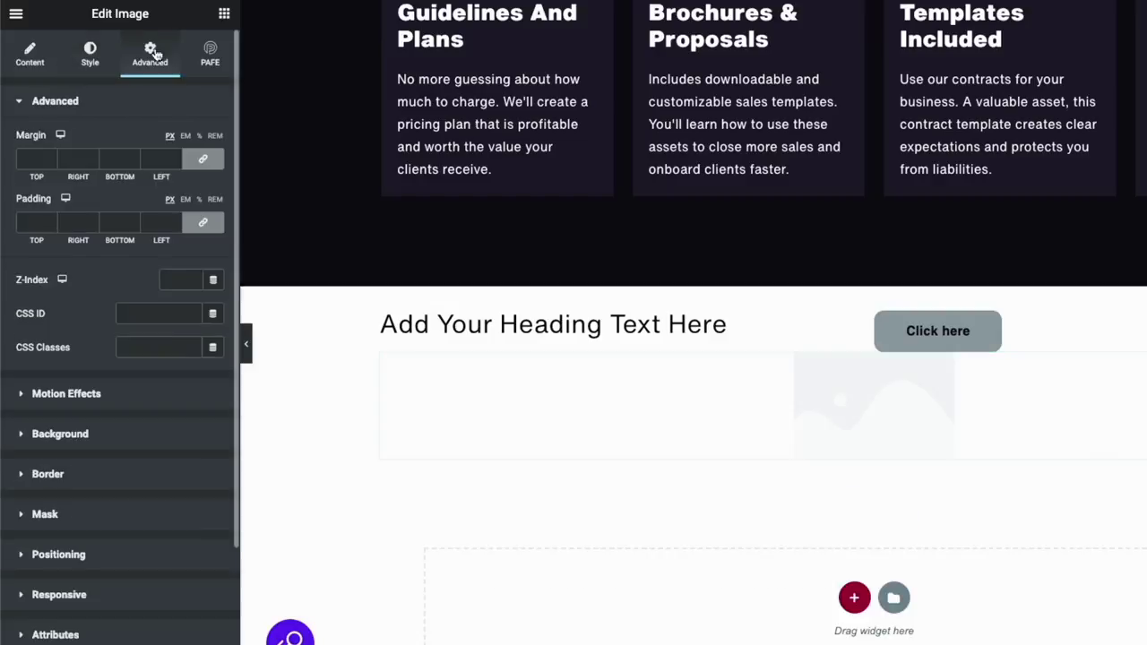
left_click(101, 556)
left_click(154, 341)
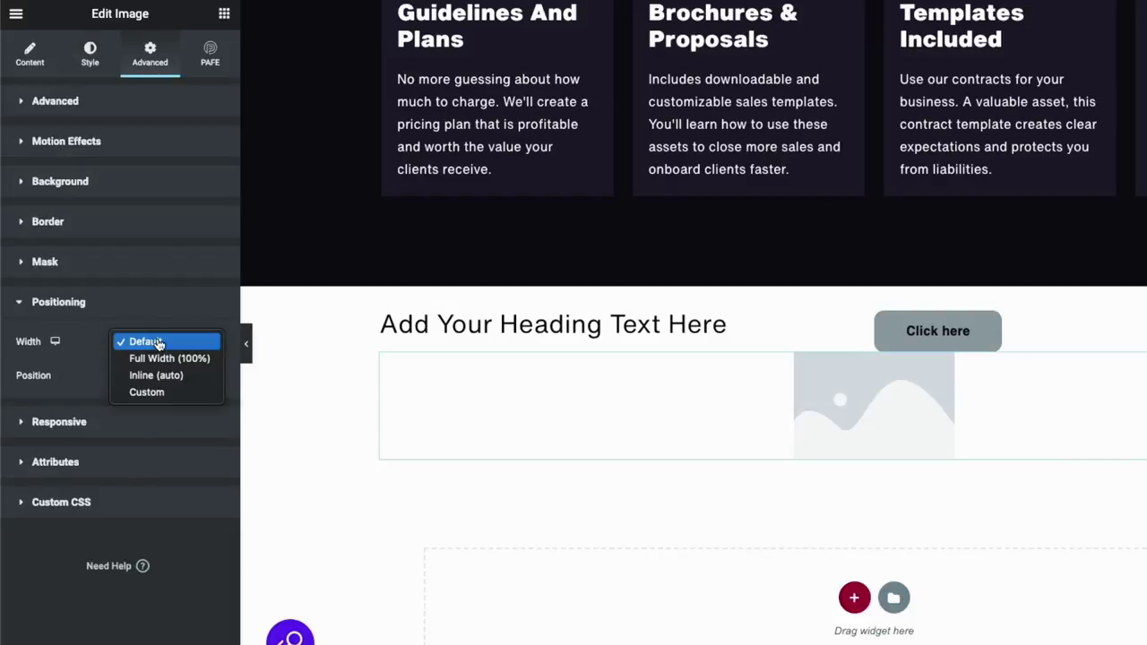
left_click(147, 393)
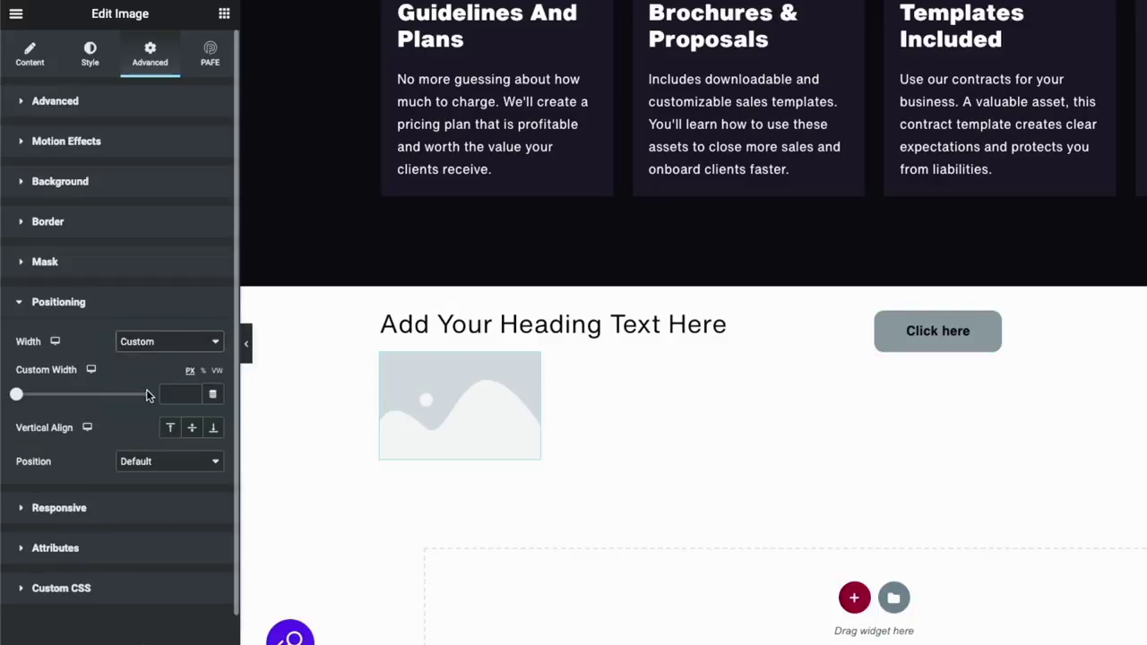
left_click(203, 371)
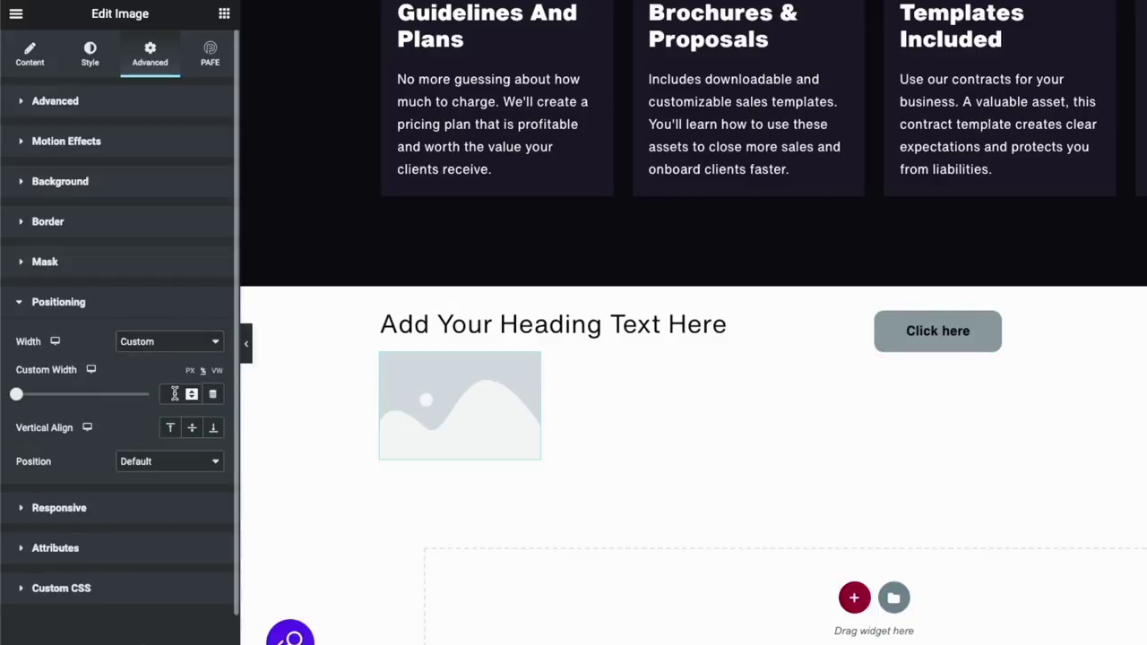
left_click(172, 394)
type("33")
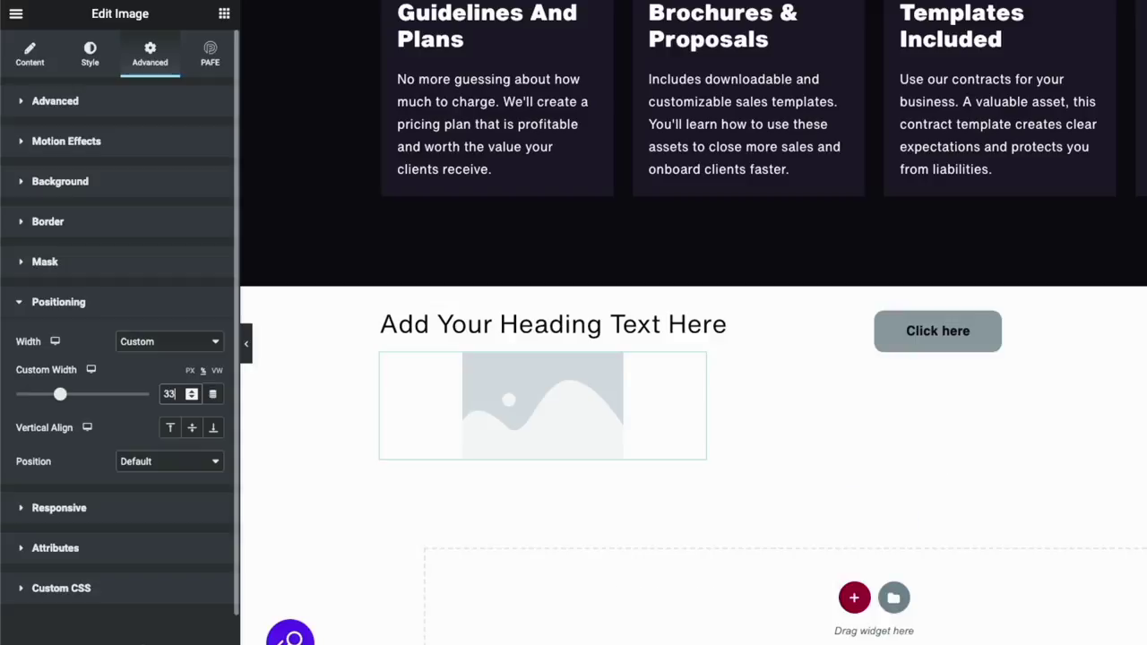
type(".333")
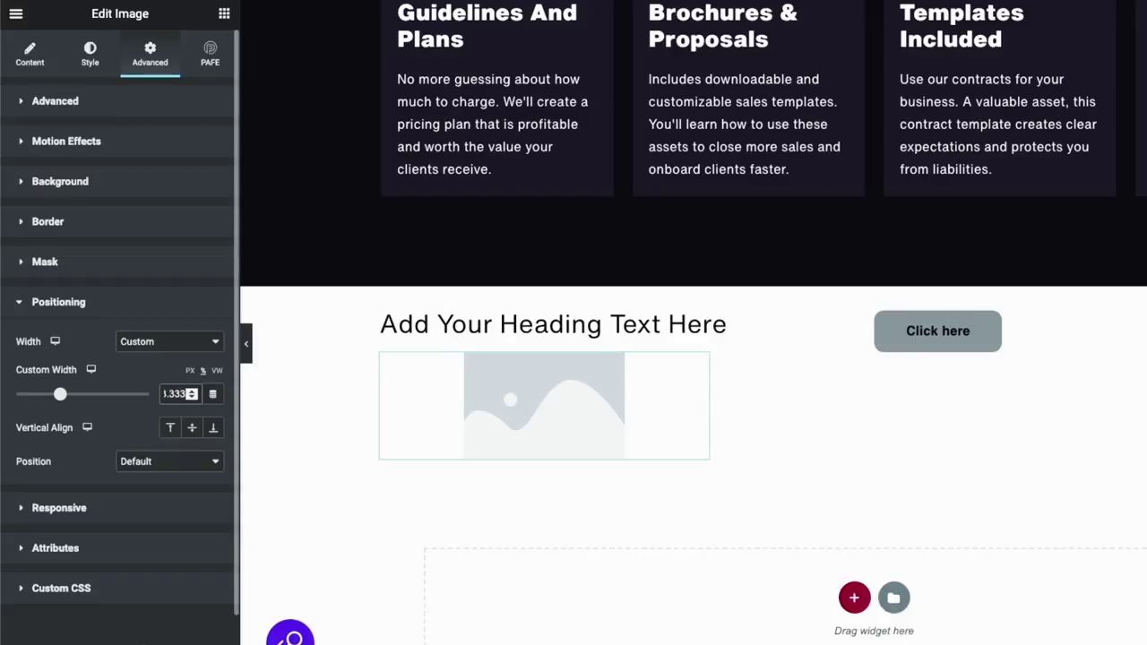
- Set the heading's custom positioning width to 33.333%
left_click(859, 322)
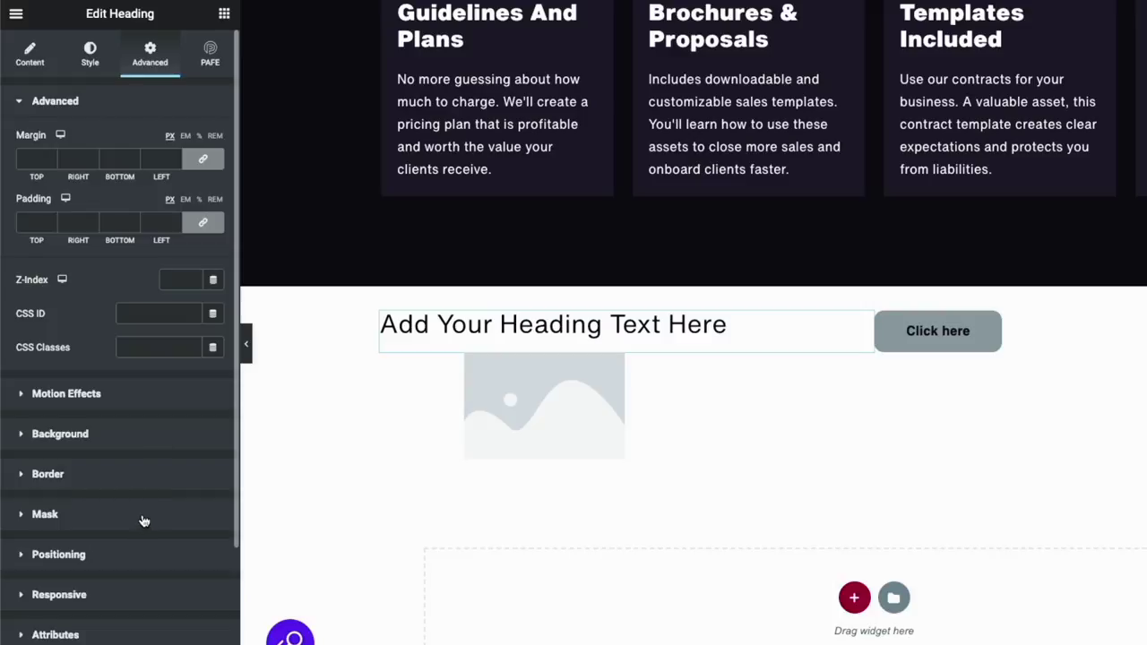
left_click(139, 557)
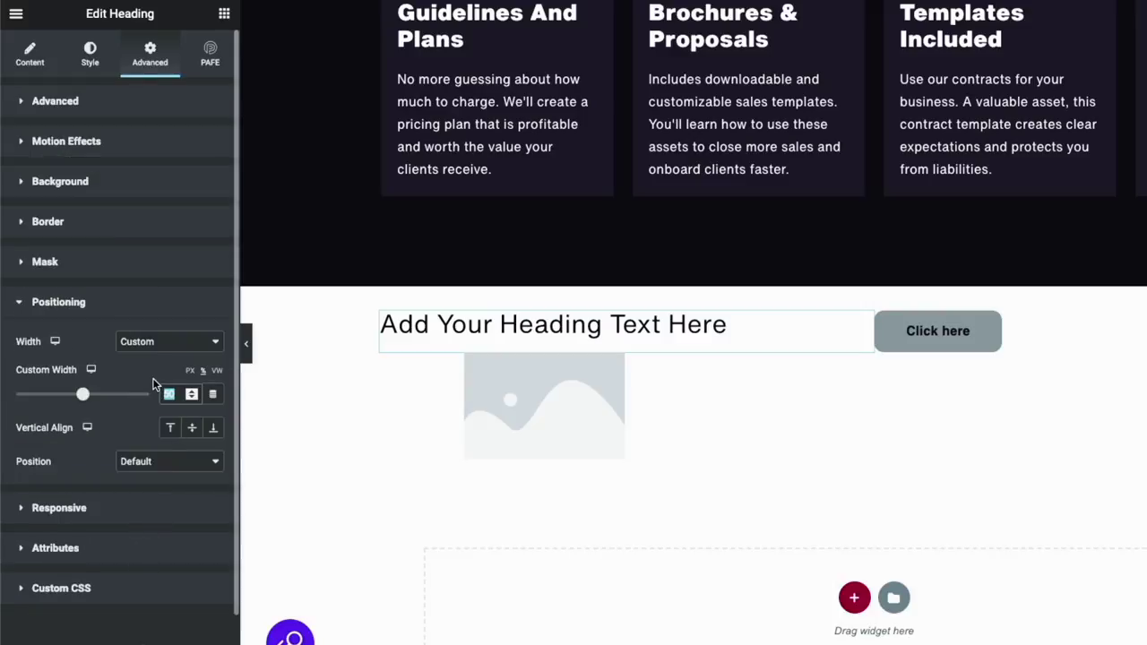
type("33.333")
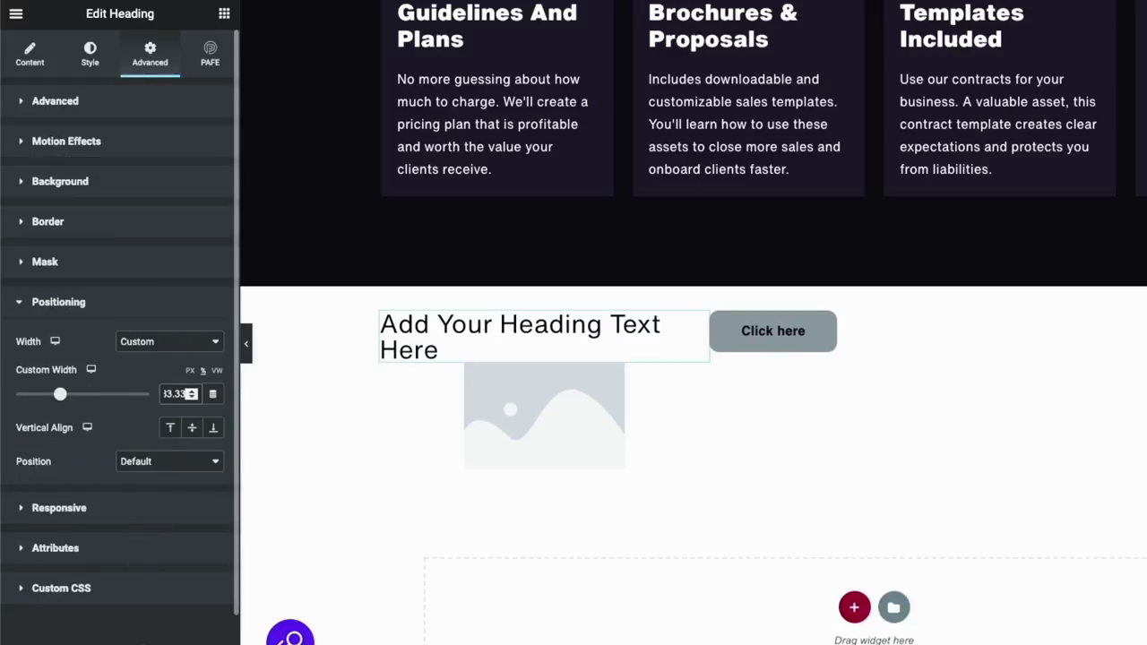
- Set the button's custom positioning width to 33.333%
left_click(817, 332)
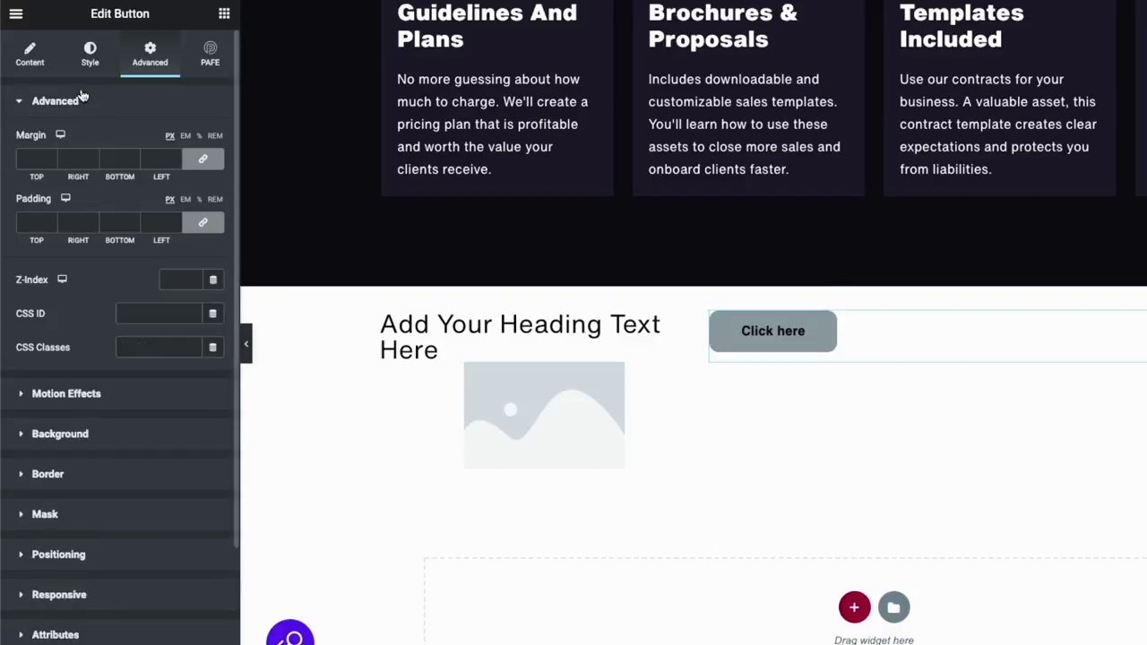
left_click(119, 550)
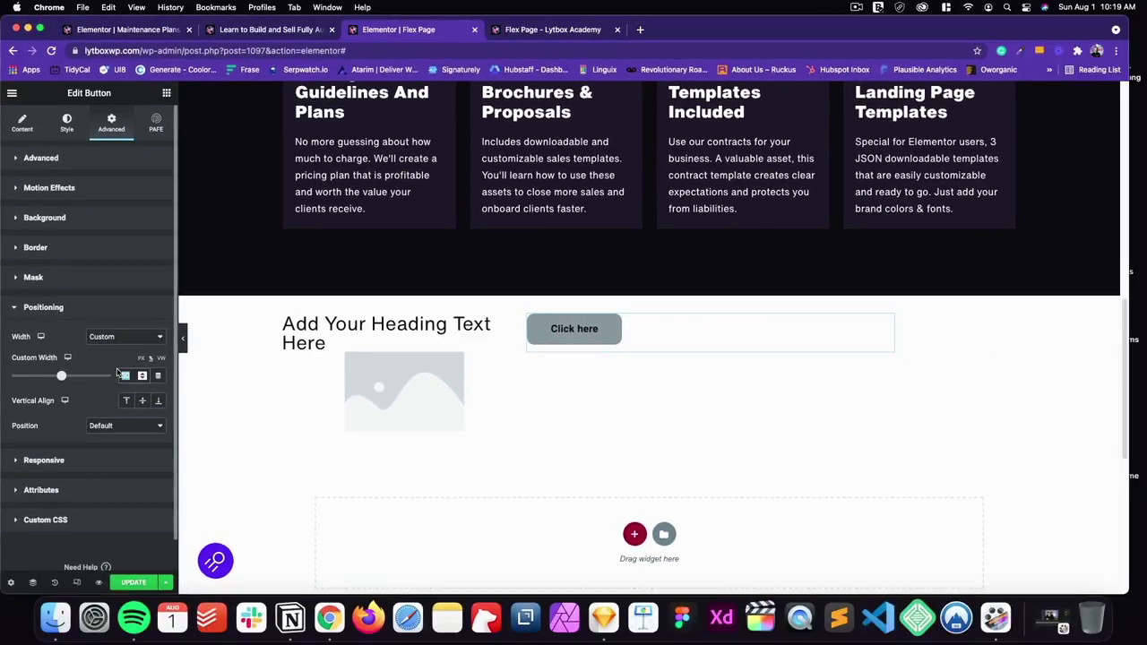
double_click(168, 392)
type("33.3")
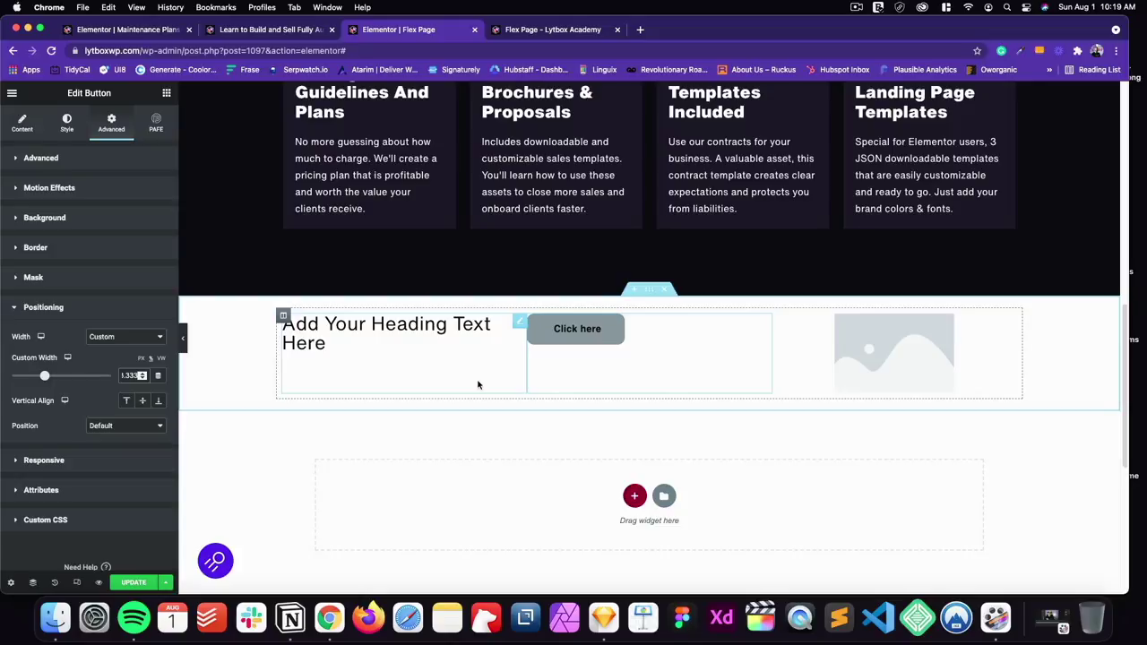
- Add a Text Editor widget to the column below the heading, button and image
left_click_drag(1129, 408, 929, 381)
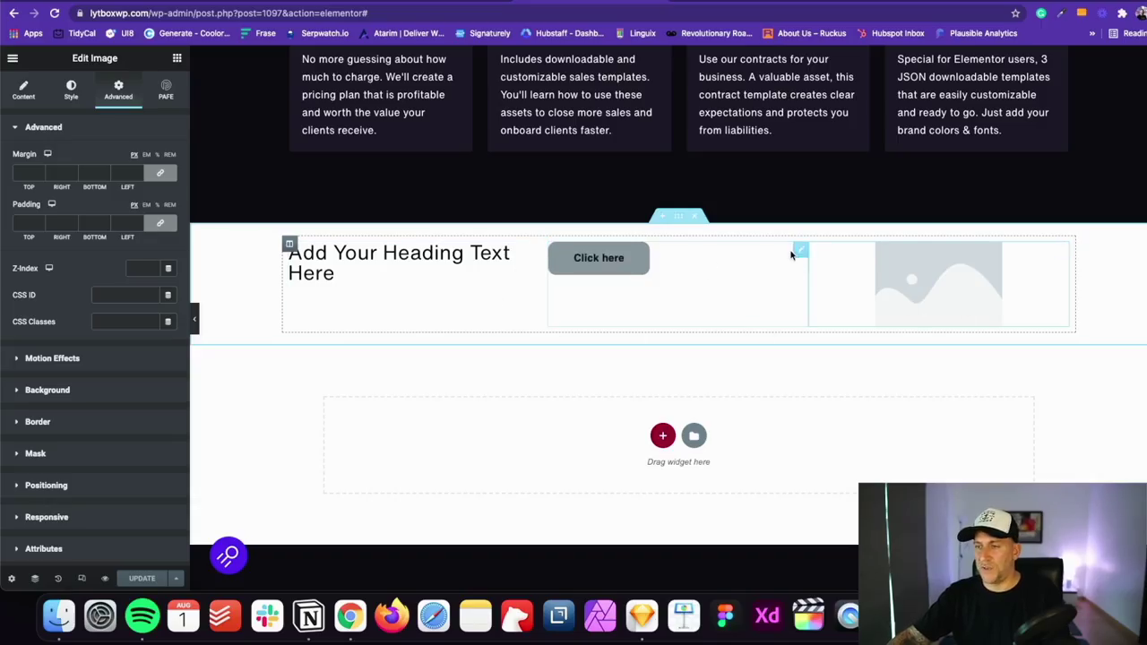
left_click(177, 58)
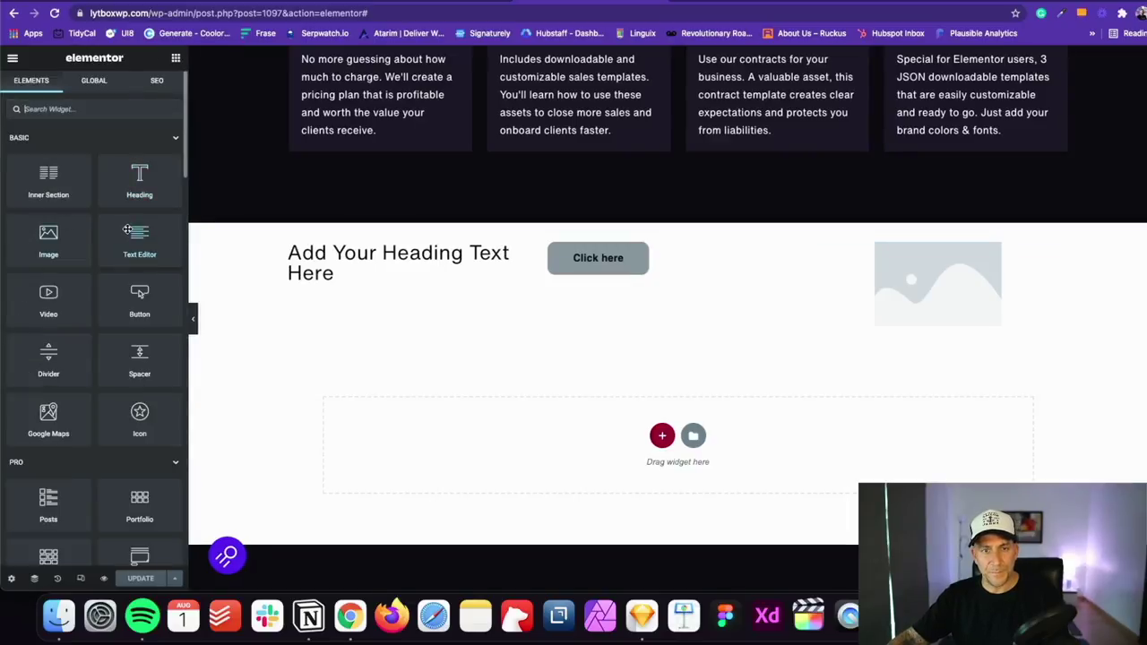
left_click_drag(127, 229, 965, 326)
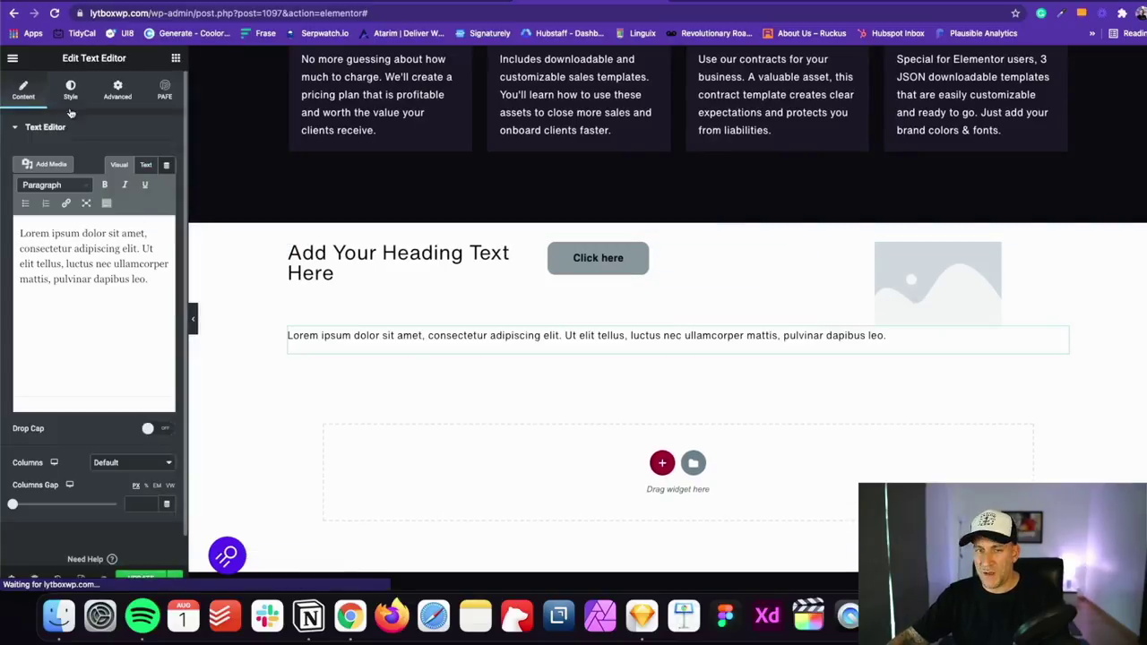
- Change the text widget's positioning width to Custom and set it to 25%
left_click(117, 91)
left_click(76, 480)
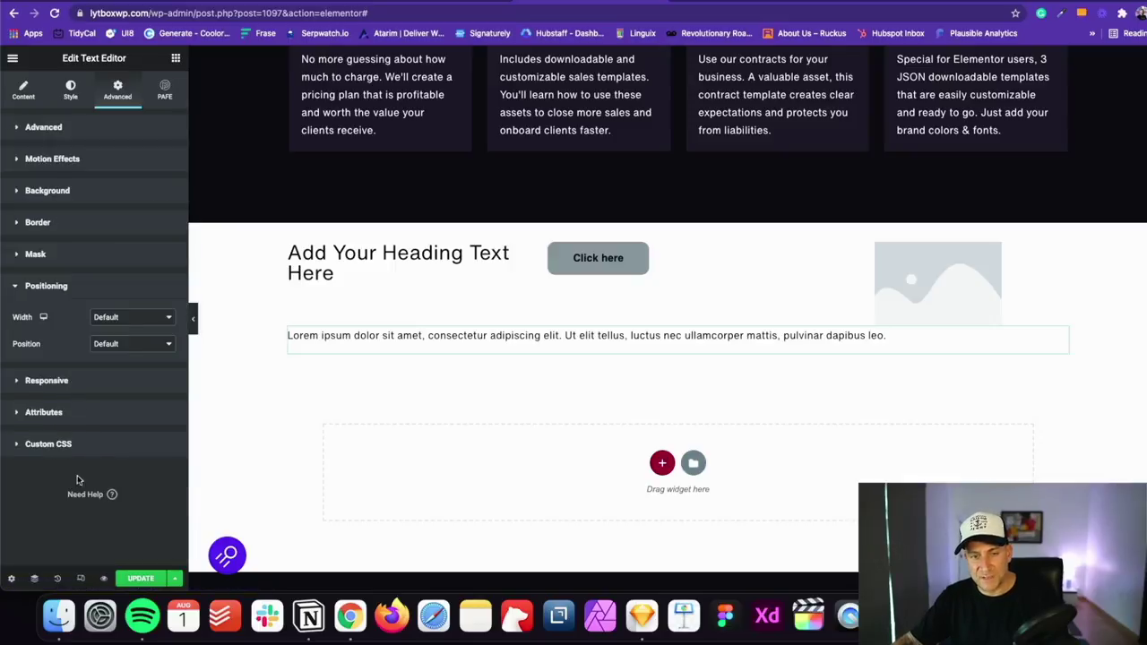
left_click(133, 319)
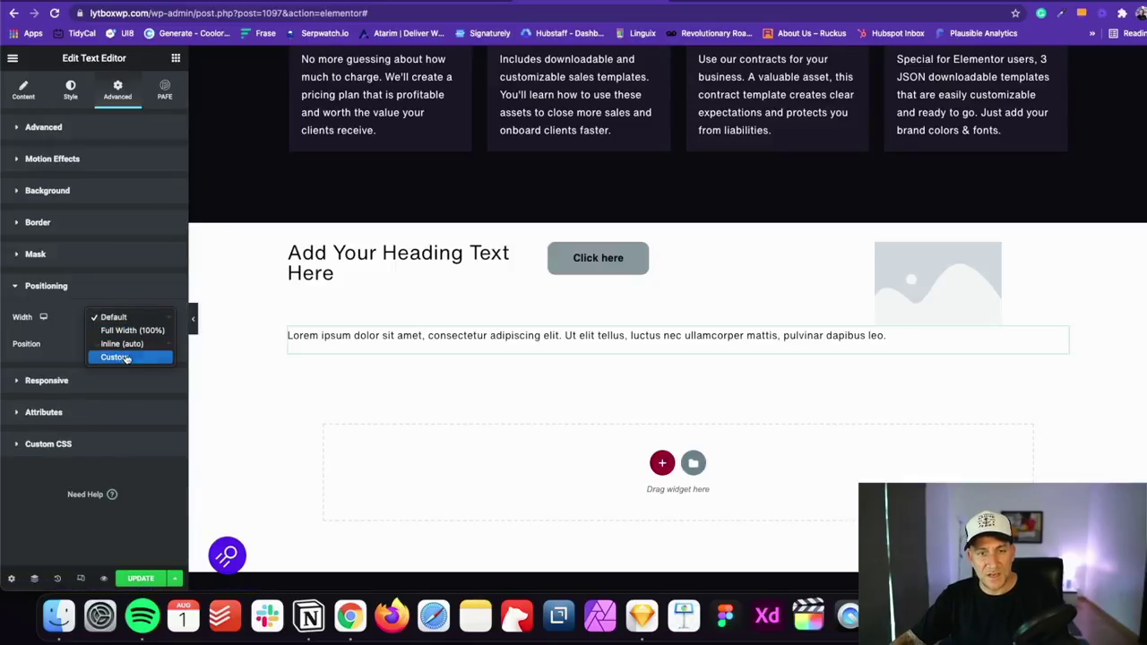
left_click(128, 358)
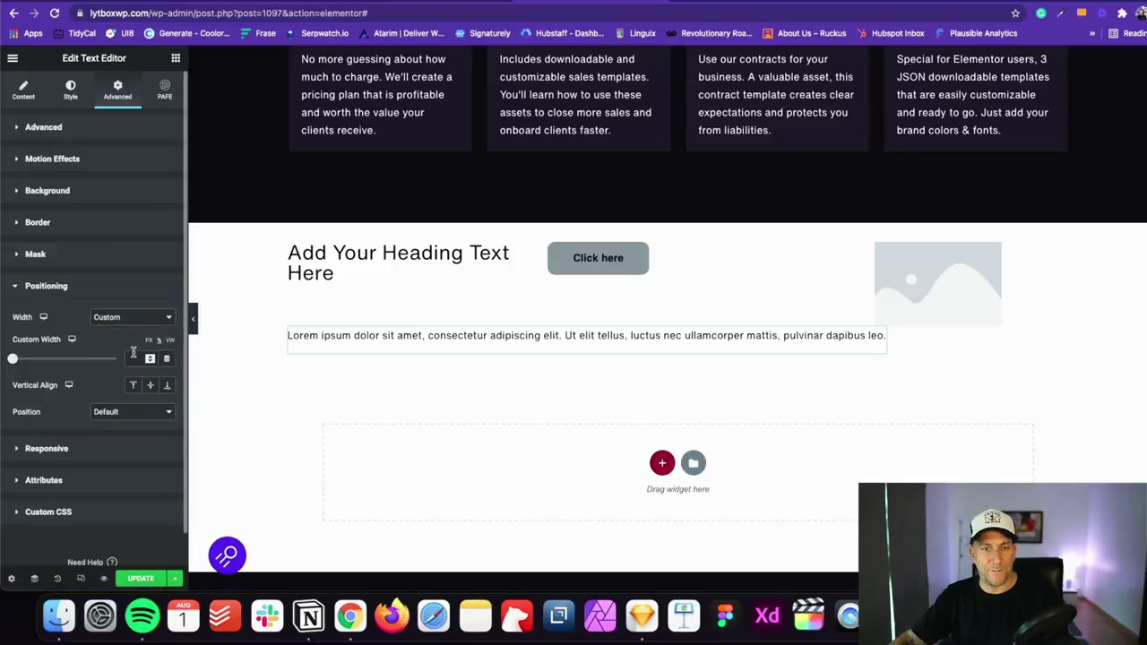
type("25")
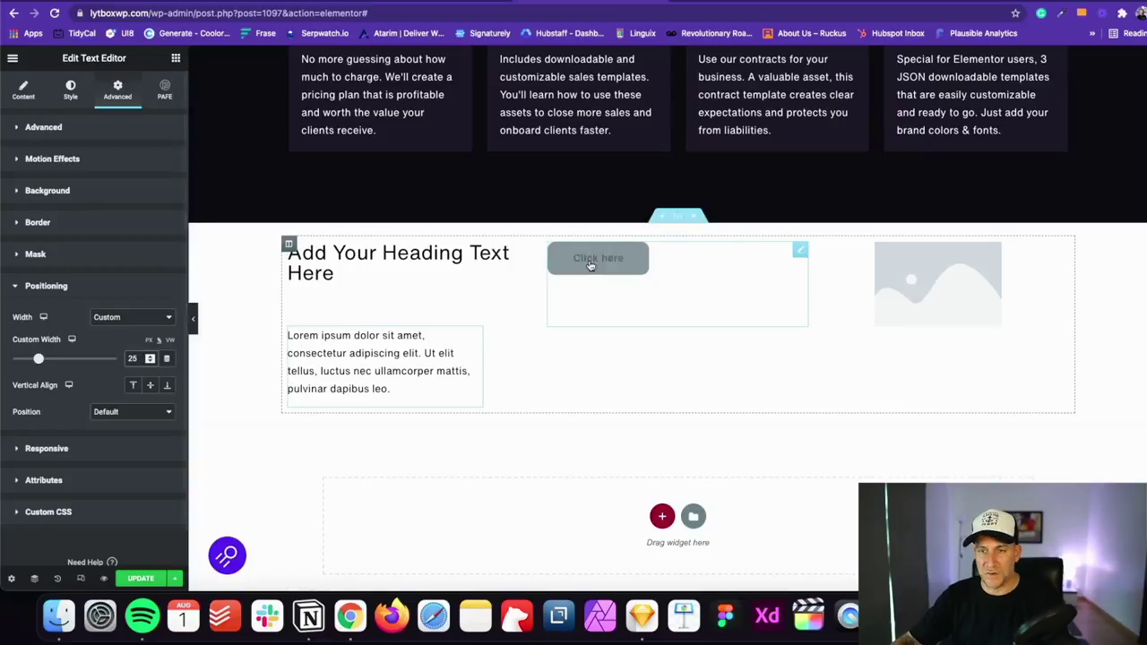
- Set the heading's custom positioning width to 25%
left_click(538, 251)
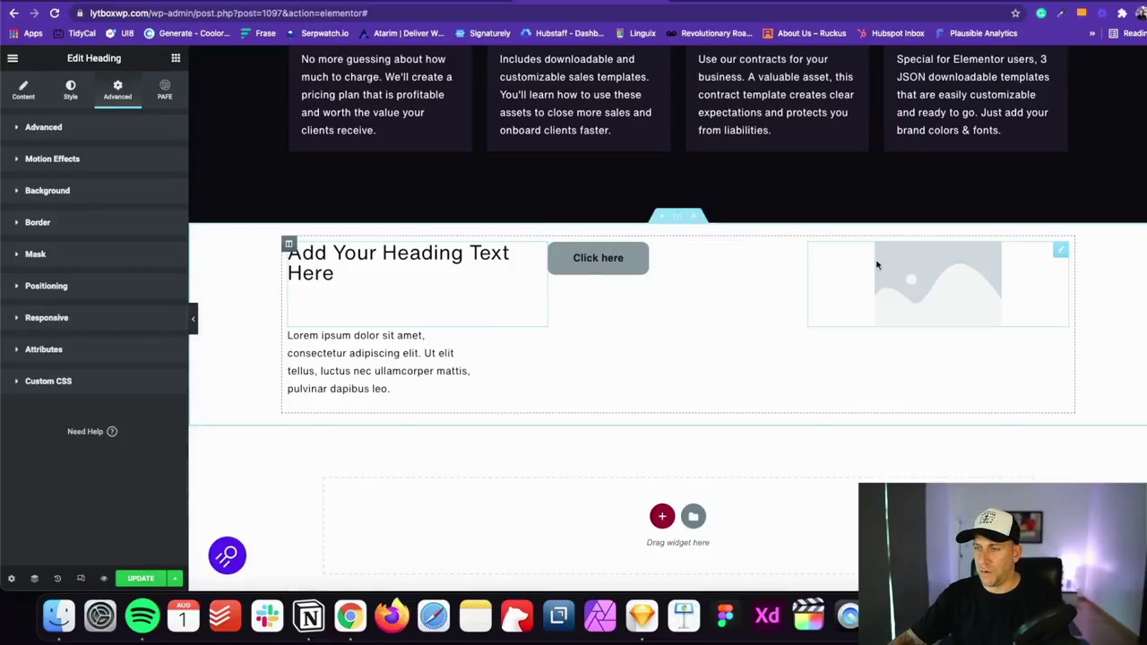
left_click(80, 128)
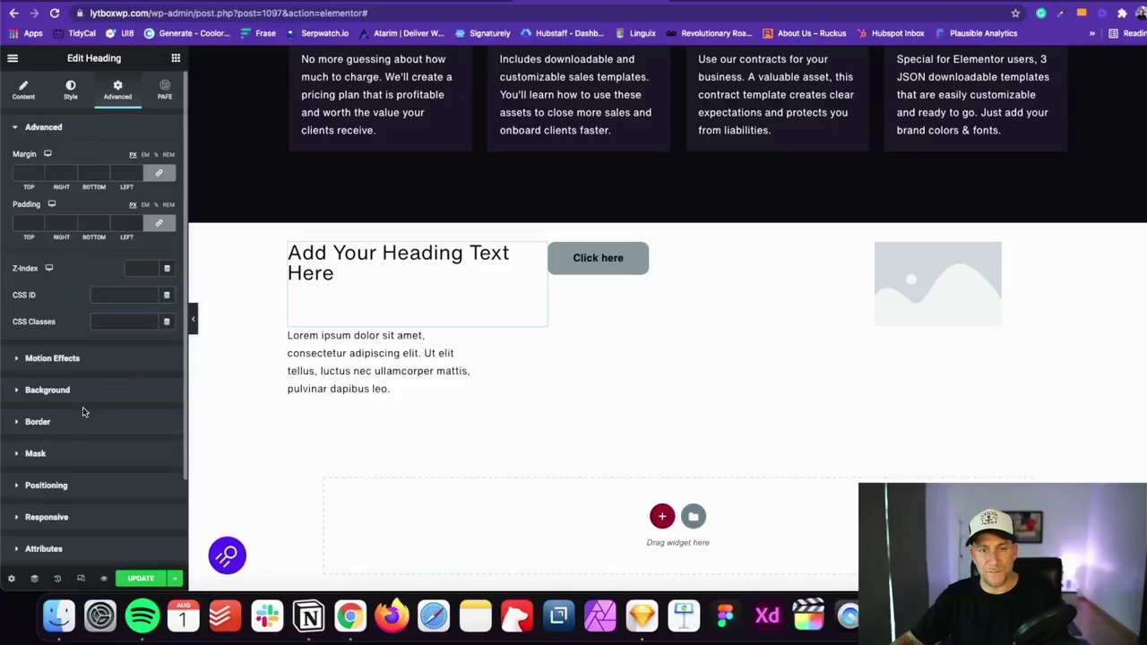
left_click(76, 484)
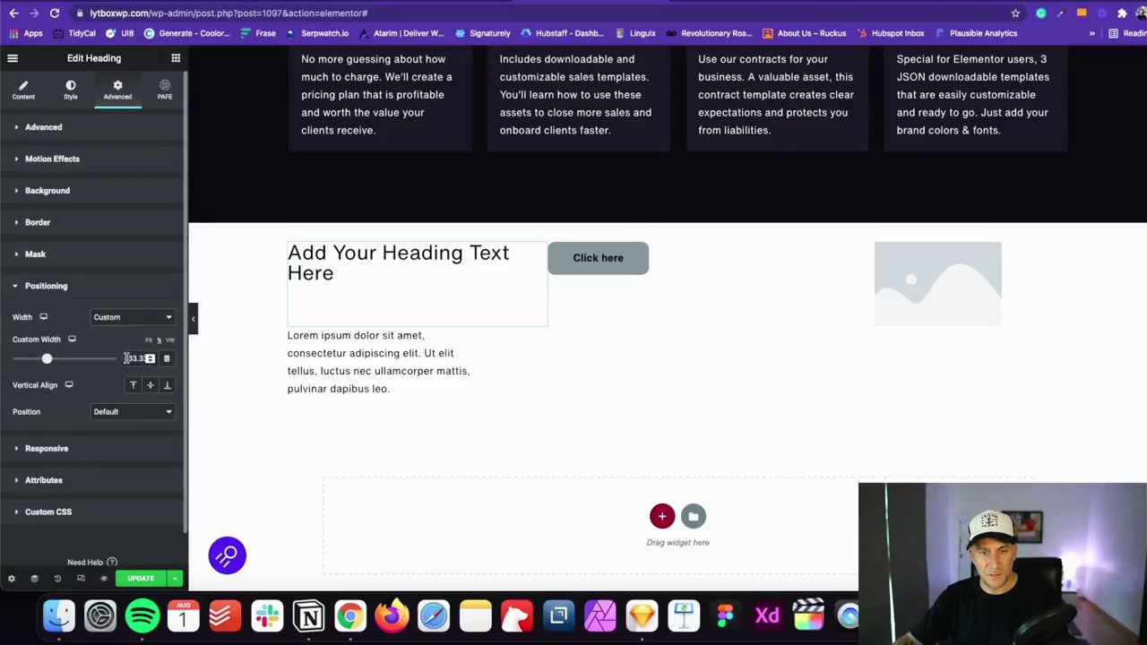
type("25")
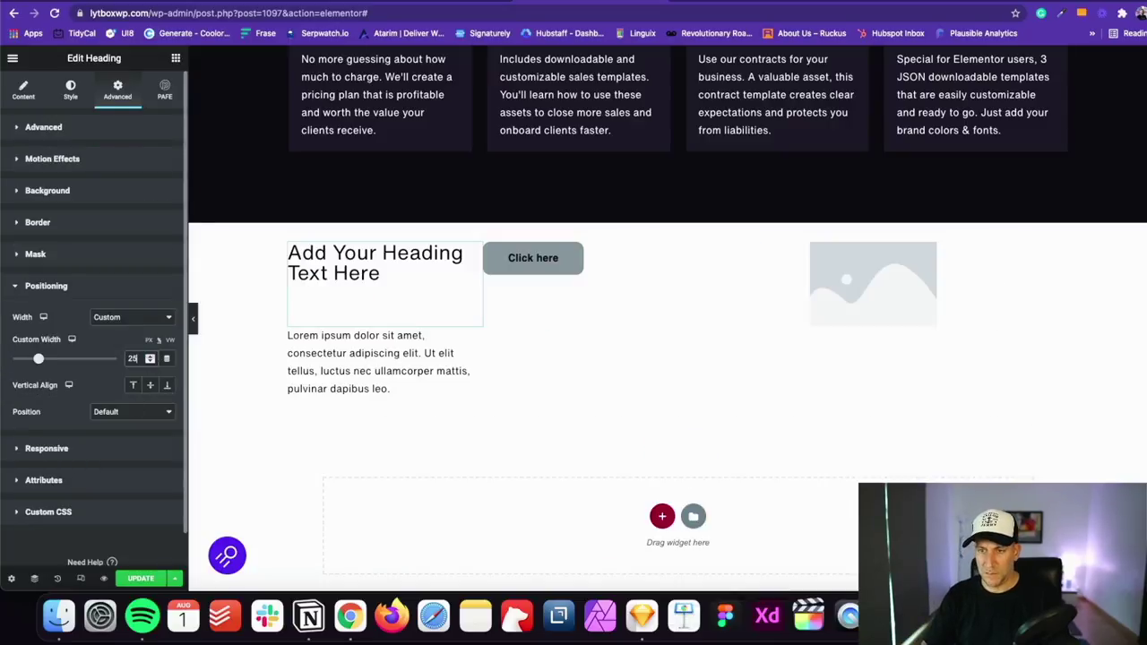
- Set the button's custom positioning width to 25%
left_click(737, 253)
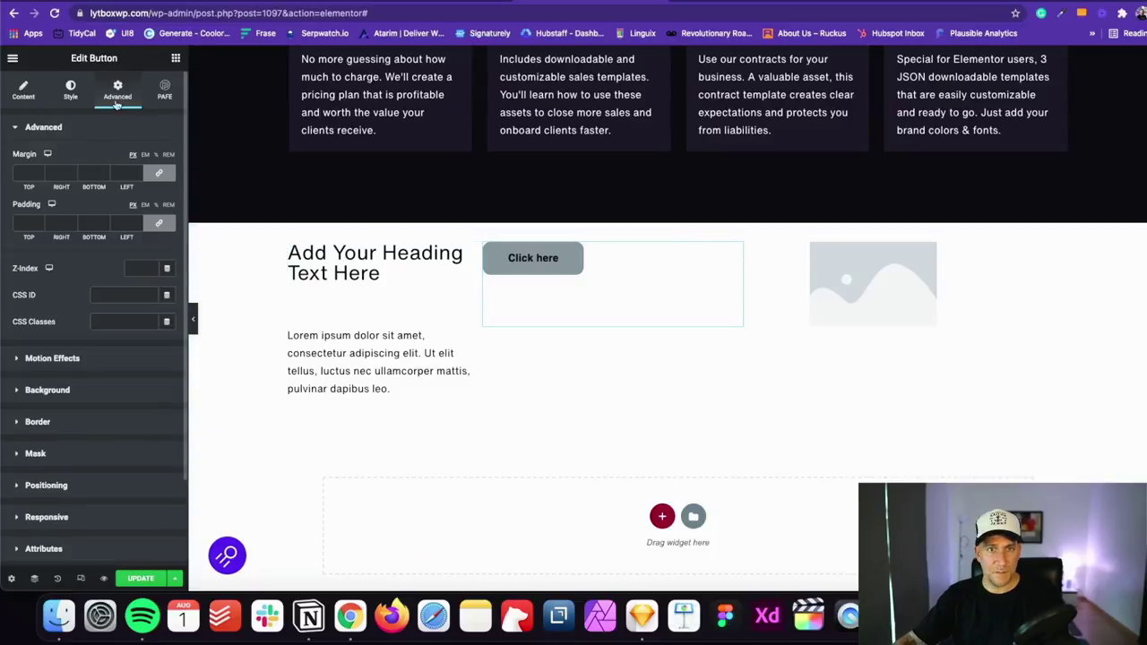
left_click(81, 484)
double_click(136, 359)
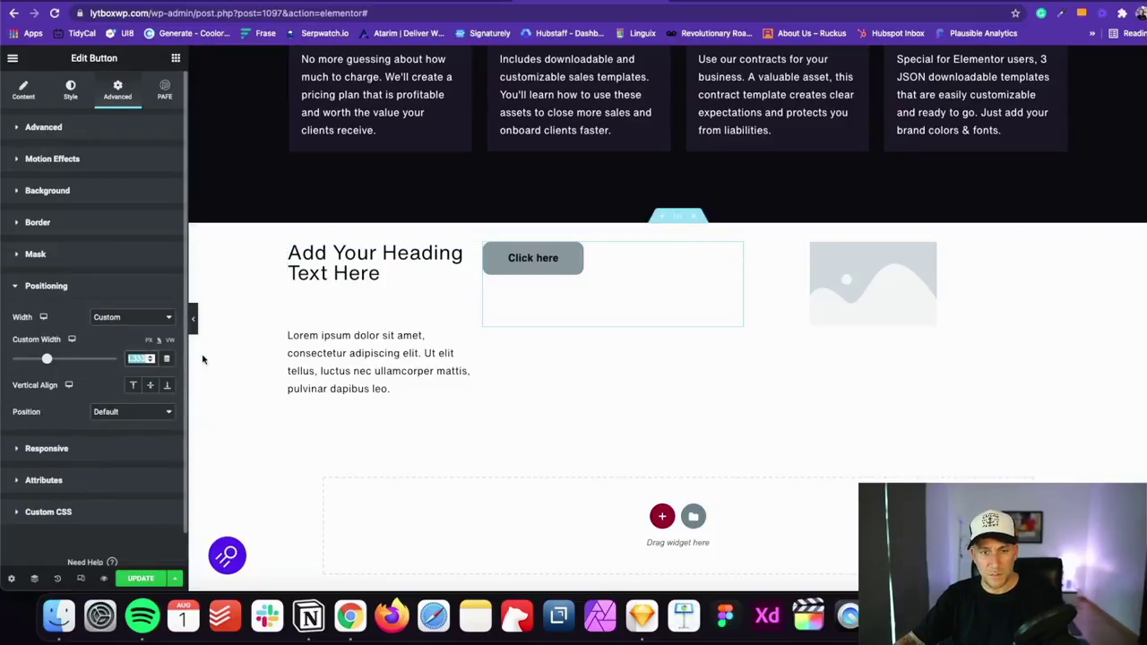
type("25")
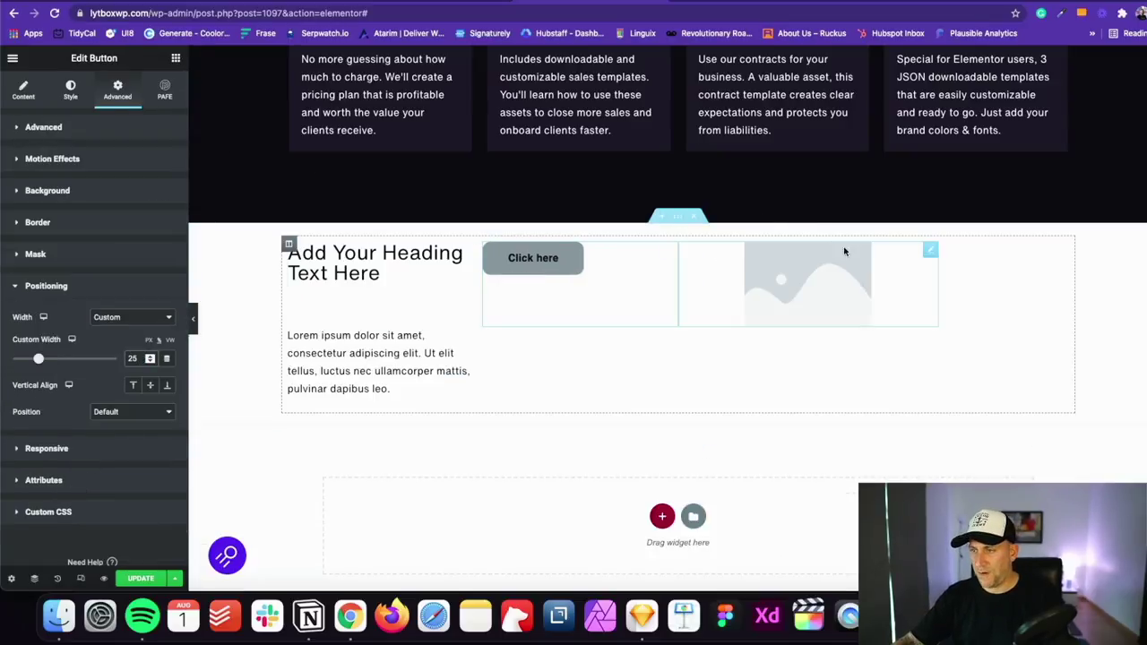
- Set the placeholder image's custom positioning width to 25%
left_click(929, 250)
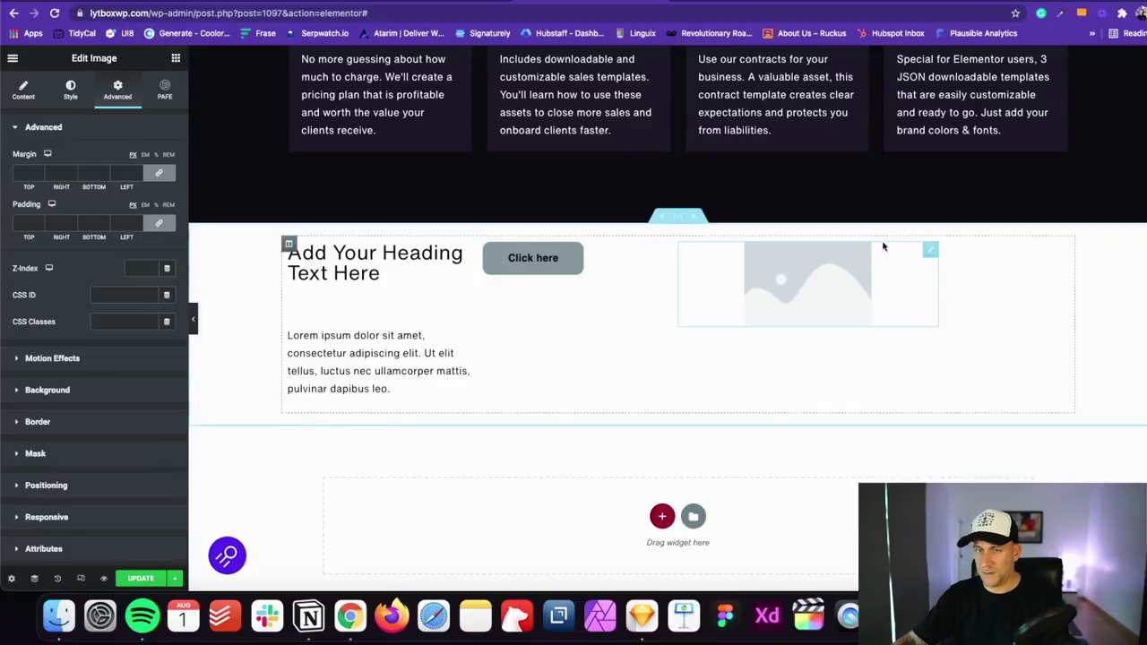
left_click(101, 485)
type("25")
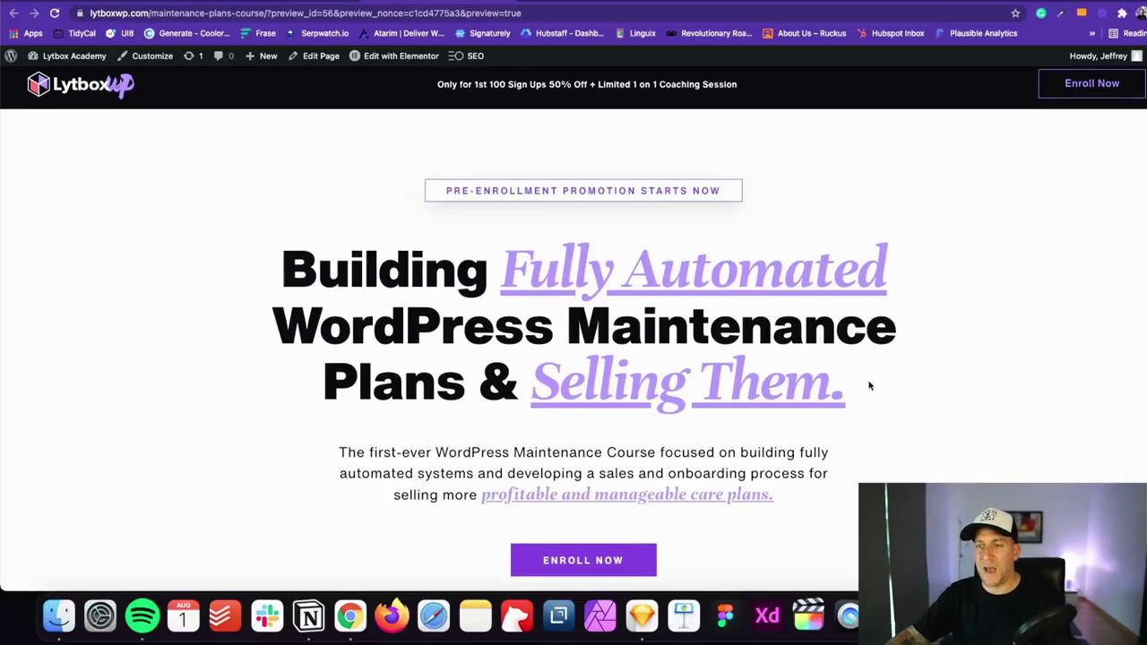
- Examine the maintenance plans course page from its hero through the three dark cards to the four-item feature grid
scroll(869, 386, "down", 1)
scroll(869, 385, "up", 1)
scroll(869, 386, "down", 5)
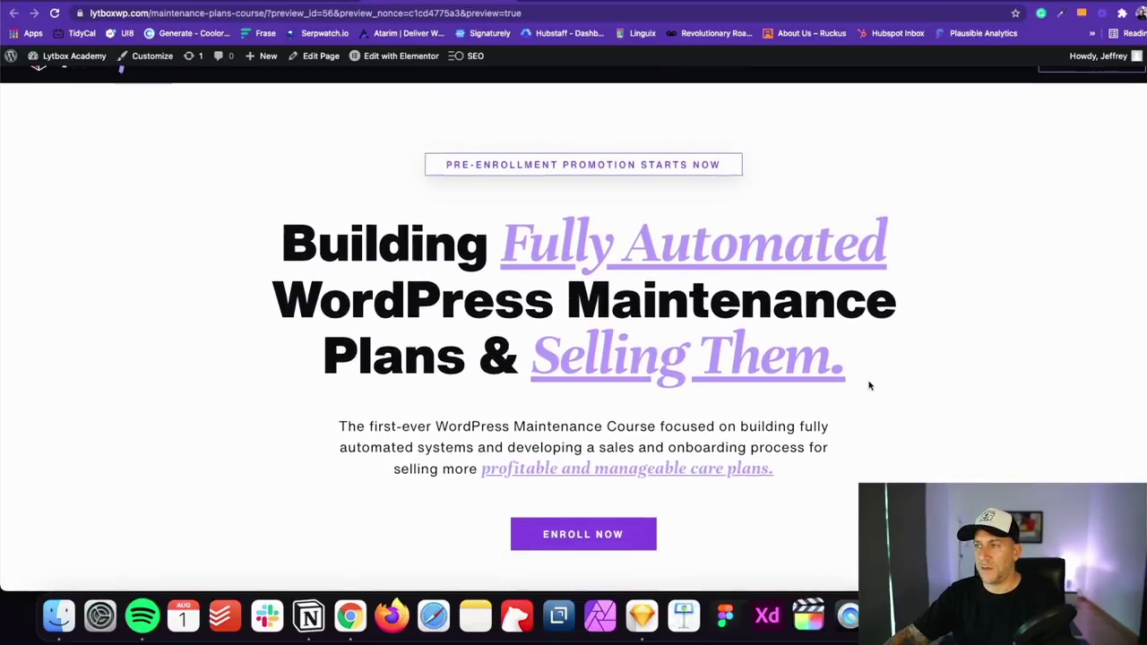
scroll(868, 385, "down", 10)
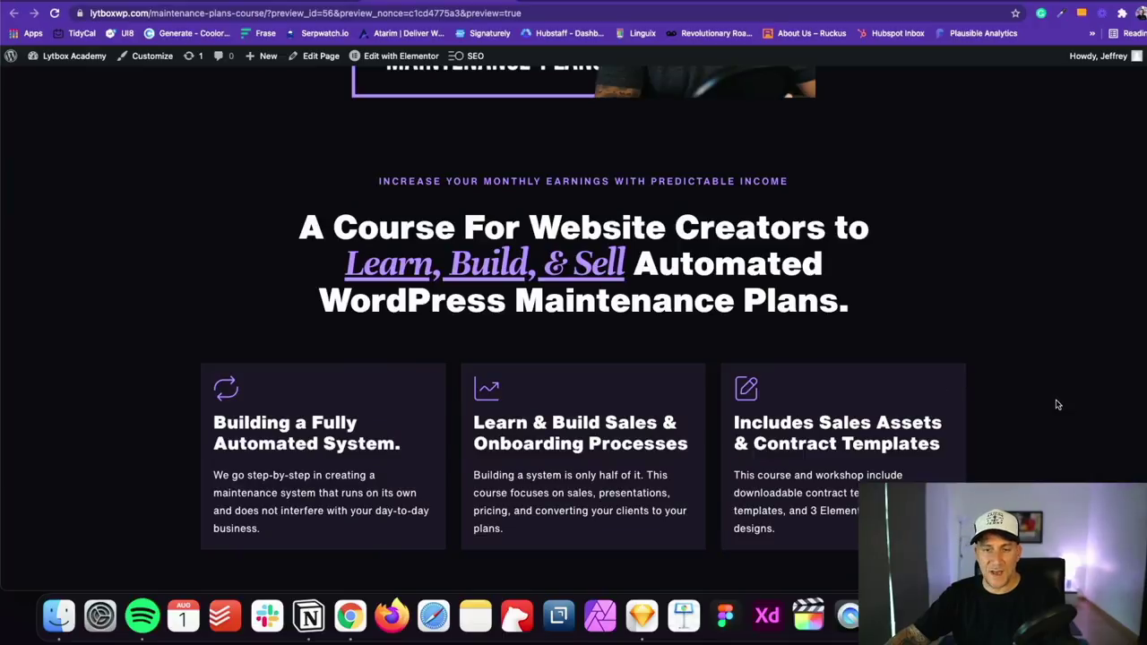
scroll(1029, 406, "down", 1)
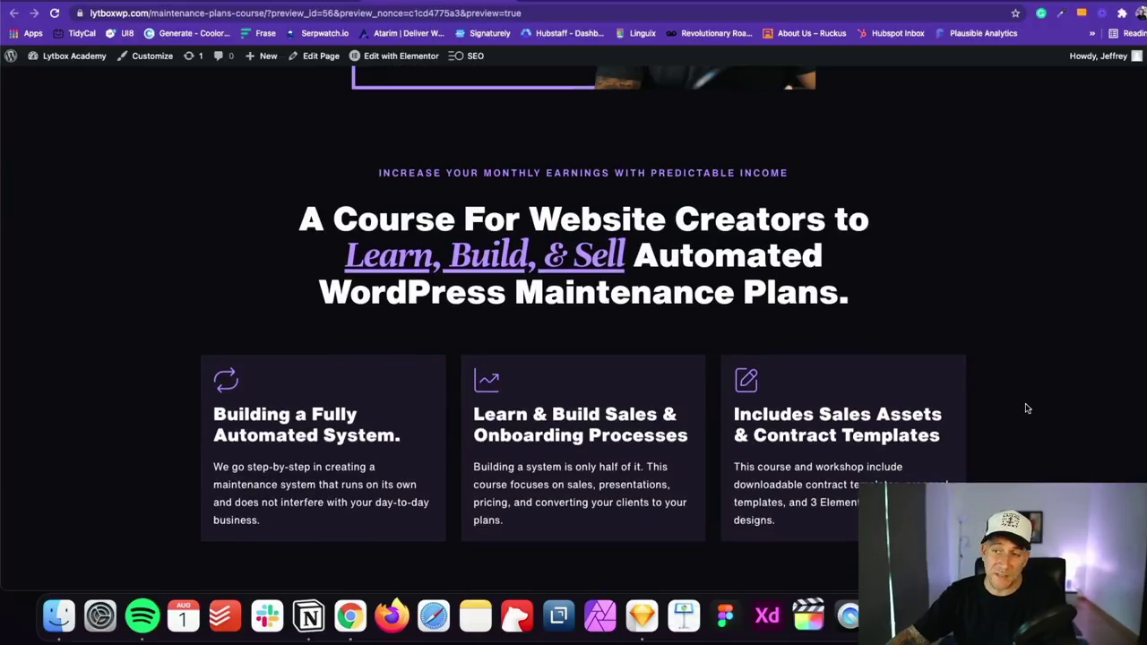
scroll(1029, 408, "down", 3)
scroll(1028, 408, "down", 5)
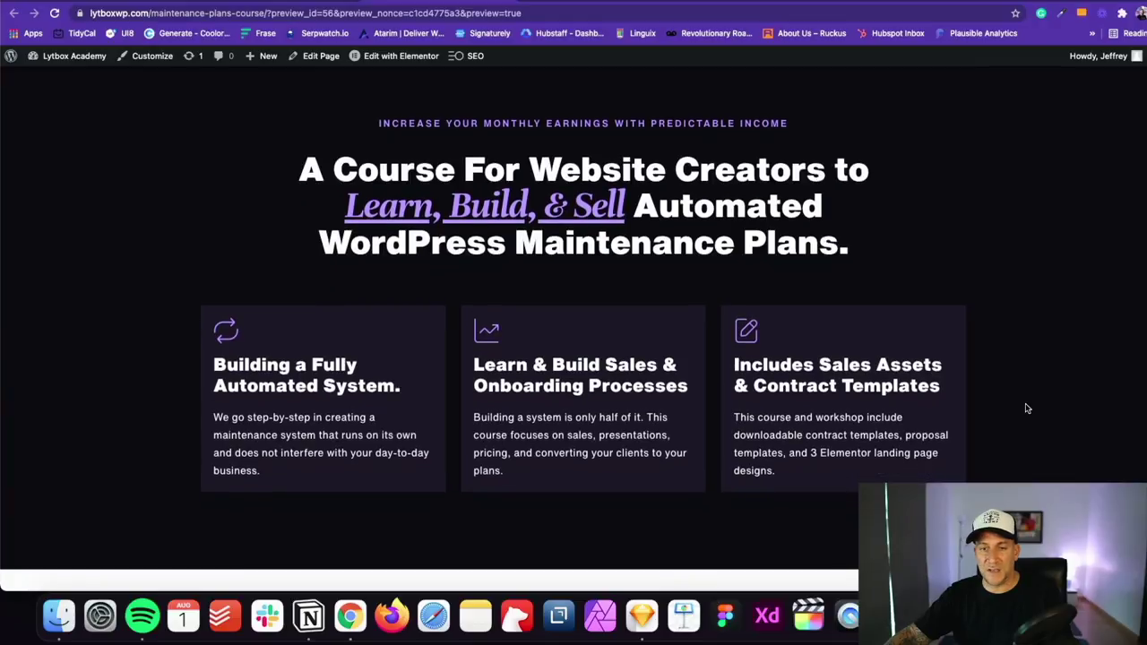
scroll(1028, 412, "down", 2)
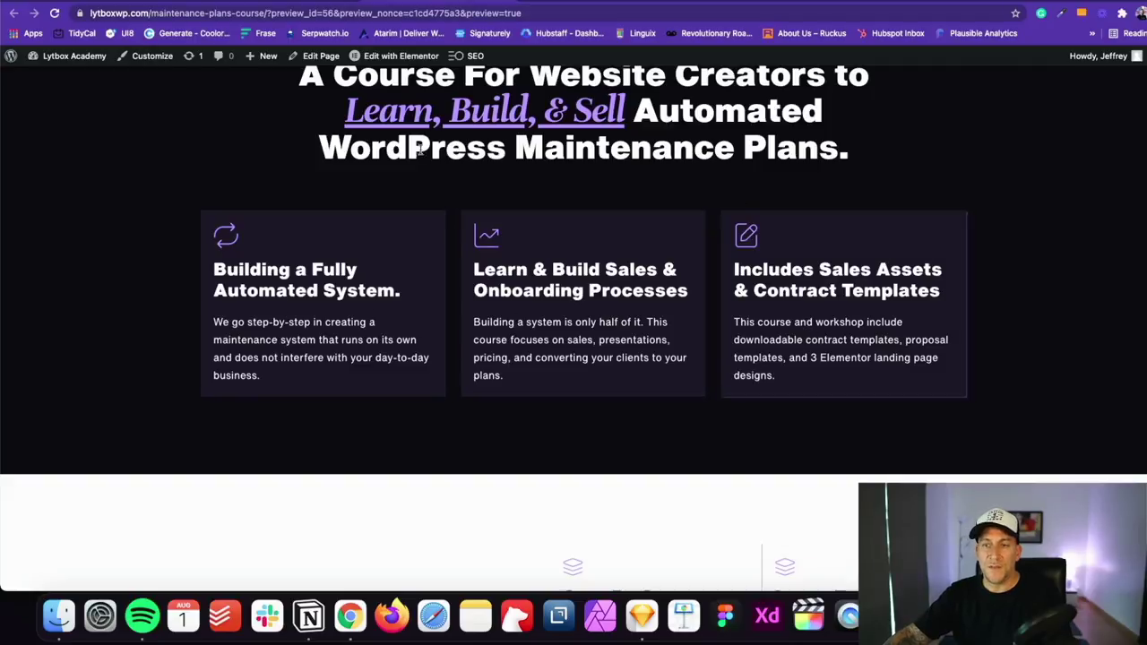
scroll(557, 421, "down", 5)
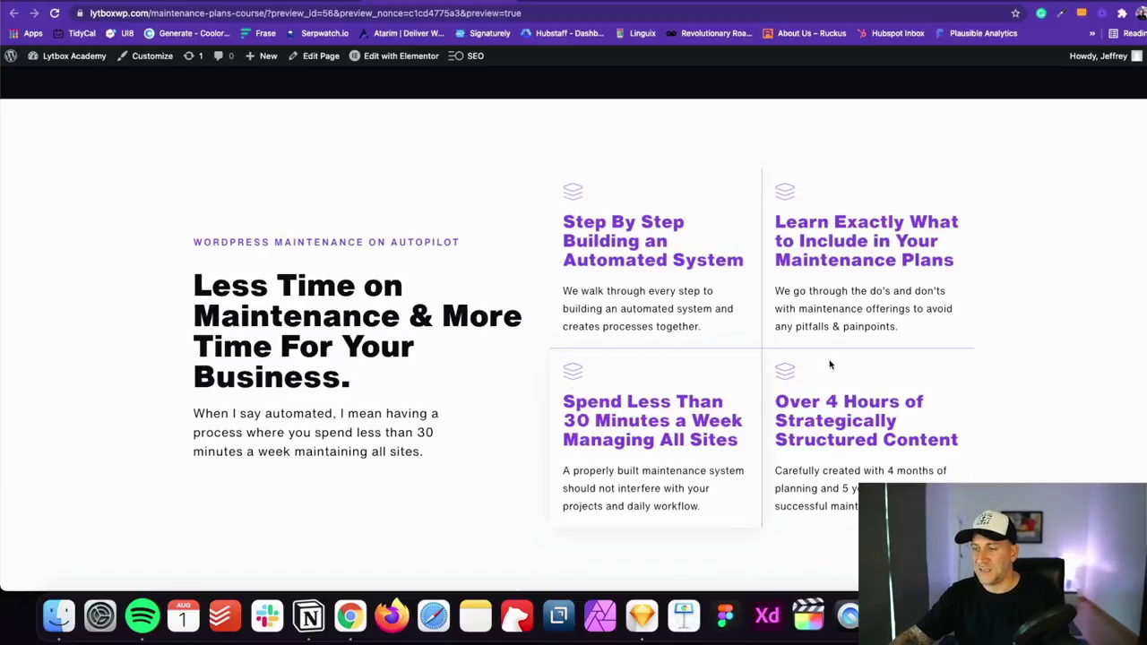
scroll(590, 533, "down", 1)
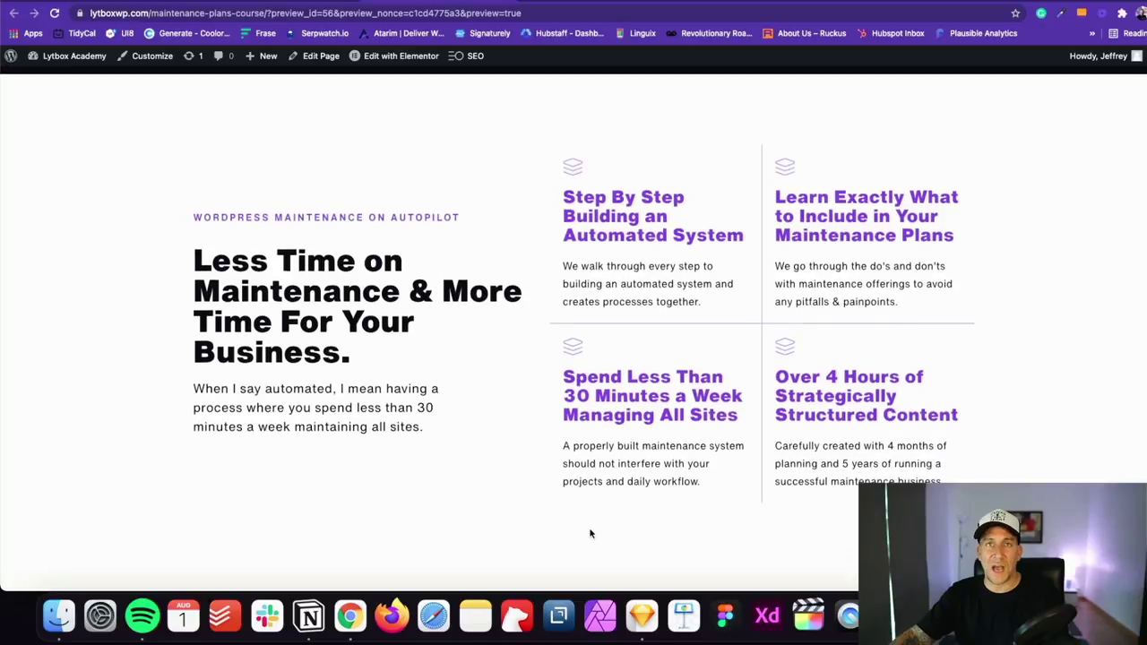
- Examine the rest of the course page, from the automated system checklist through the four dark cards to the eight-item feature grid
scroll(589, 533, "down", 5)
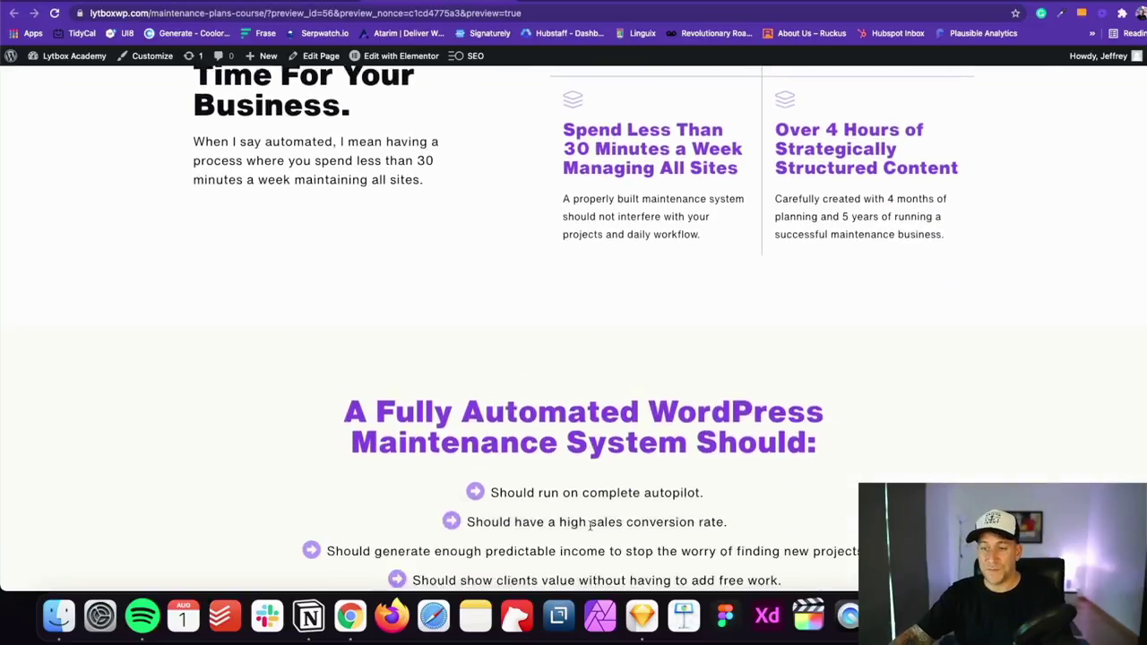
scroll(589, 526, "down", 20)
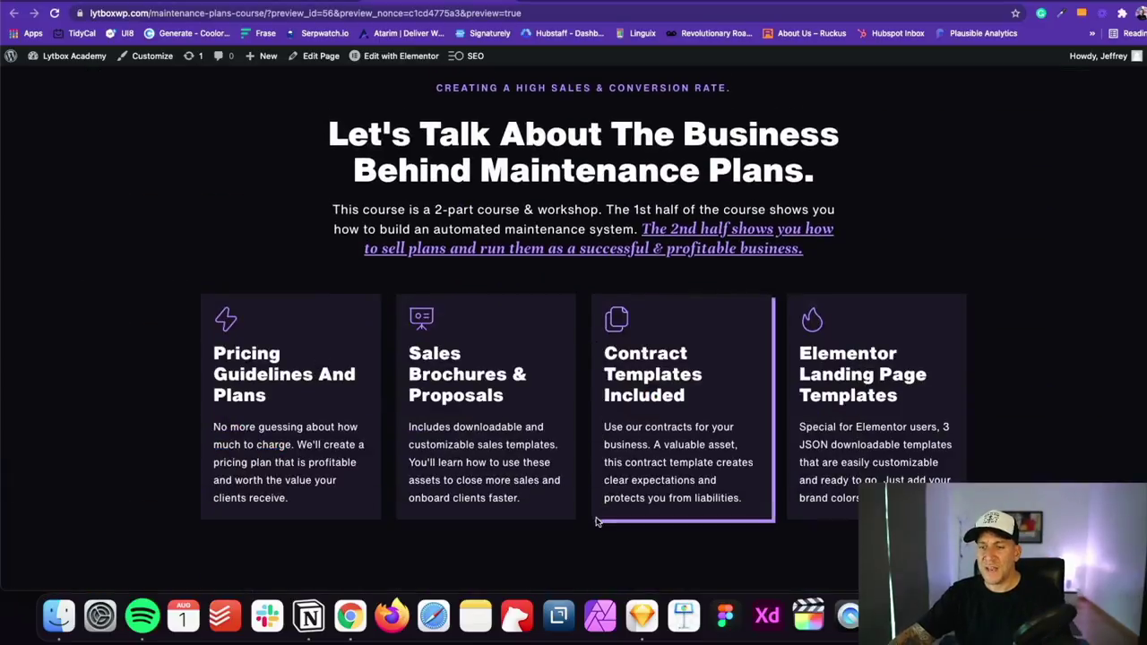
scroll(596, 522, "down", 3)
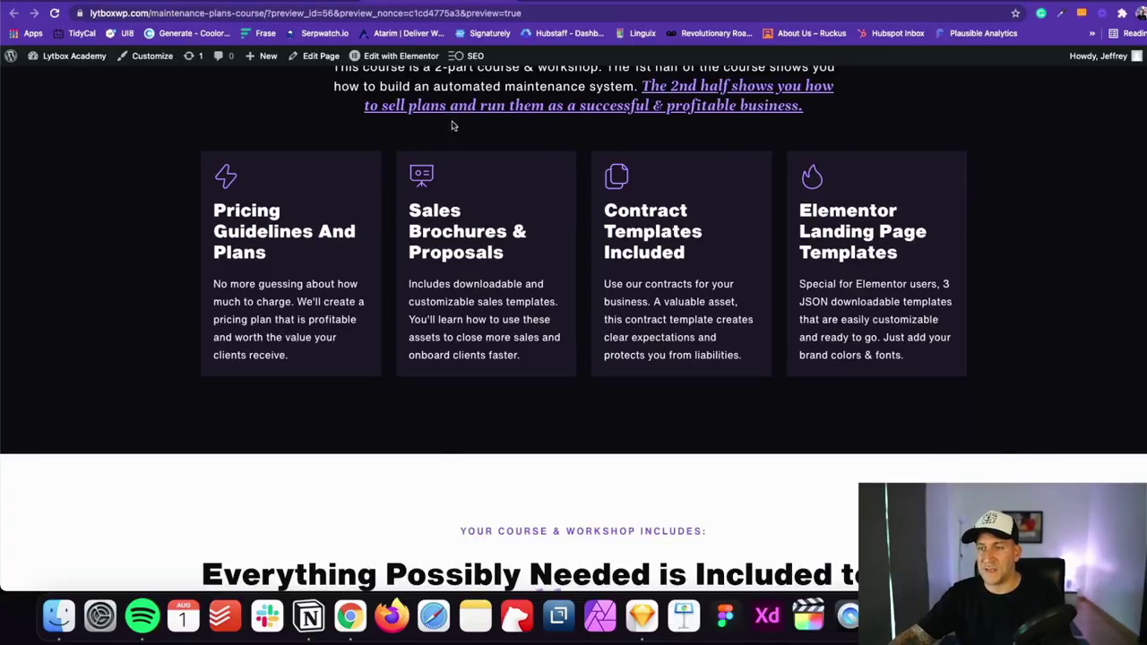
scroll(340, 454, "down", 14)
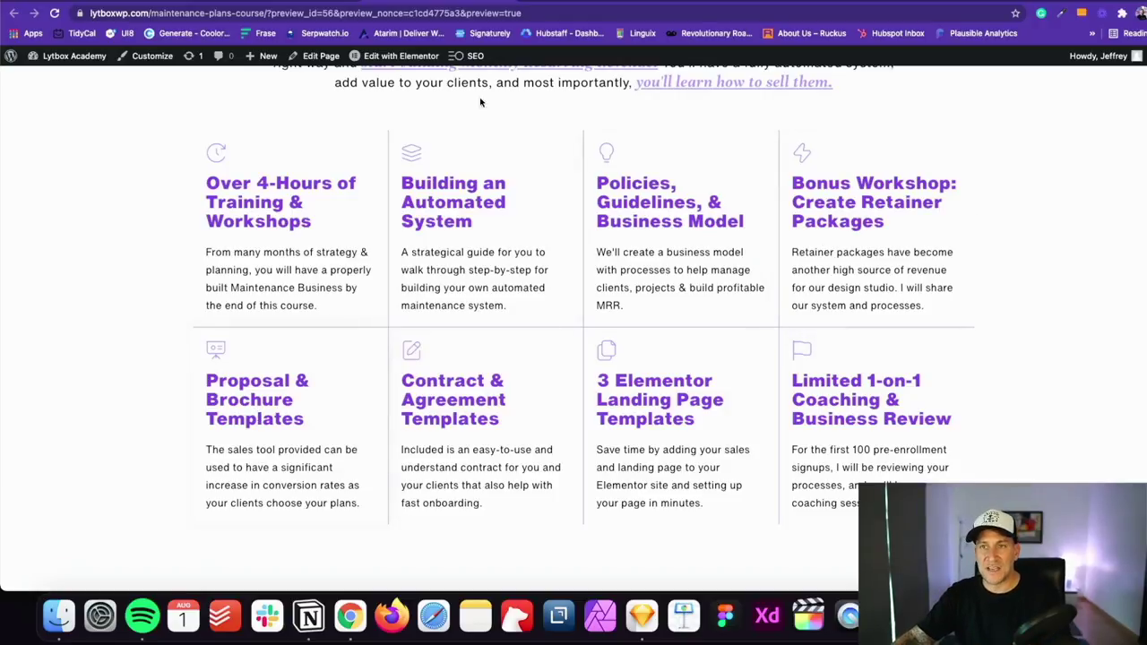
- Switch back to the page open in Elementor and duplicate the text widget and the button in the four-widget row
left_click(566, 3)
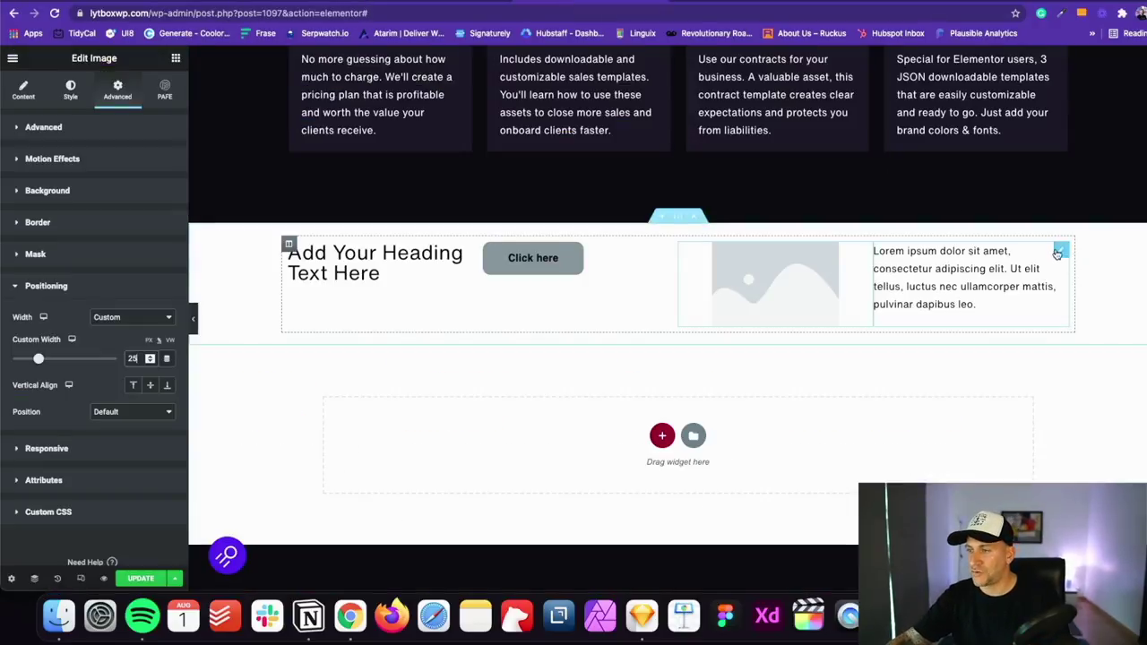
right_click(1060, 249)
left_click(1082, 278)
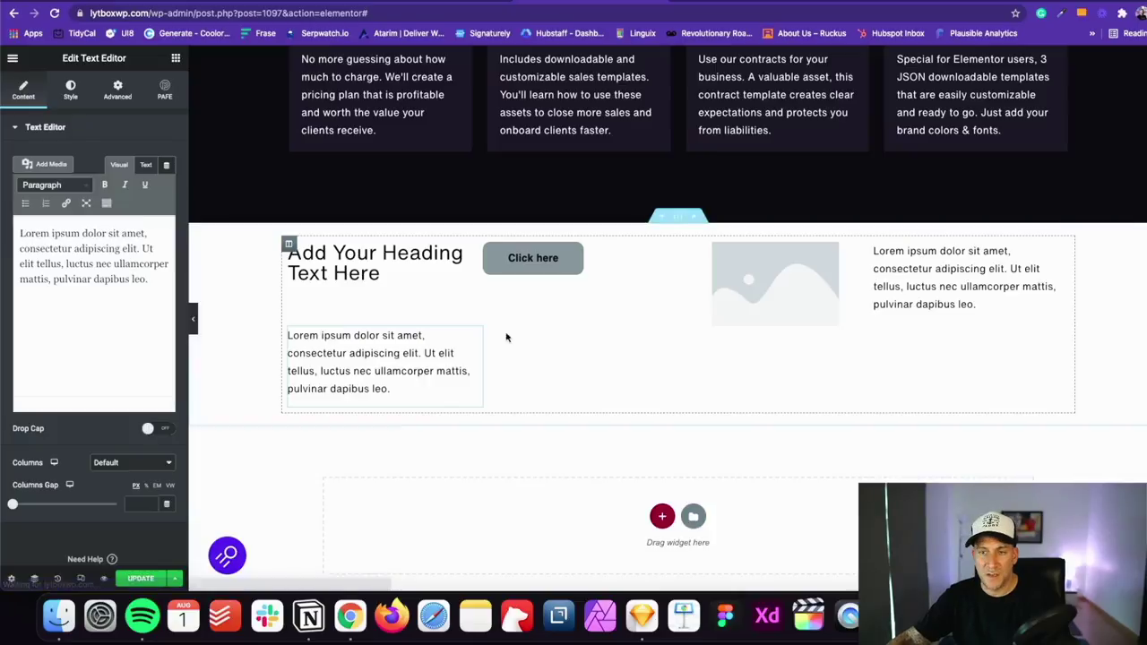
right_click(672, 250)
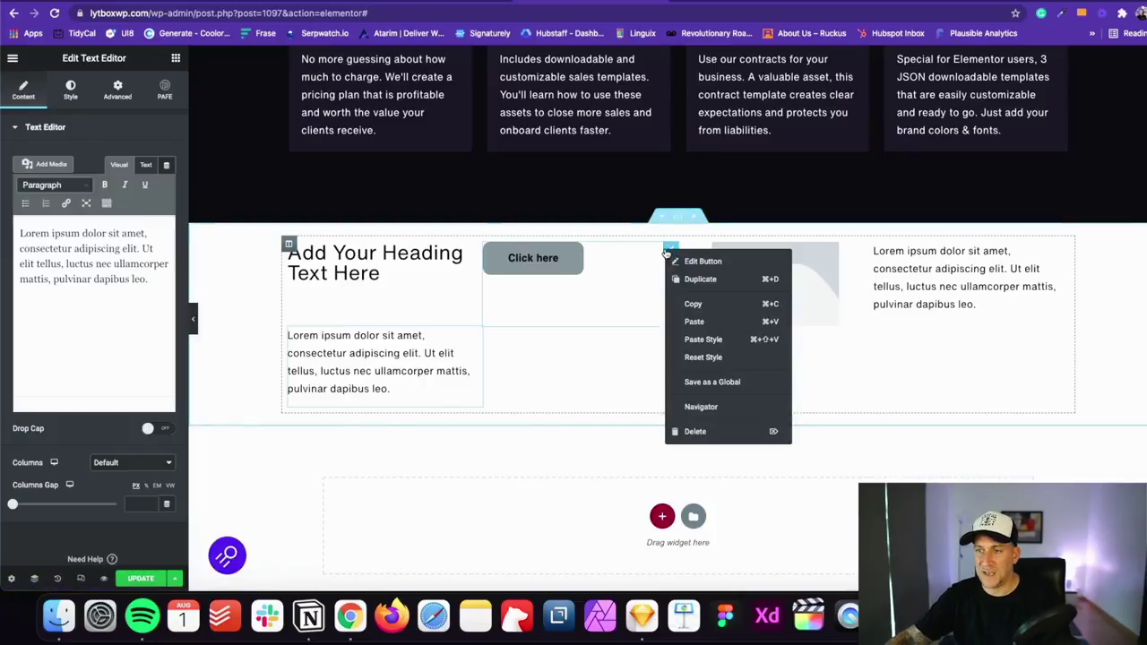
left_click(702, 281)
- Duplicate the heading and the placeholder image in the same column
right_click(473, 249)
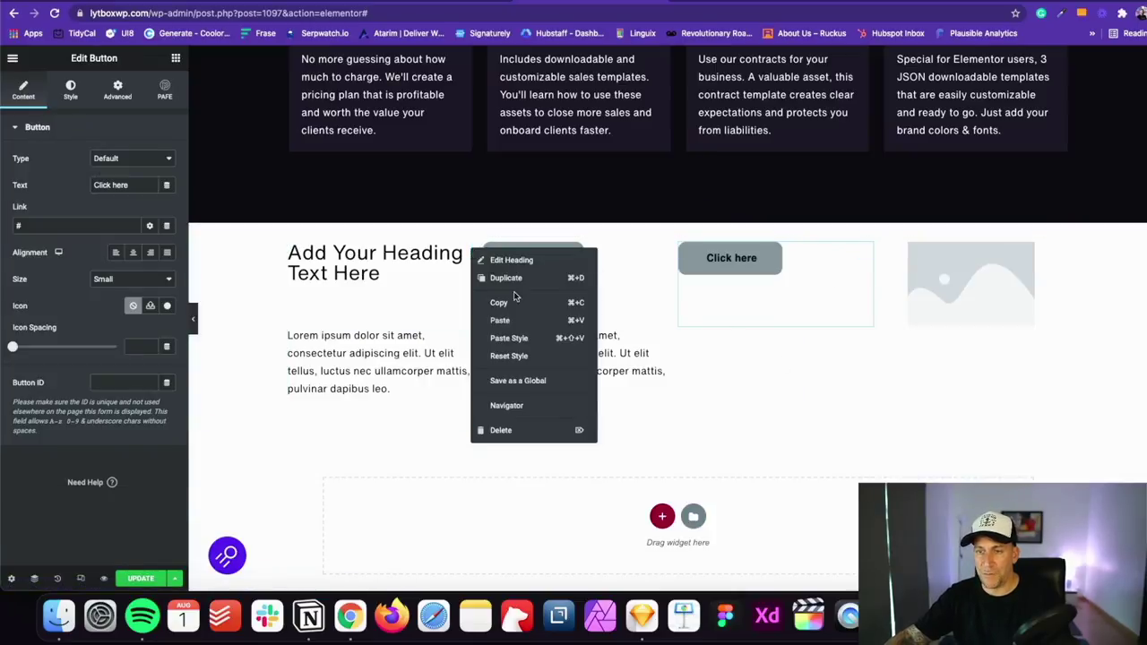
left_click(505, 277)
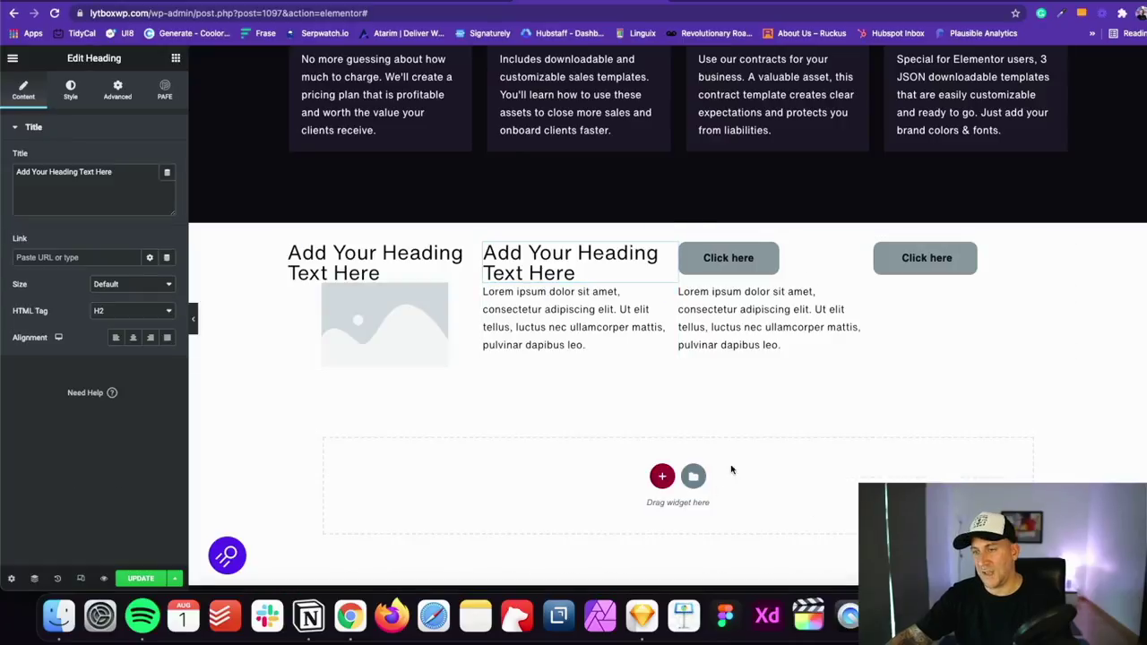
right_click(471, 292)
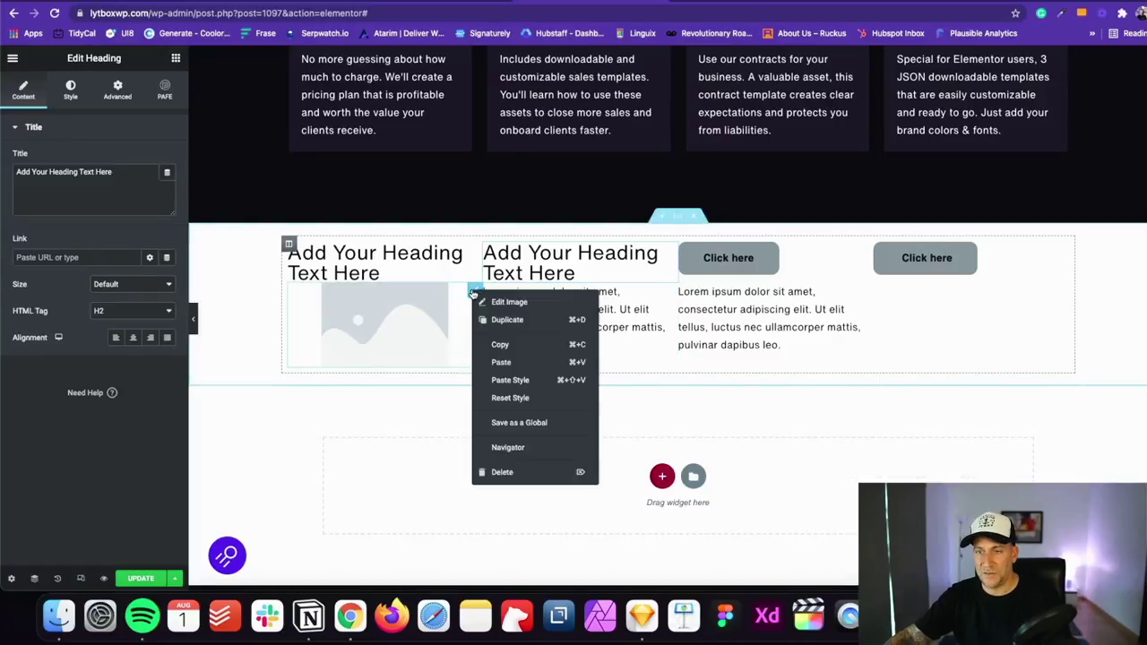
left_click(502, 361)
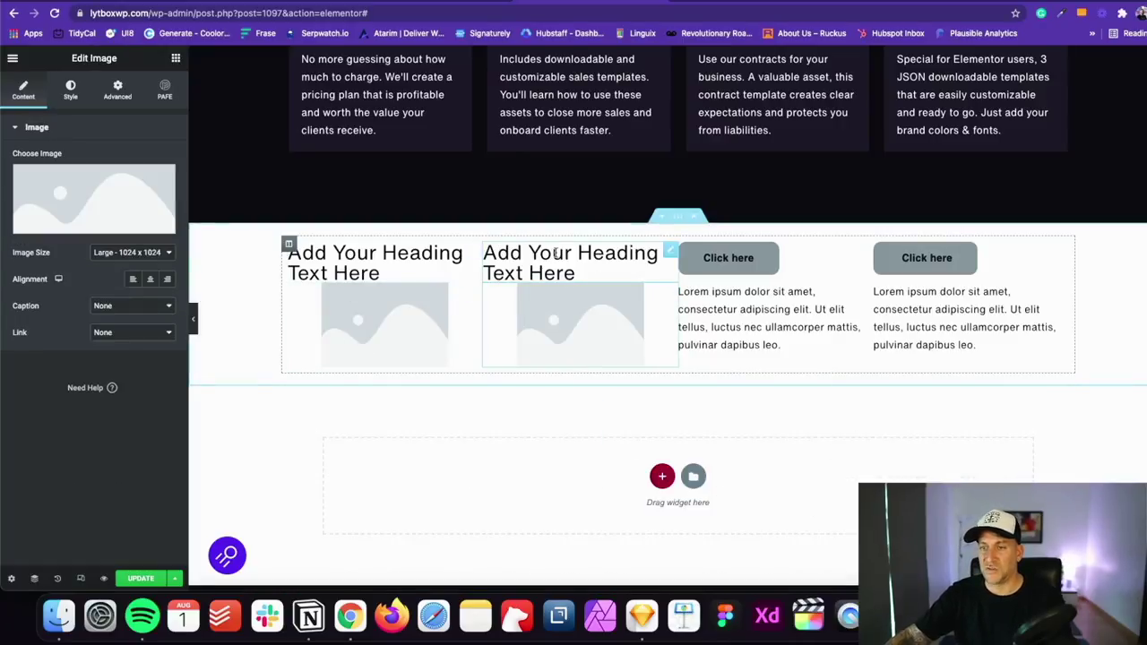
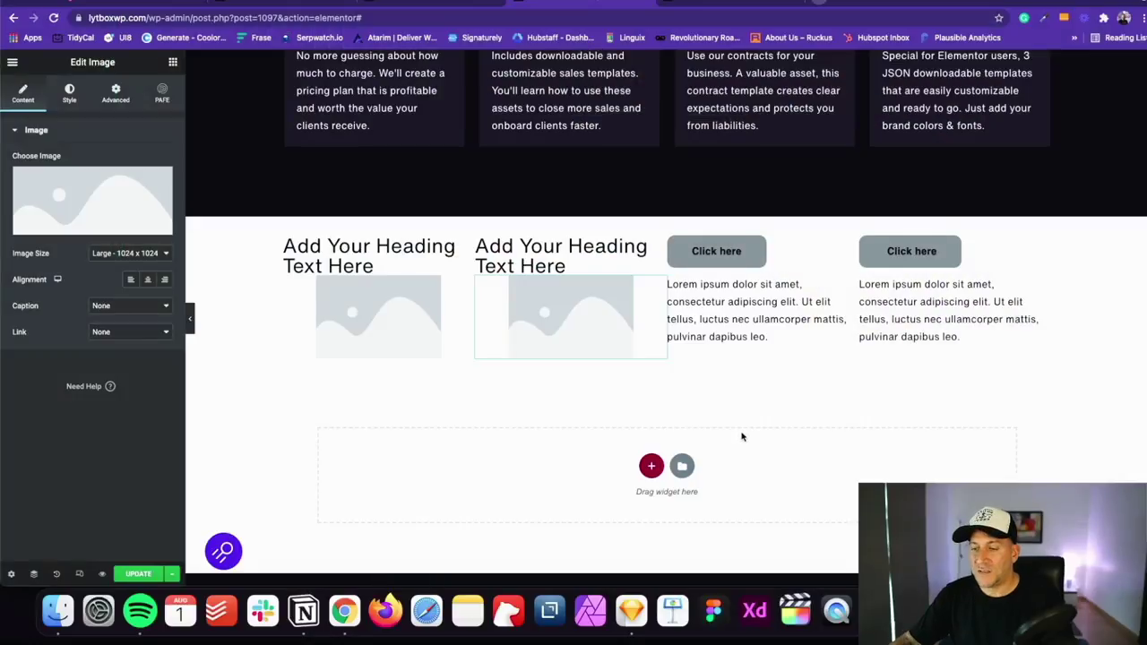
- Add a new single-column section below the duplicated widgets
scroll(740, 435, "down", 3)
left_click(651, 341)
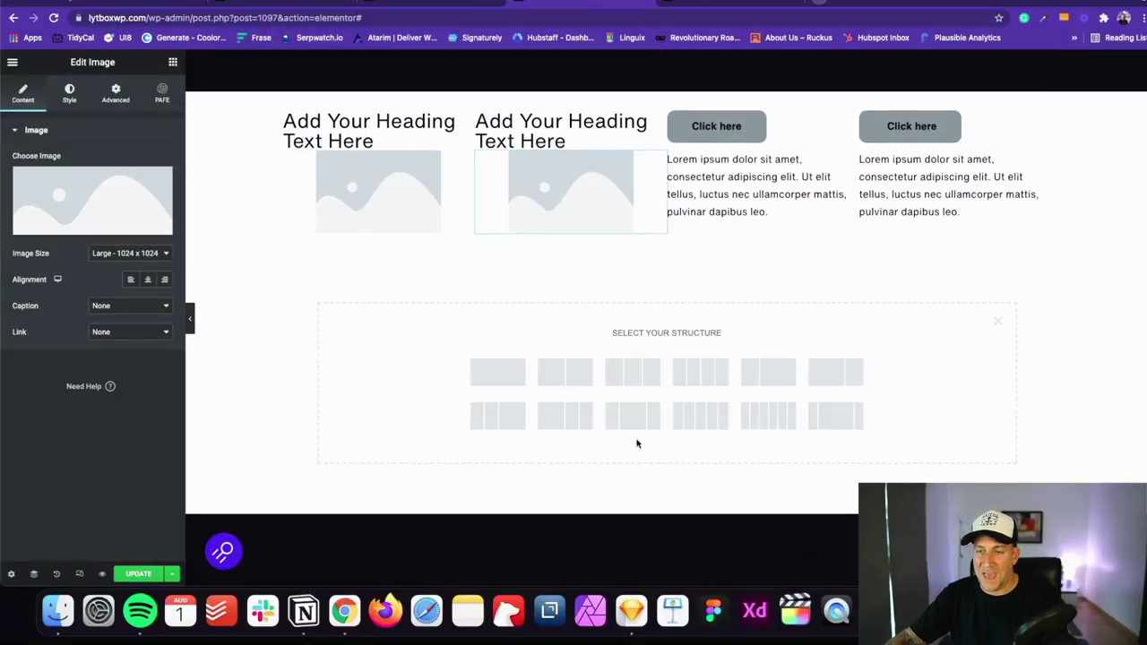
left_click(490, 375)
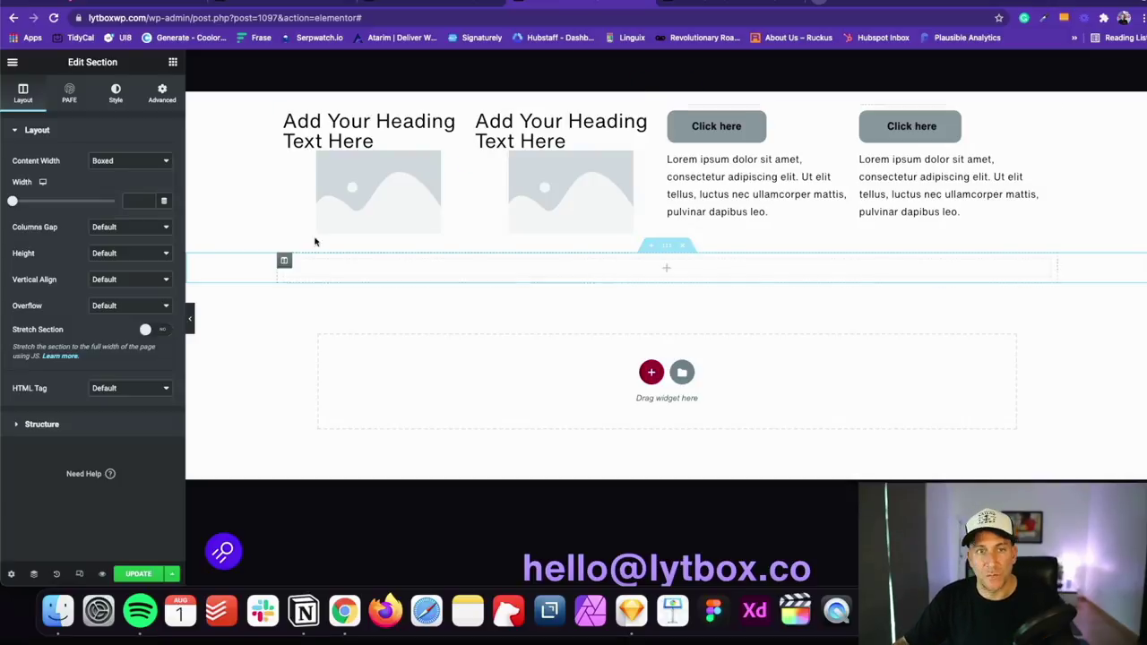
left_click(171, 62)
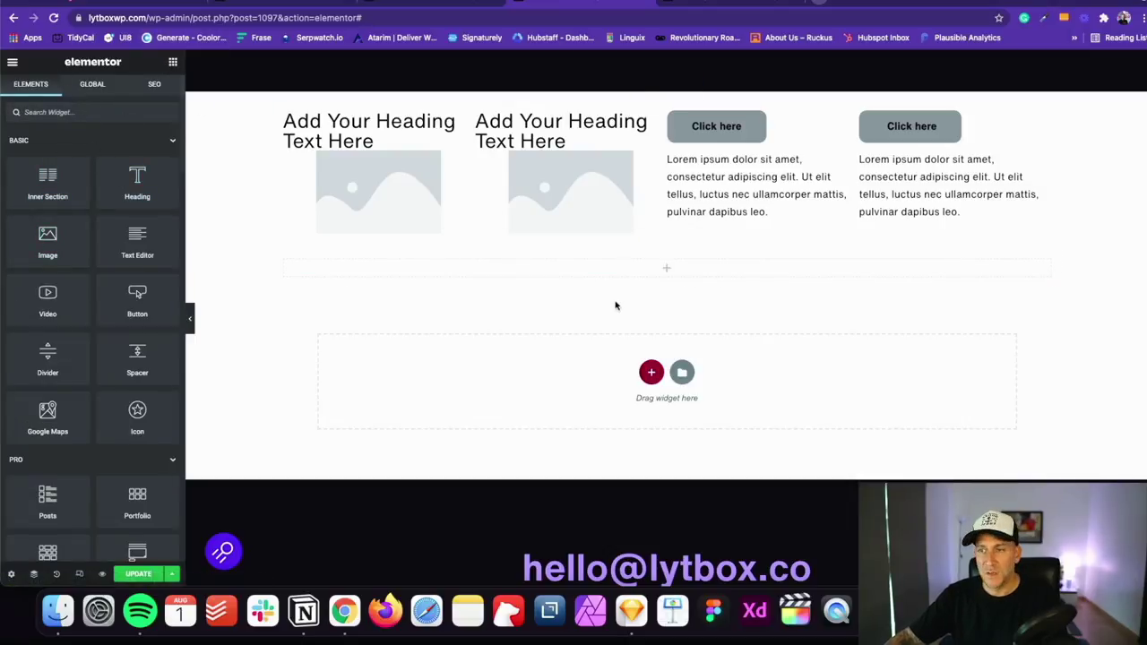
- Give the new section a classic background in the global color Text & Dark Background
left_click(666, 246)
left_click(116, 93)
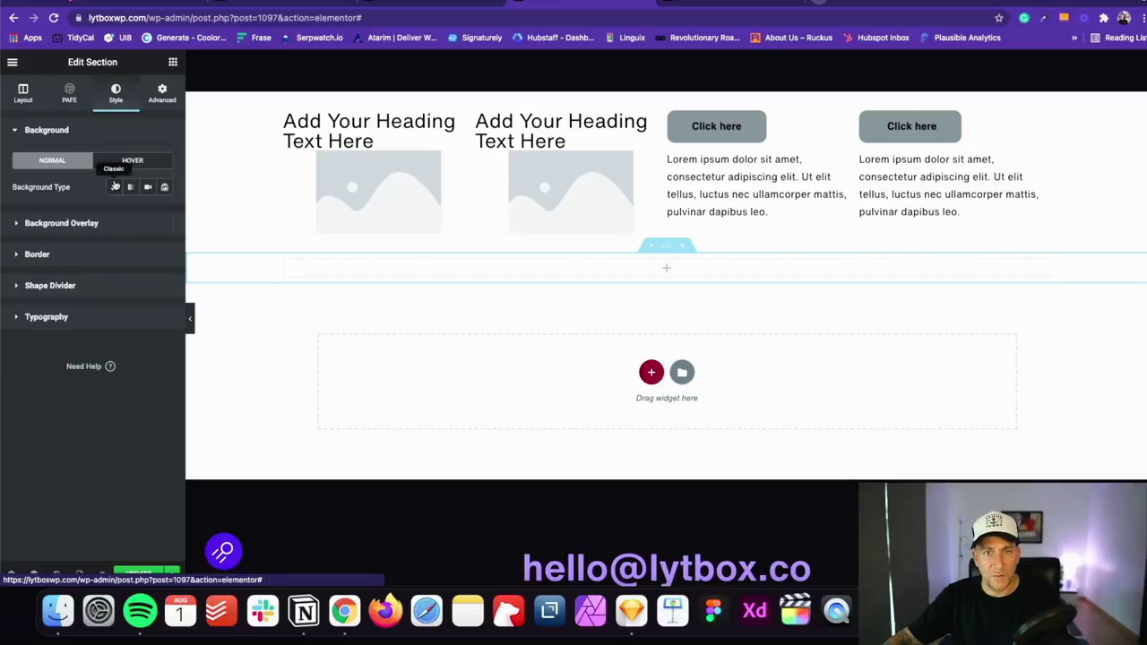
left_click(113, 187)
left_click(147, 212)
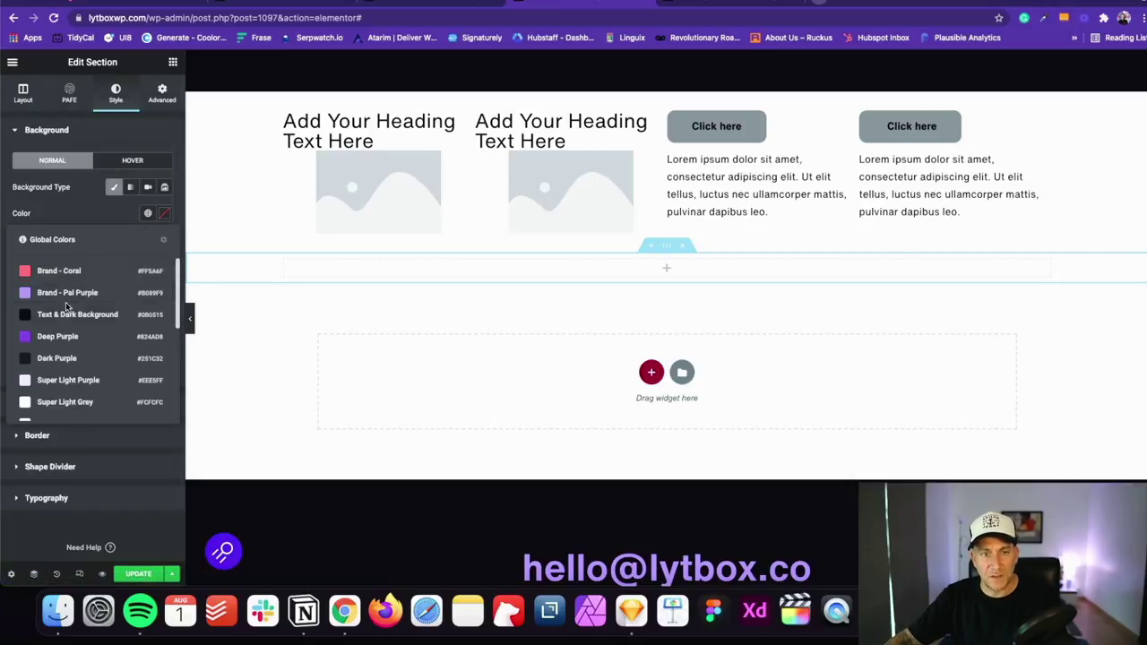
left_click(90, 312)
- Add a small uniform padding to all sides of the dark section and set its content width to Full Width
left_click(162, 93)
left_click(67, 224)
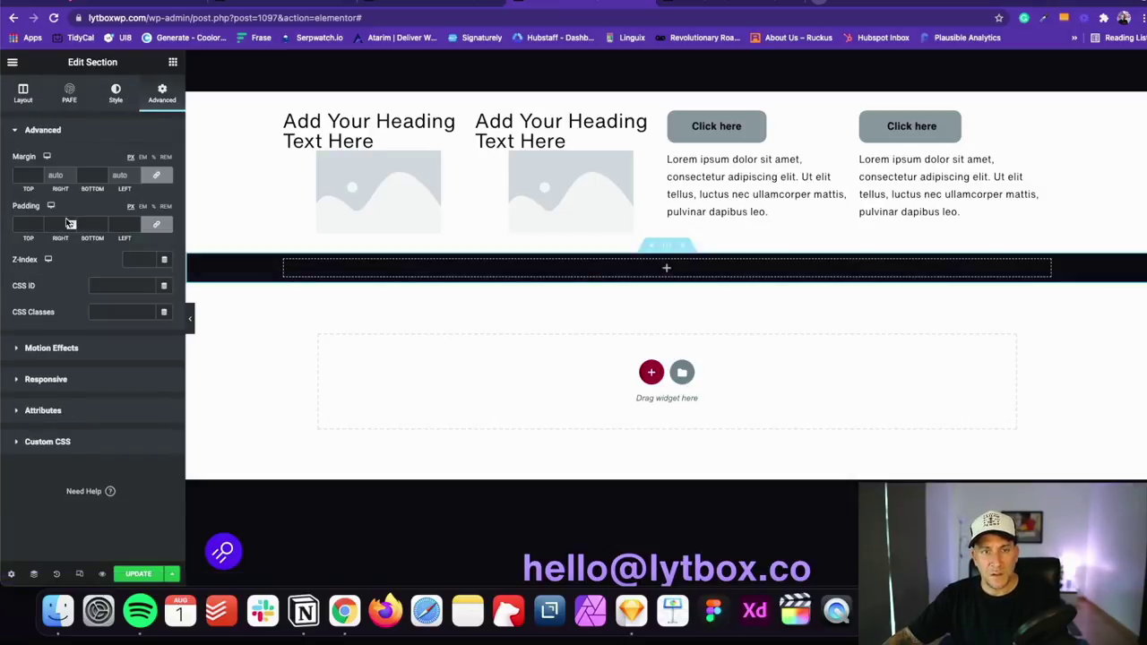
type("3")
left_click(23, 93)
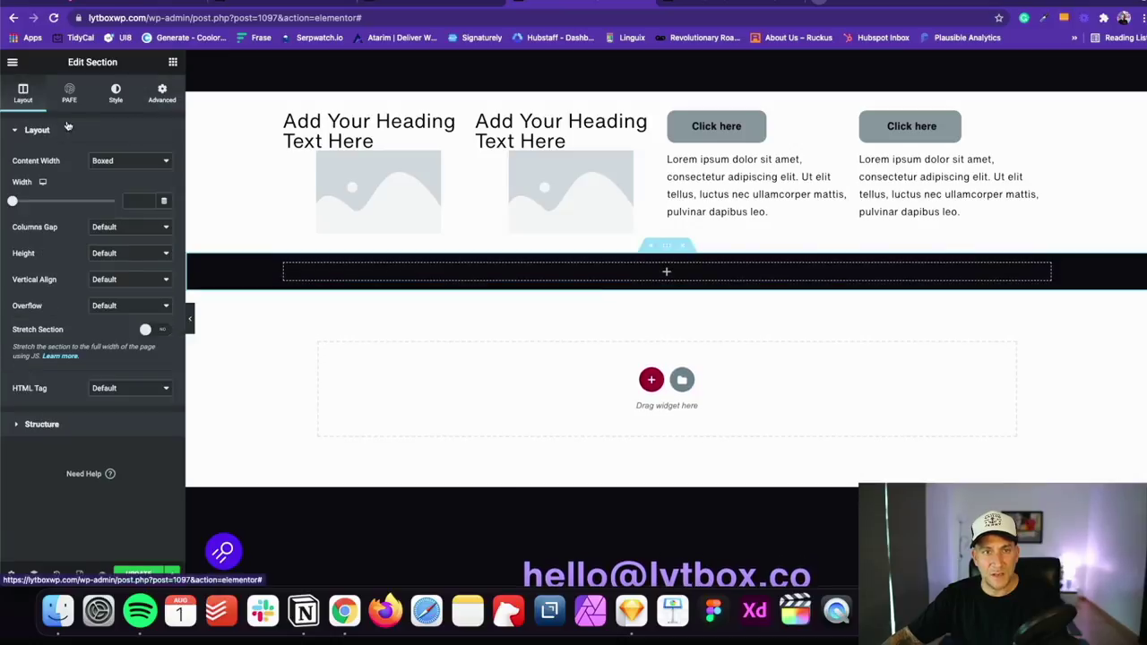
left_click(110, 161)
left_click(109, 174)
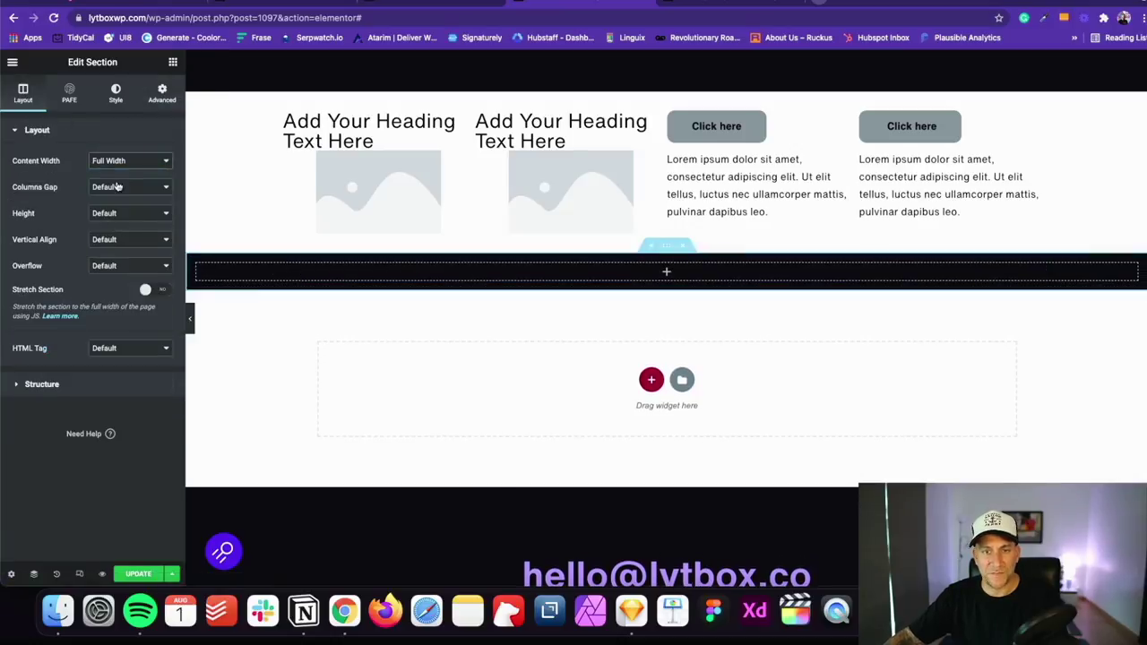
- Add an Image widget to the dark section and insert LytboxWPLogo_Light.svg from the media library
left_click(173, 62)
left_click_drag(78, 254, 269, 274)
left_click(64, 194)
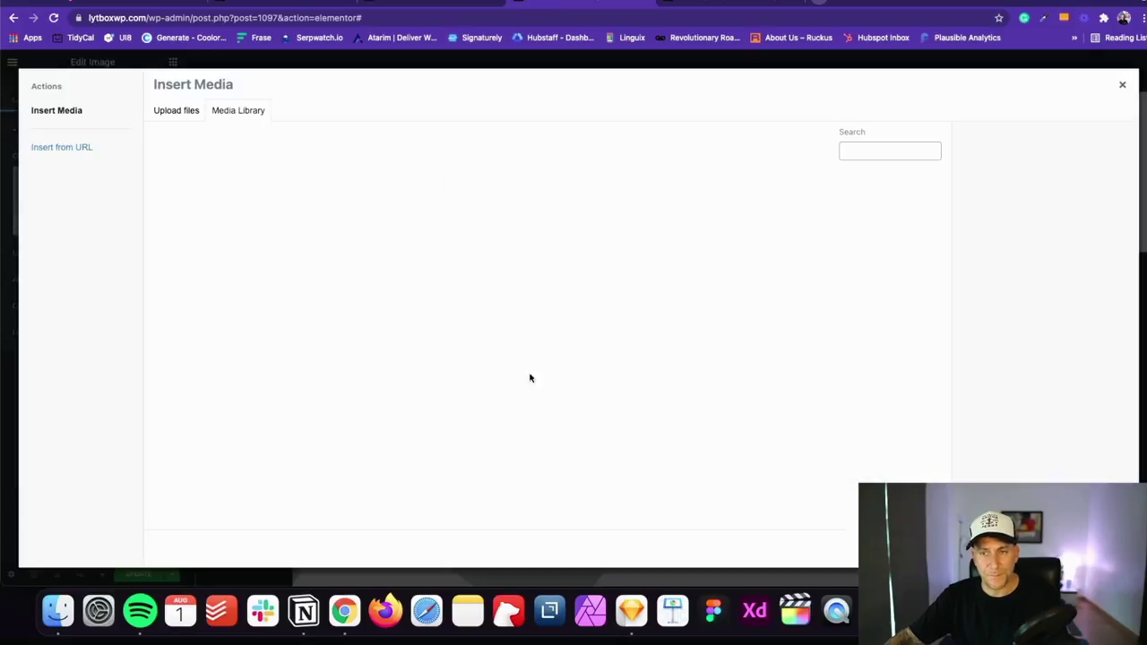
scroll(500, 325, "down", 3)
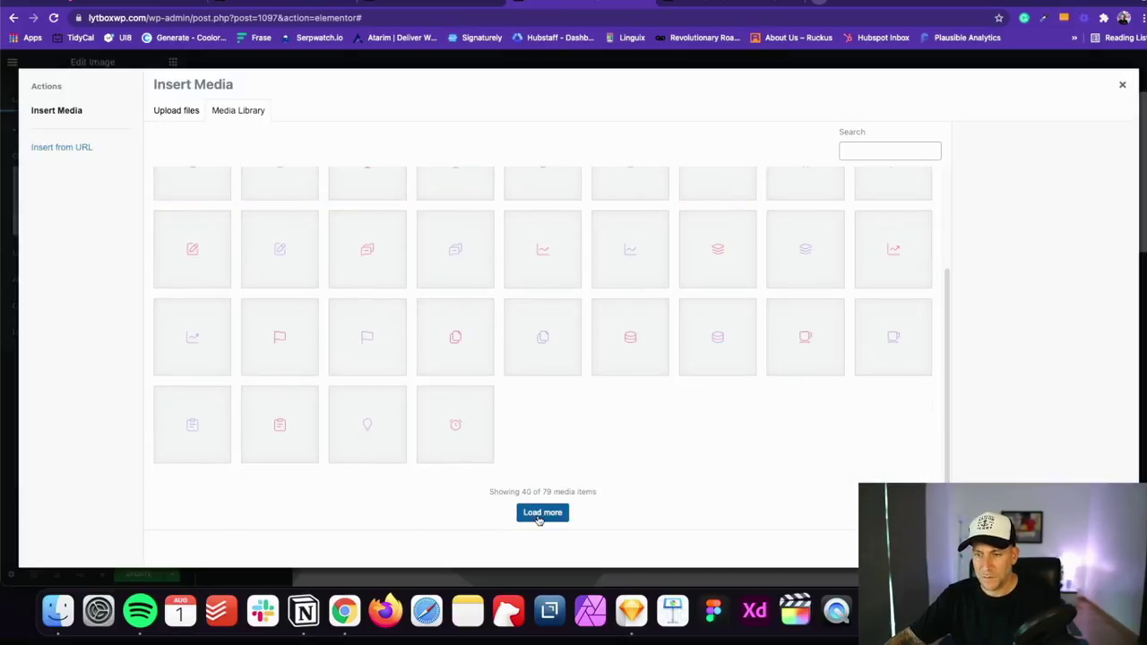
left_click(546, 456)
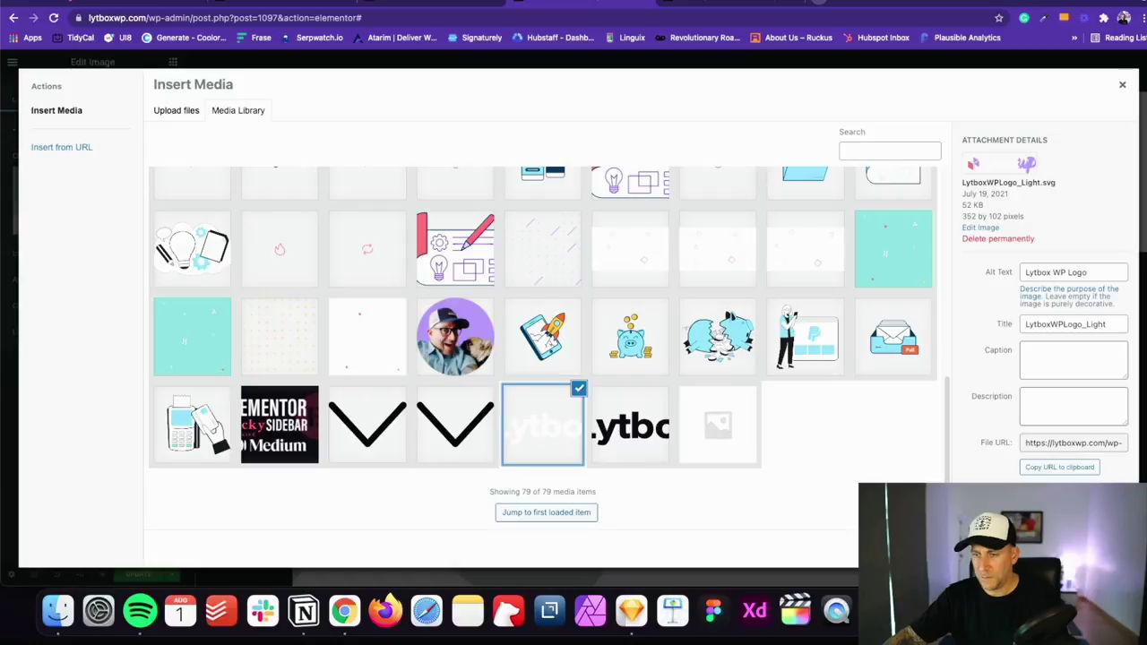
left_click(1080, 551)
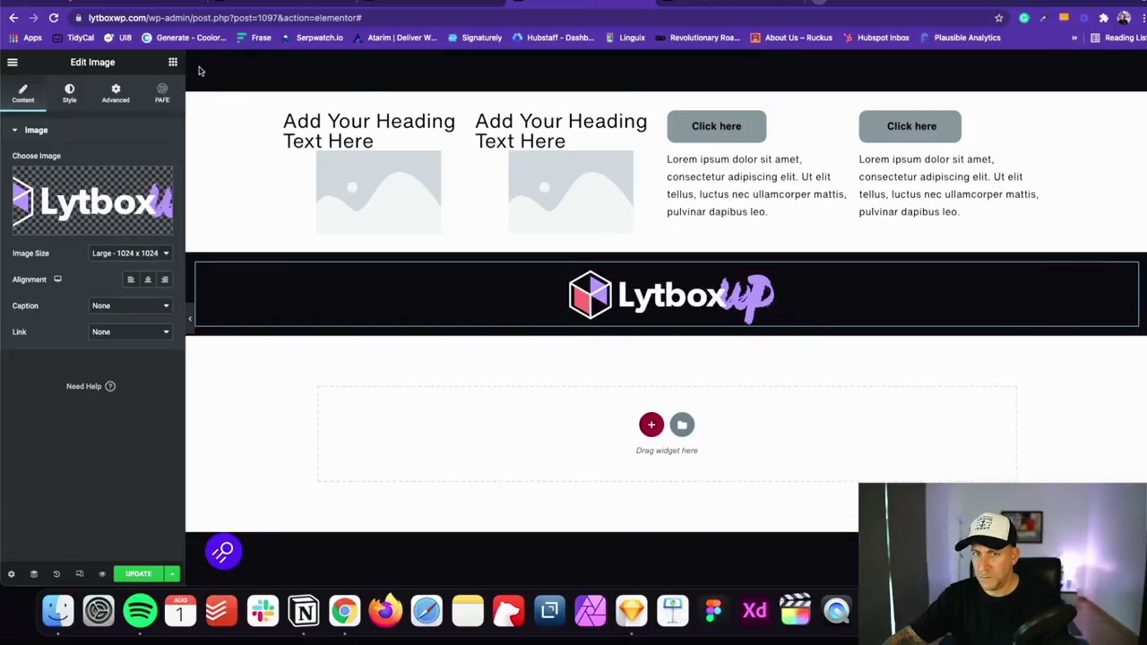
- Left-align the logo, with its image size at Full and its width at 250 px
left_click(126, 258)
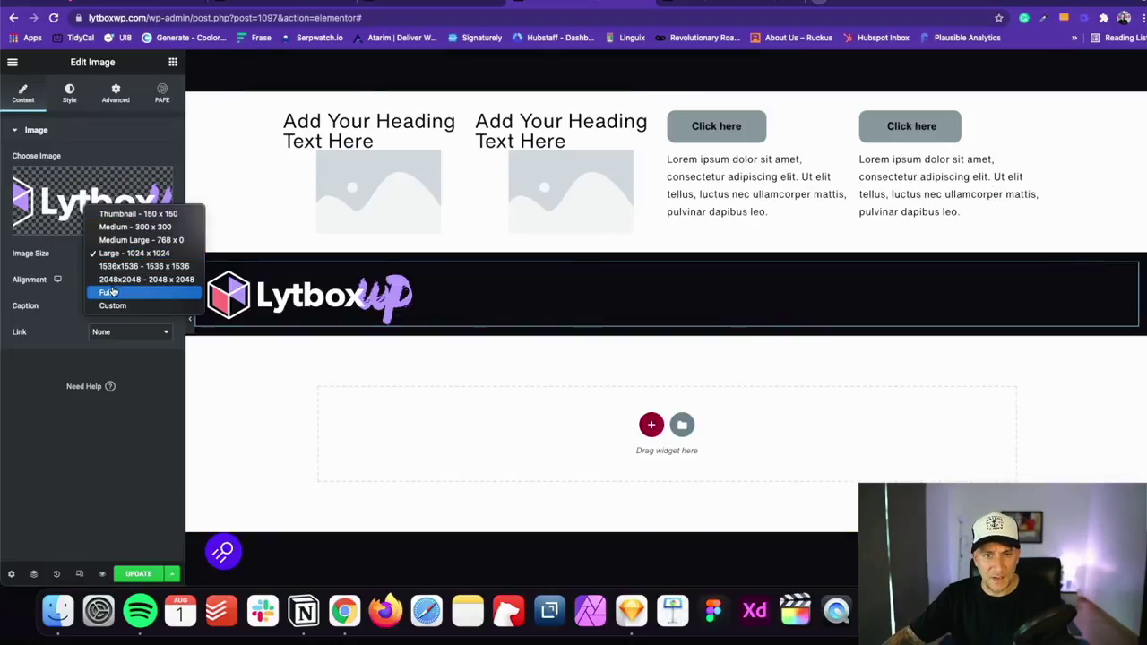
left_click(112, 291)
left_click(70, 90)
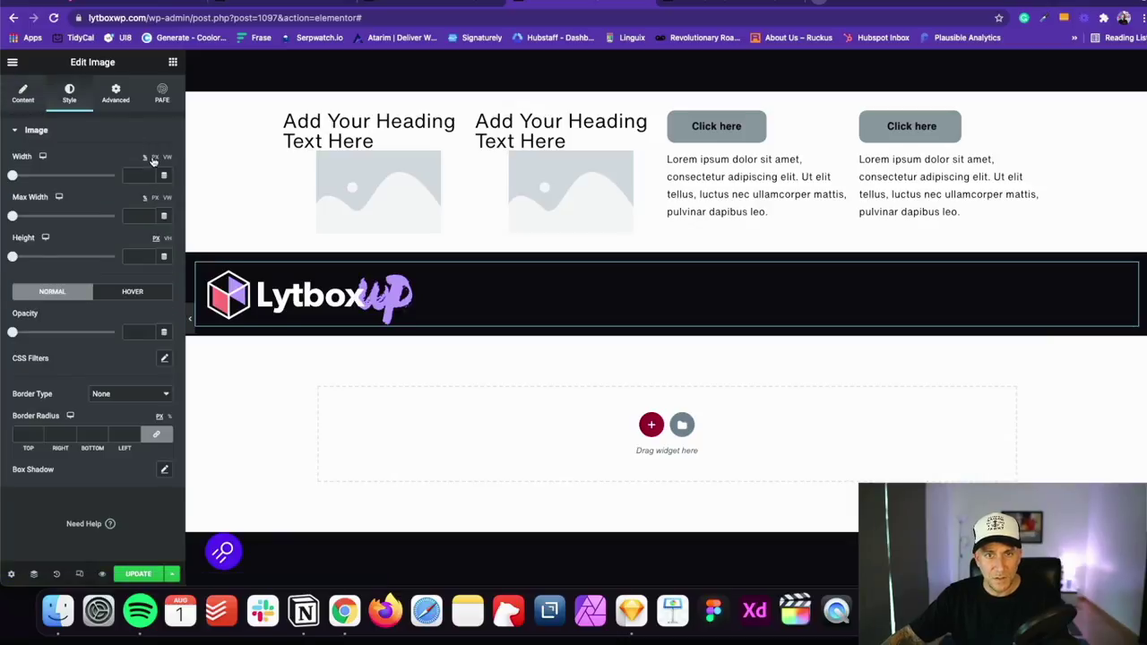
left_click(137, 173)
type("250")
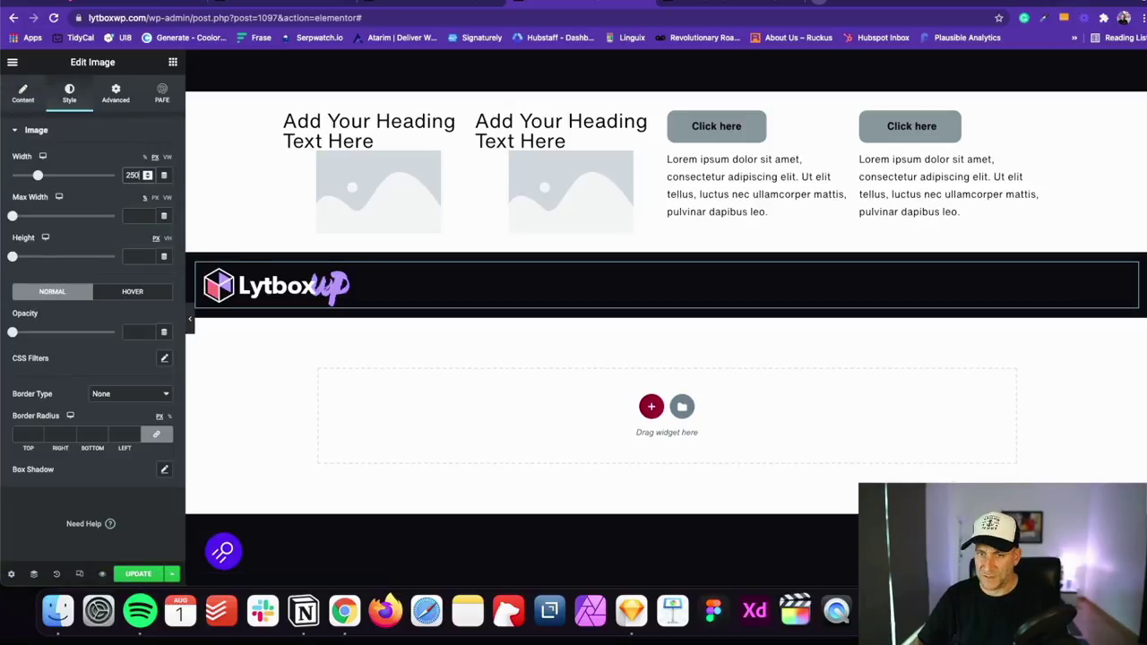
- Add an Icon List widget below the logo and set its layout to inline
left_click(174, 61)
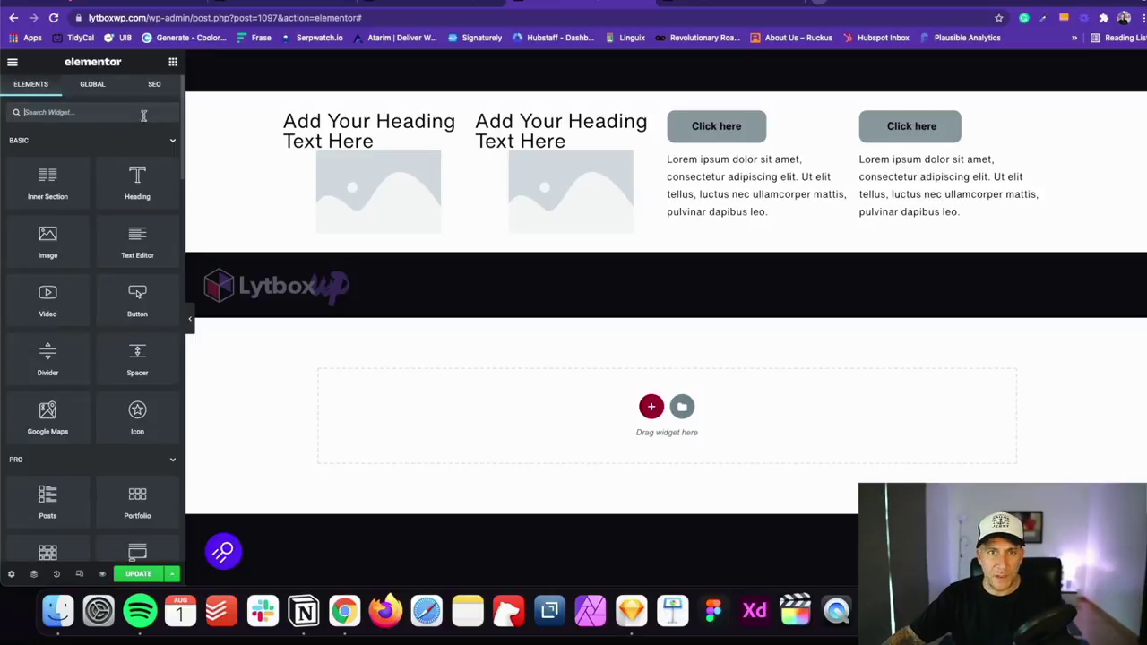
left_click(79, 112)
type("list")
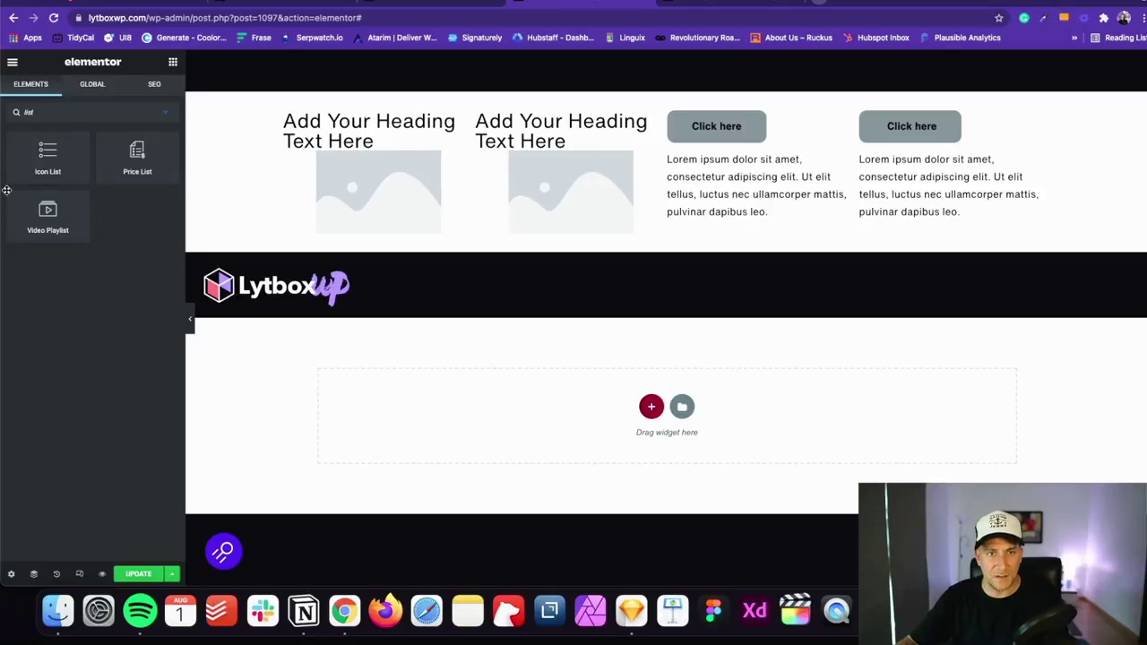
left_click_drag(51, 168, 310, 316)
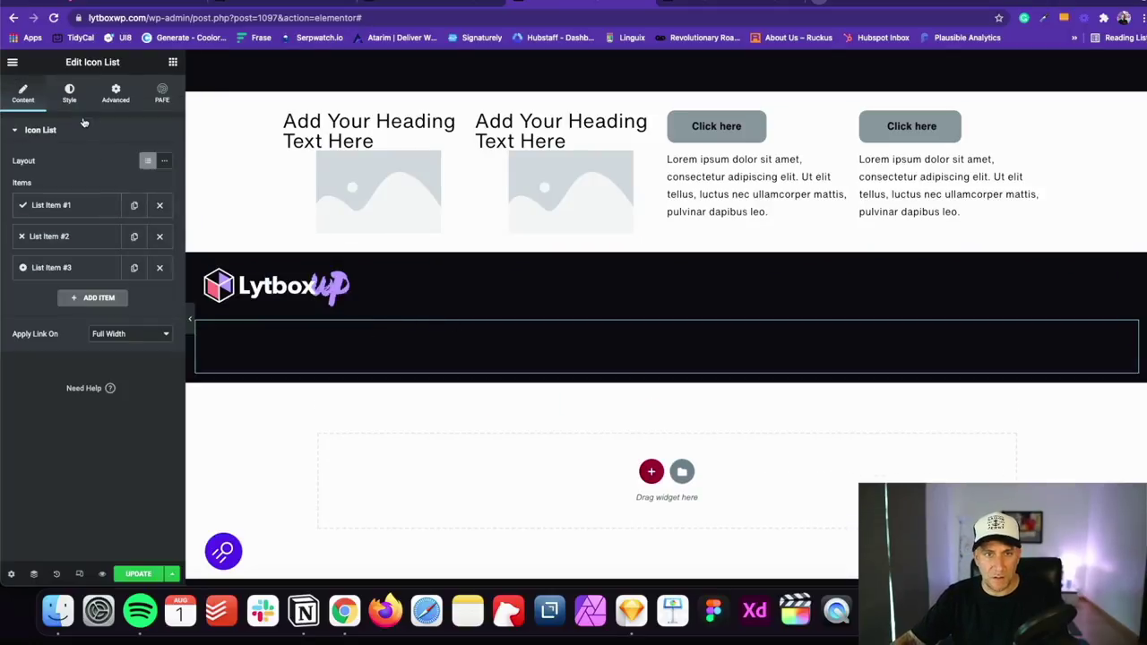
left_click(164, 162)
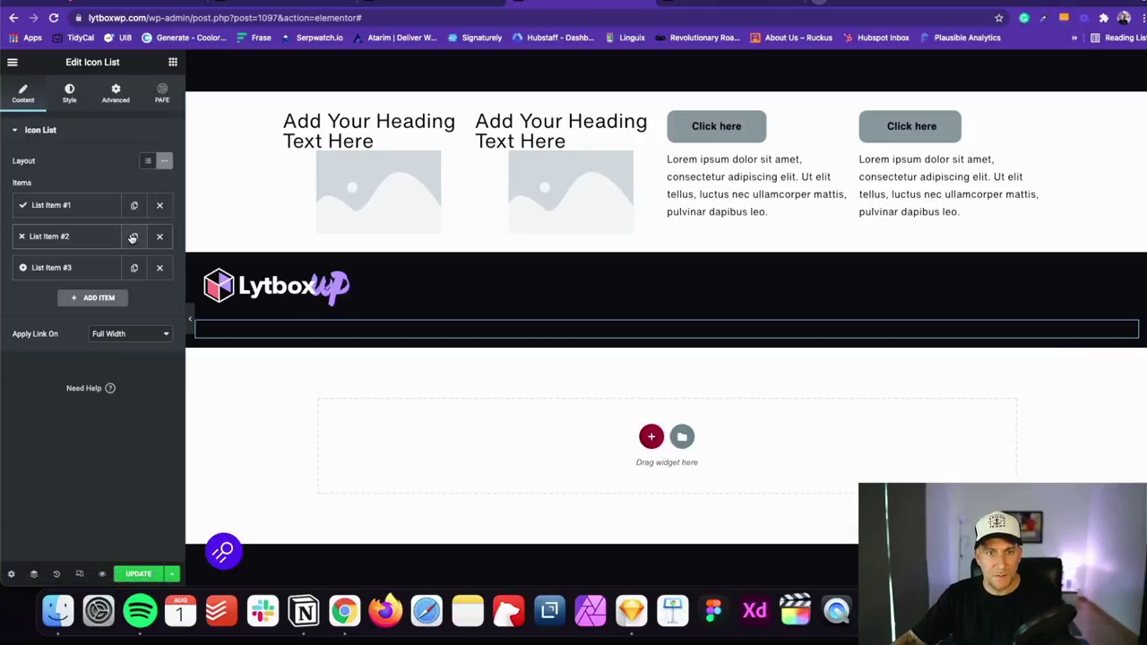
- Delete the second and third list items, and give the remaining one the text Menu Item and no icon
left_click(160, 236)
left_click(160, 235)
left_click(87, 206)
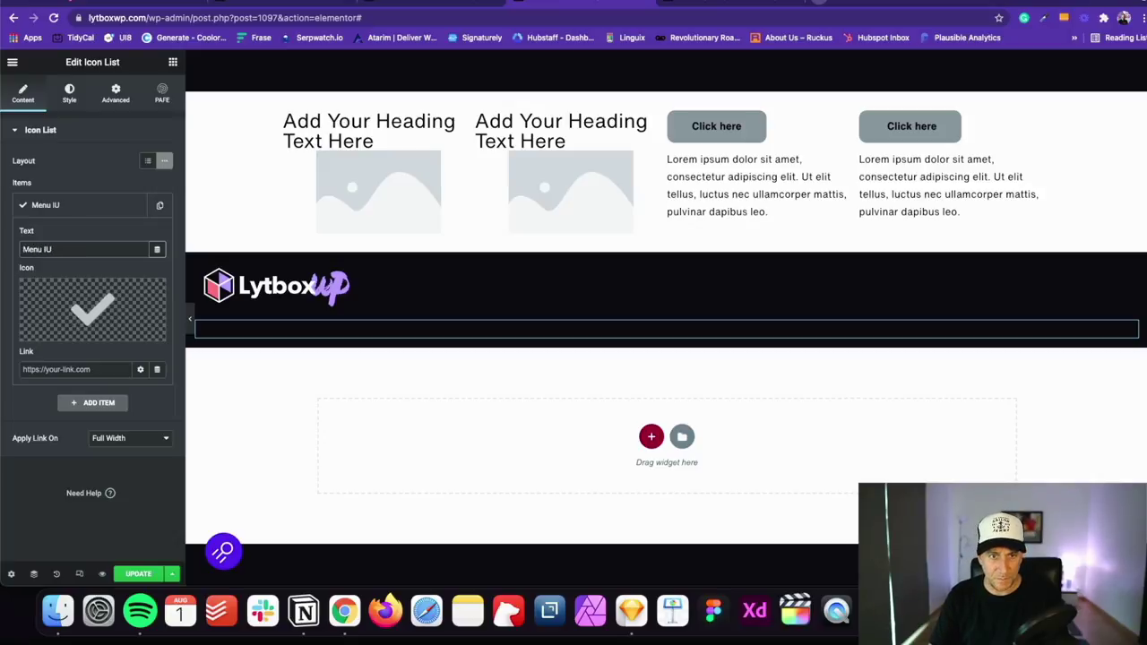
type("Menu Item")
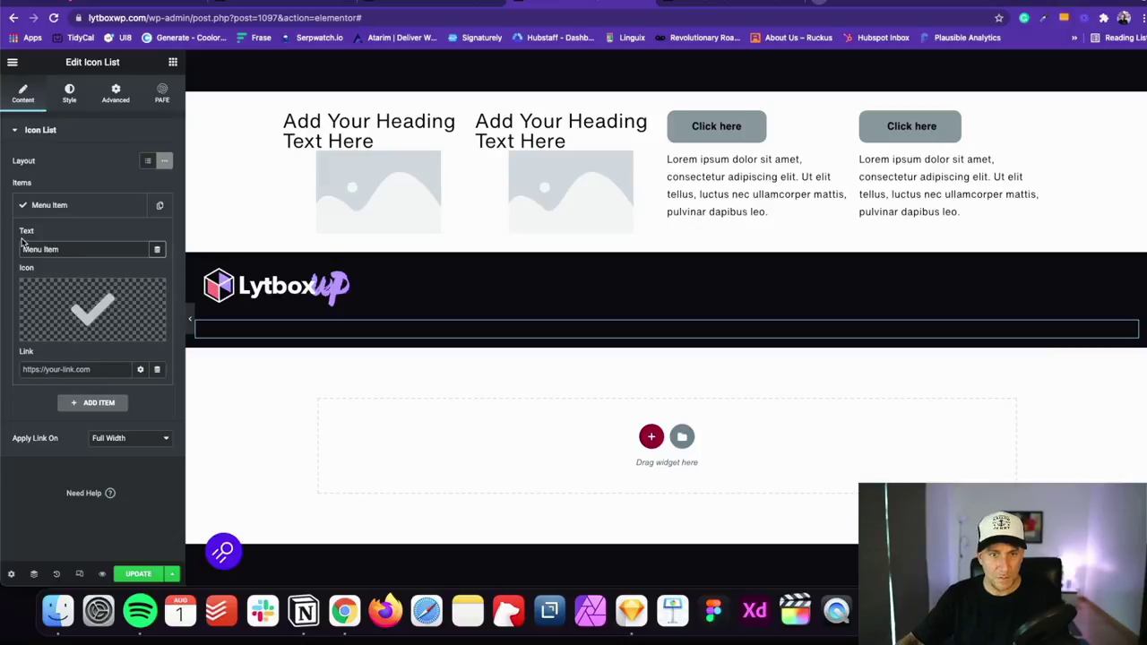
left_click(154, 292)
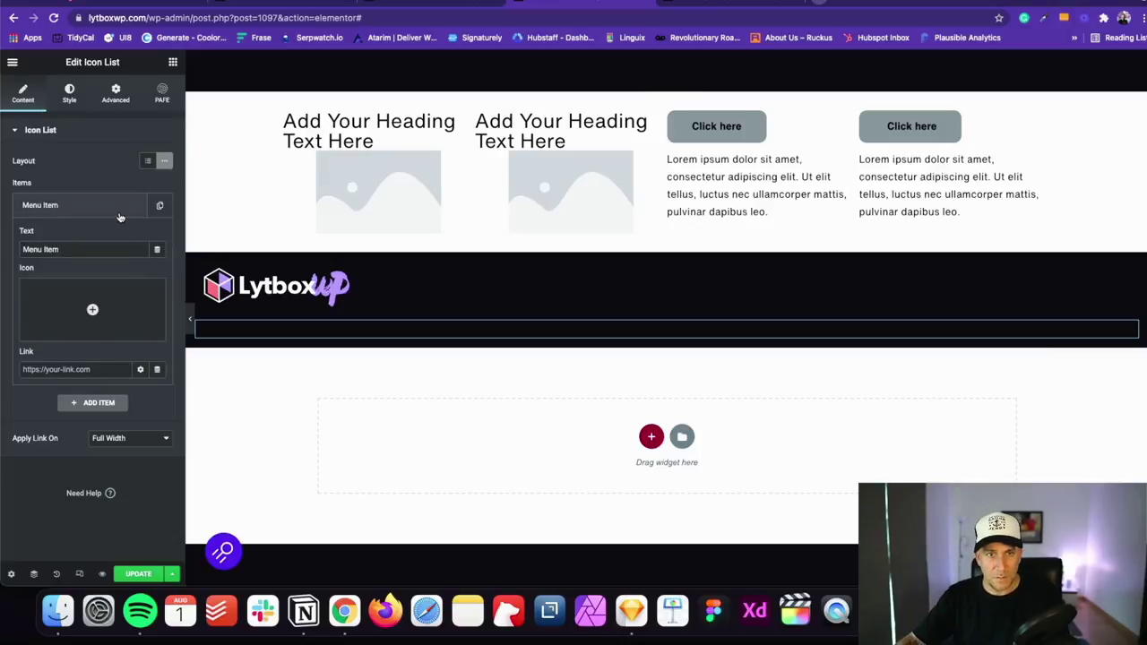
- Duplicate the Menu Item entry four times to make five list items
left_click(116, 205)
left_click(159, 205)
left_click(133, 237)
left_click(133, 237)
left_click(133, 237)
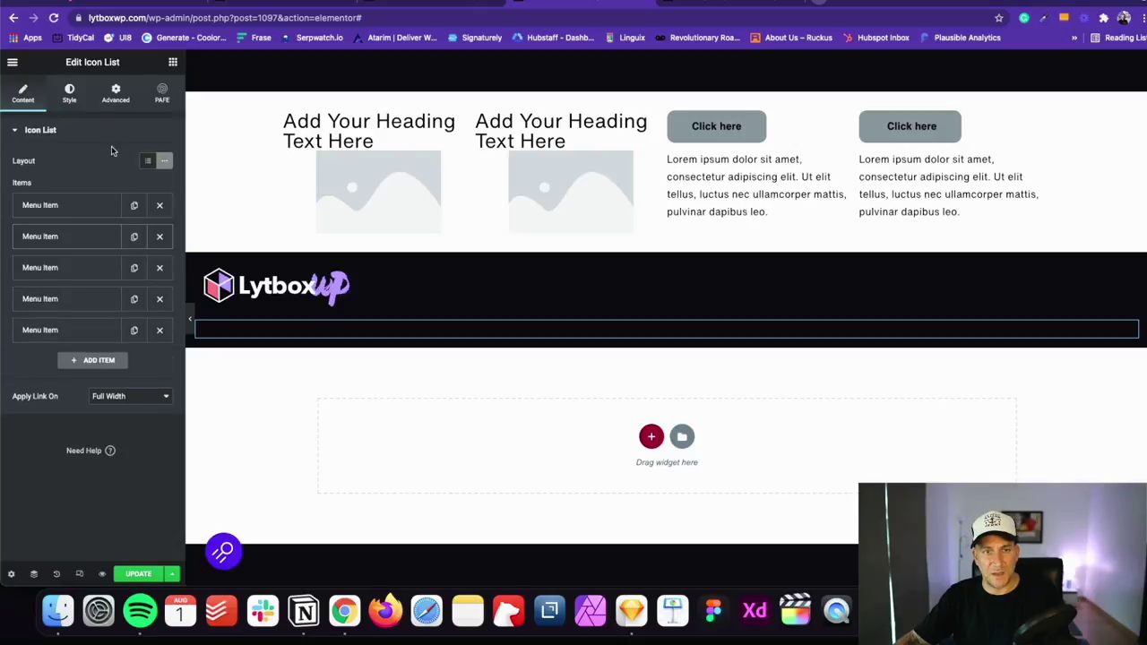
- Give the menu list's text the global color White and the Body Text global font
left_click(72, 97)
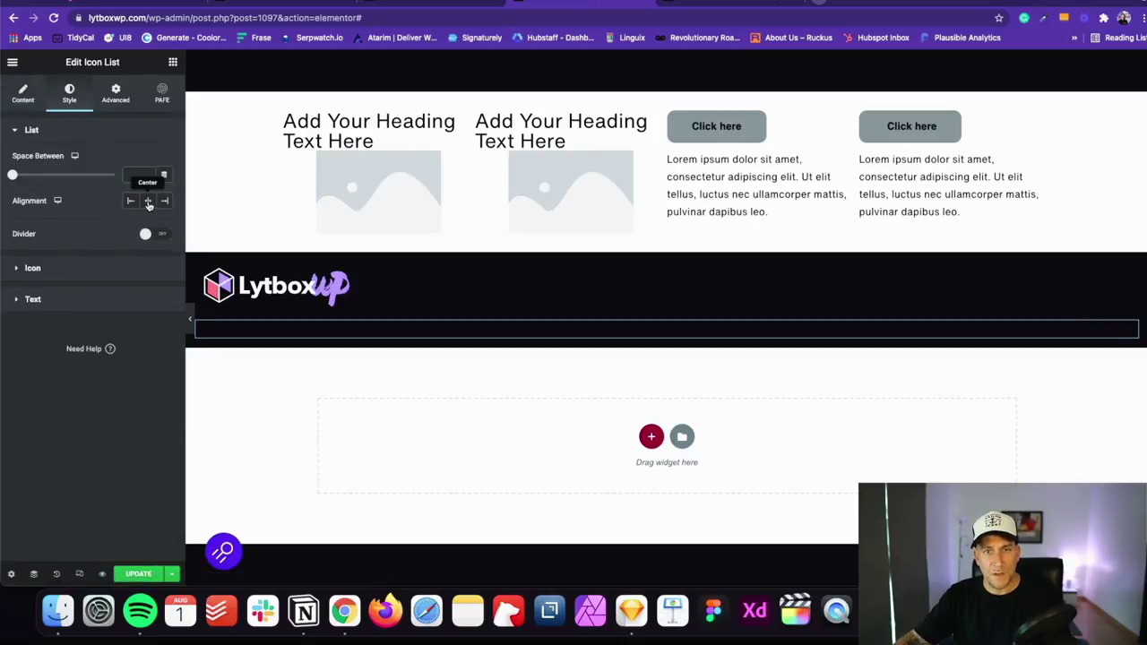
left_click(36, 298)
left_click(149, 224)
scroll(66, 394, "down", 3)
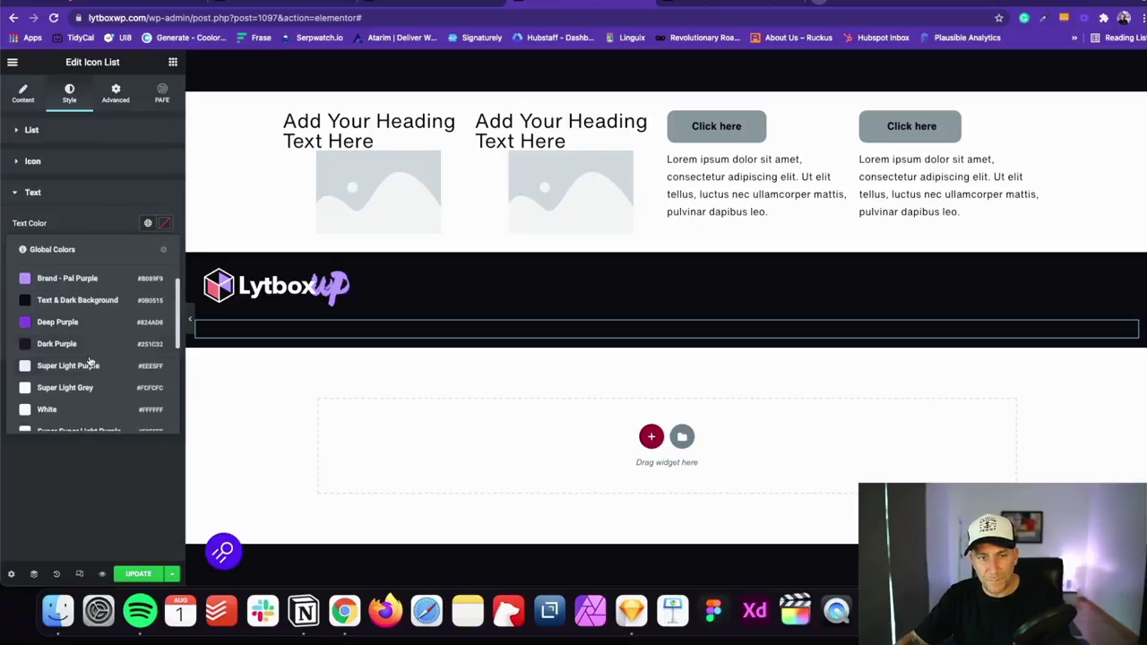
left_click(66, 401)
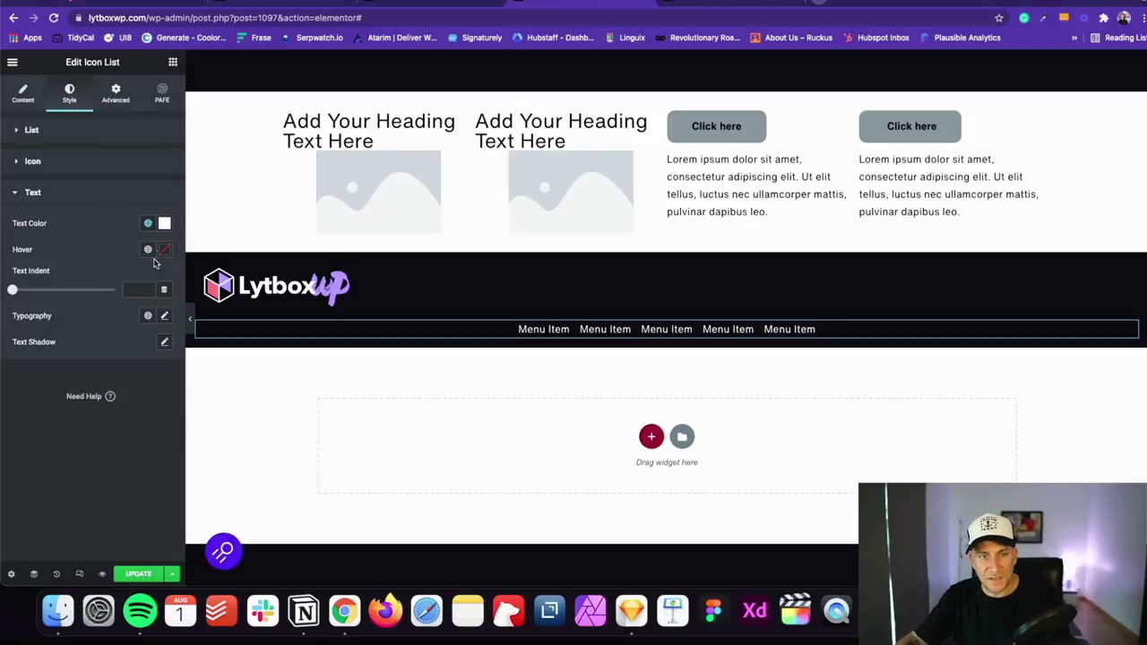
left_click(147, 316)
scroll(81, 421, "down", 5)
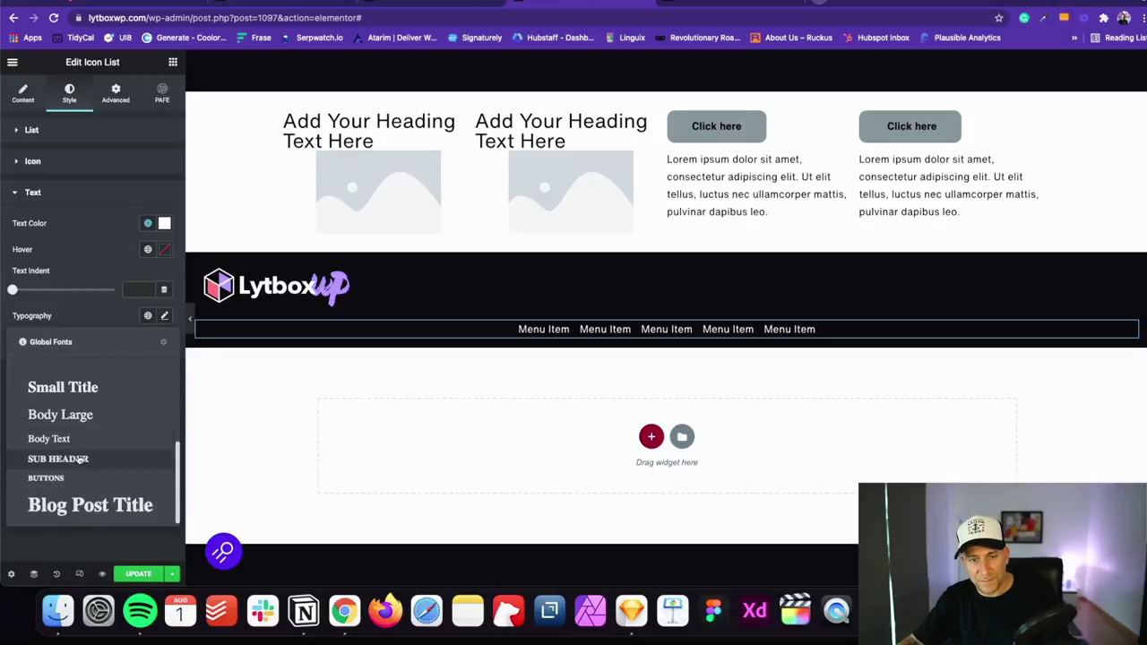
left_click(86, 437)
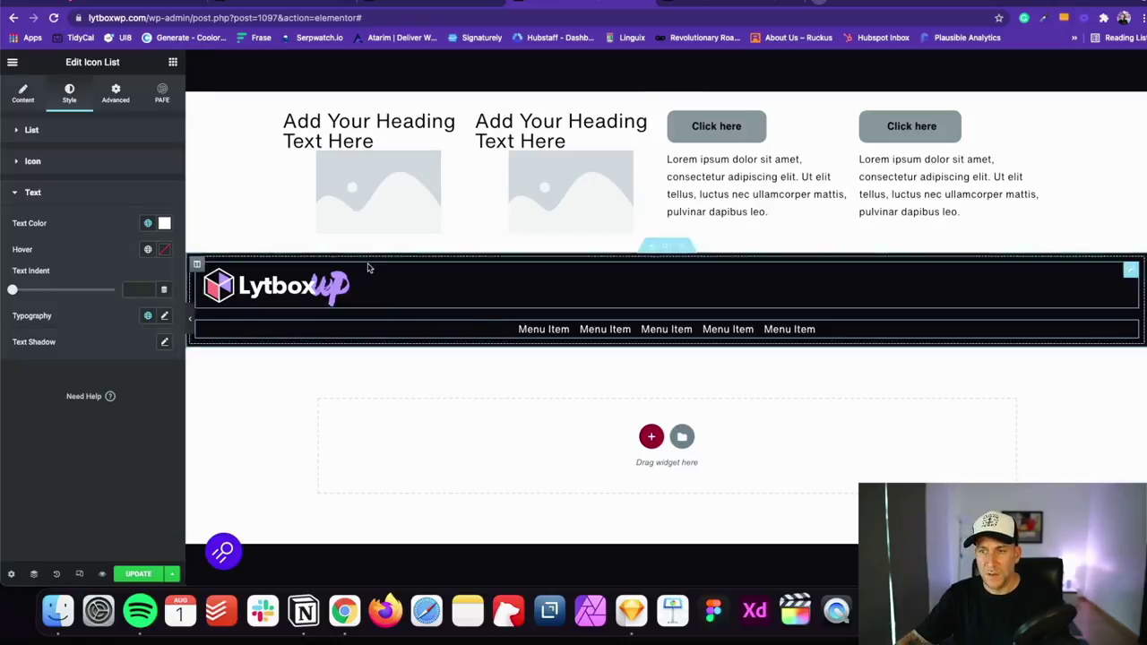
- Add a Button widget below the menu list in the header column
left_click(172, 62)
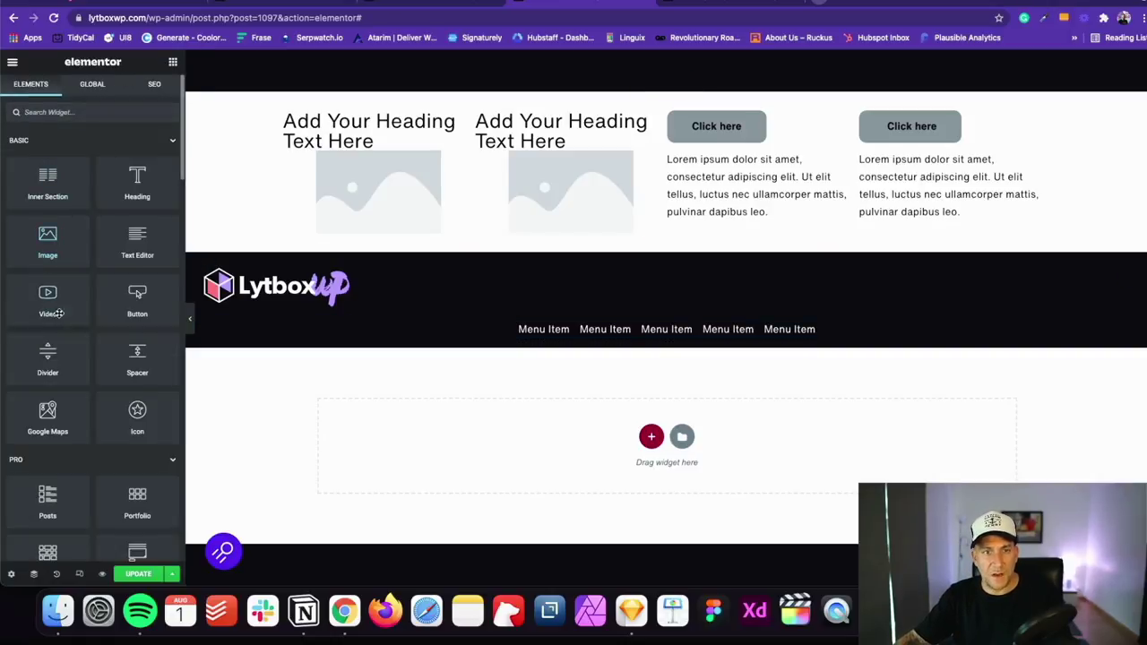
left_click_drag(133, 305, 582, 339)
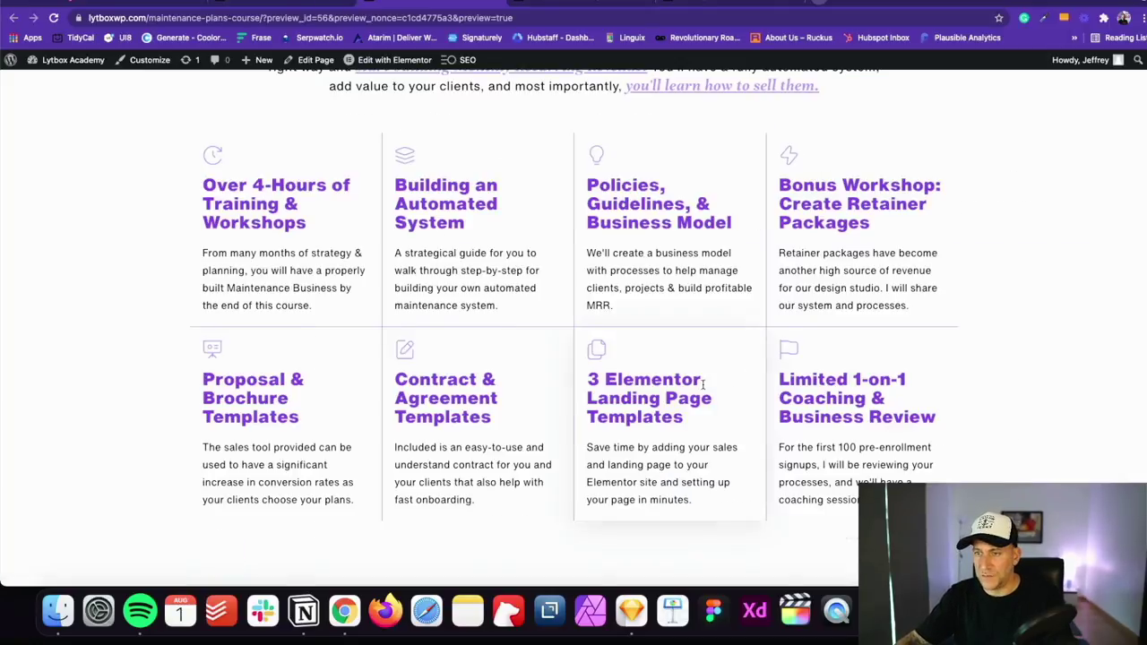
- Copy the Enroll Now button from the maintenance plans course page's editor and return to the header page
scroll(703, 383, "up", 10)
scroll(702, 383, "down", 10)
scroll(700, 386, "up", 4)
scroll(700, 386, "up", 2)
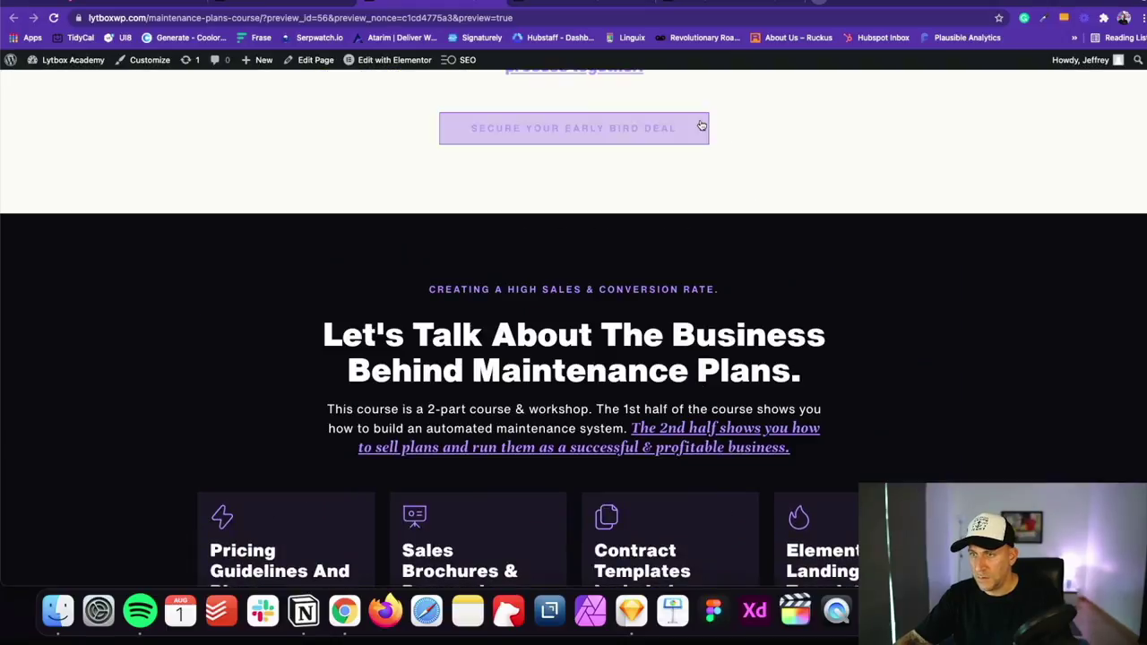
left_click(300, 3)
scroll(717, 313, "down", 3)
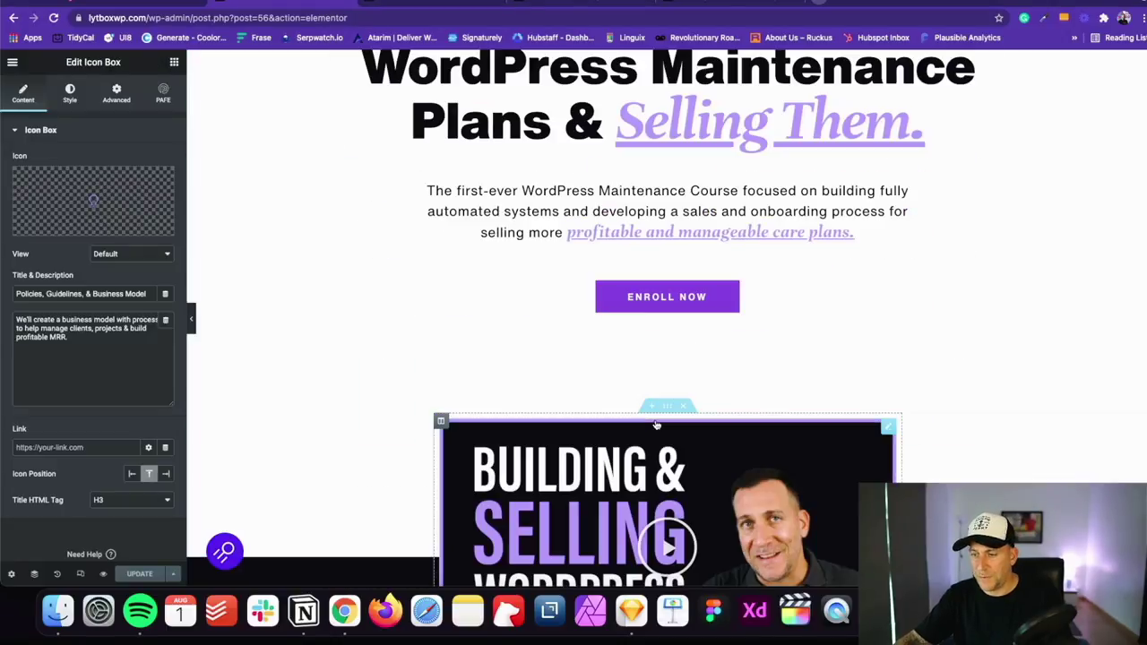
right_click(980, 289)
left_click(1009, 340)
left_click(568, 5)
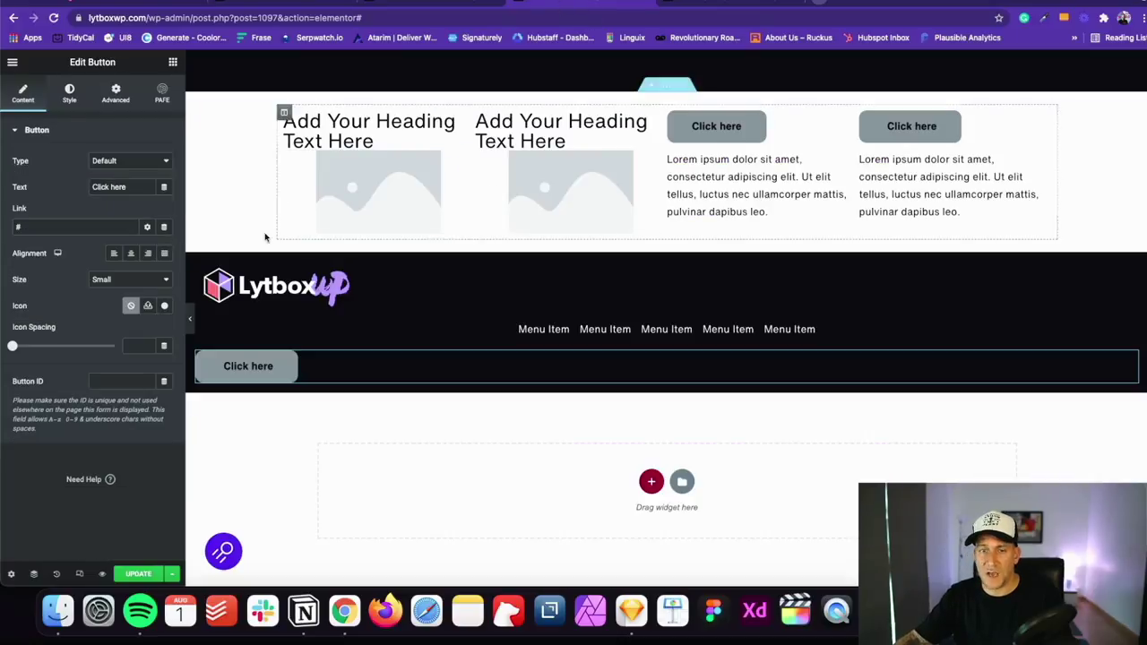
- Paste the copied style onto the new header button and right-align the button
right_click(1127, 360)
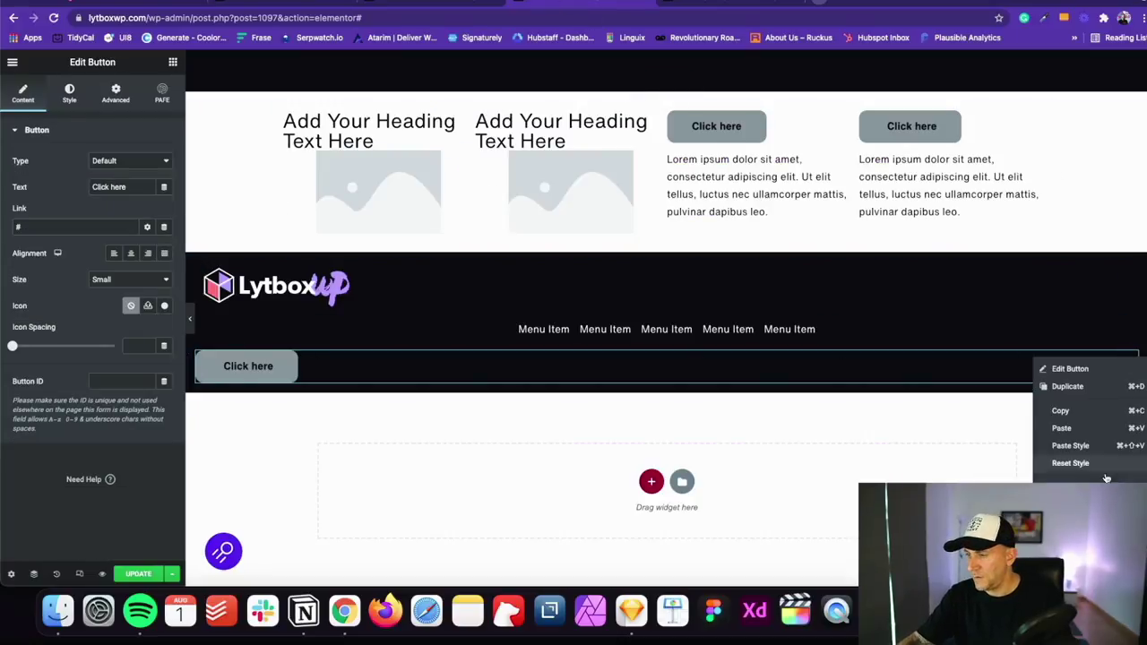
left_click(1085, 446)
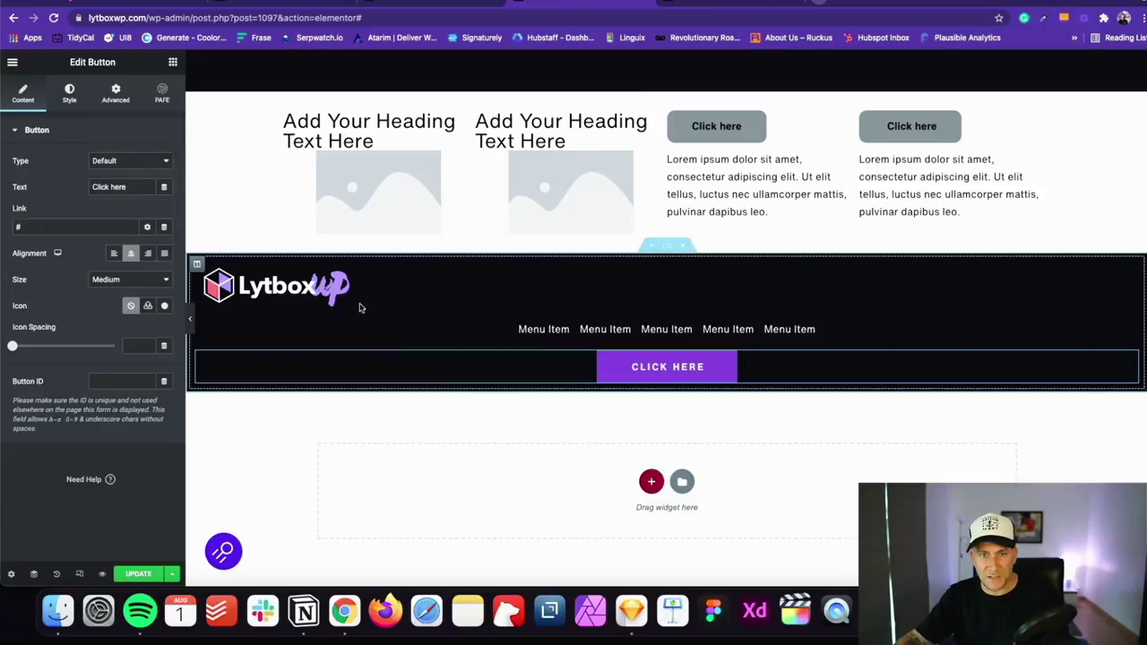
left_click(148, 252)
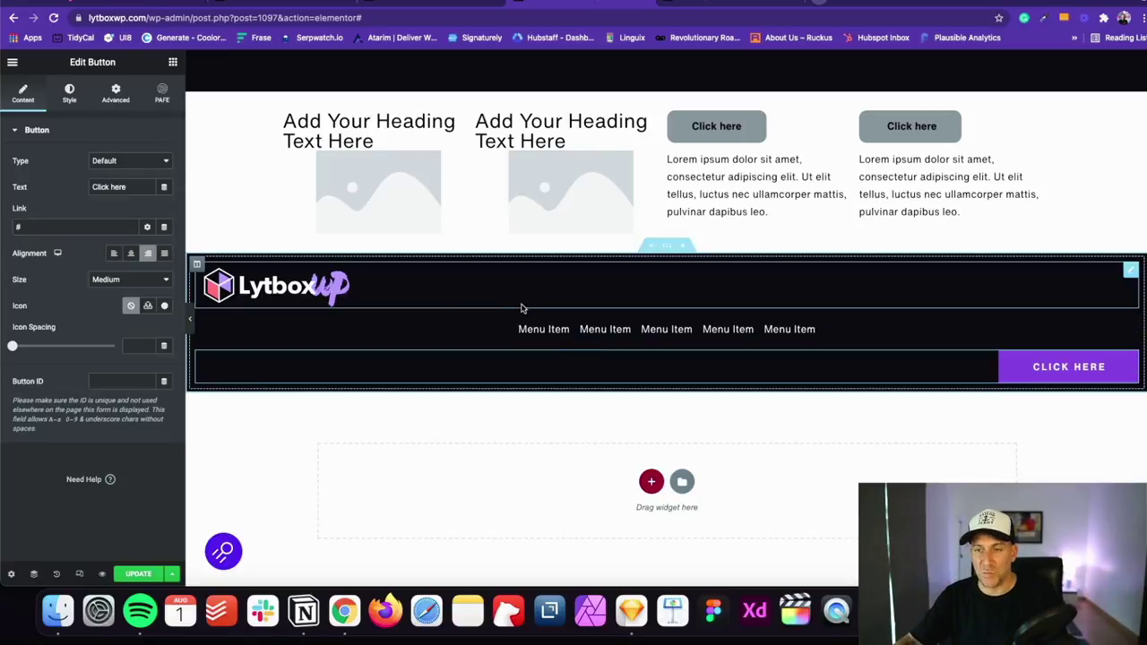
- Set the logo image's positioning width to Inline (auto)
left_click(999, 301)
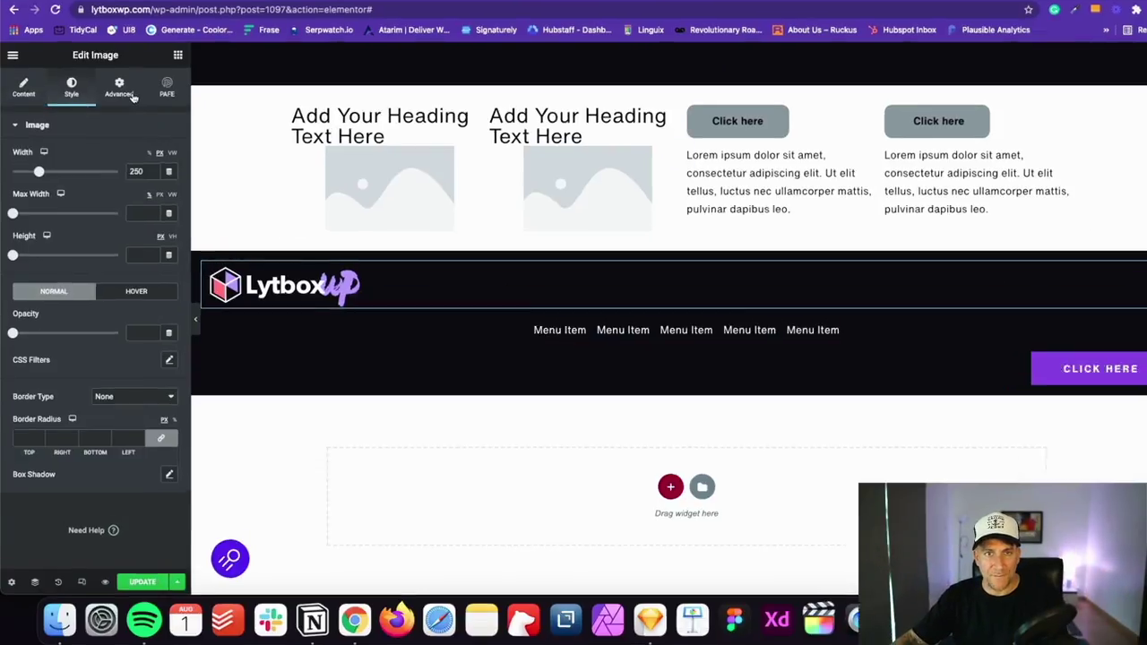
left_click(130, 93)
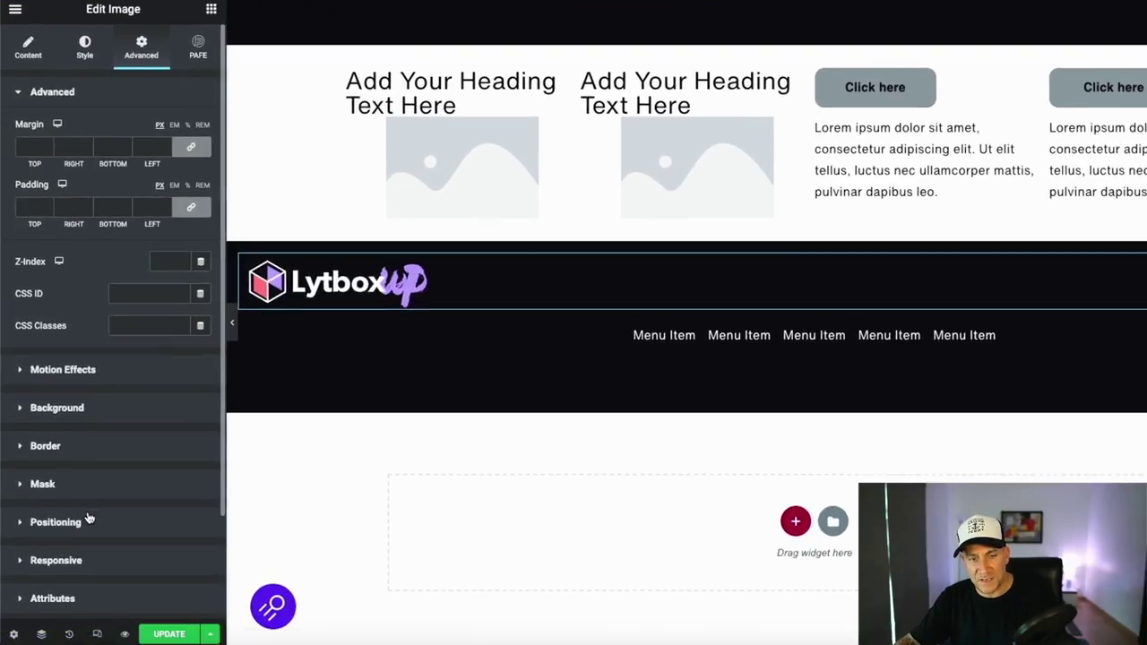
left_click(56, 522)
left_click(130, 322)
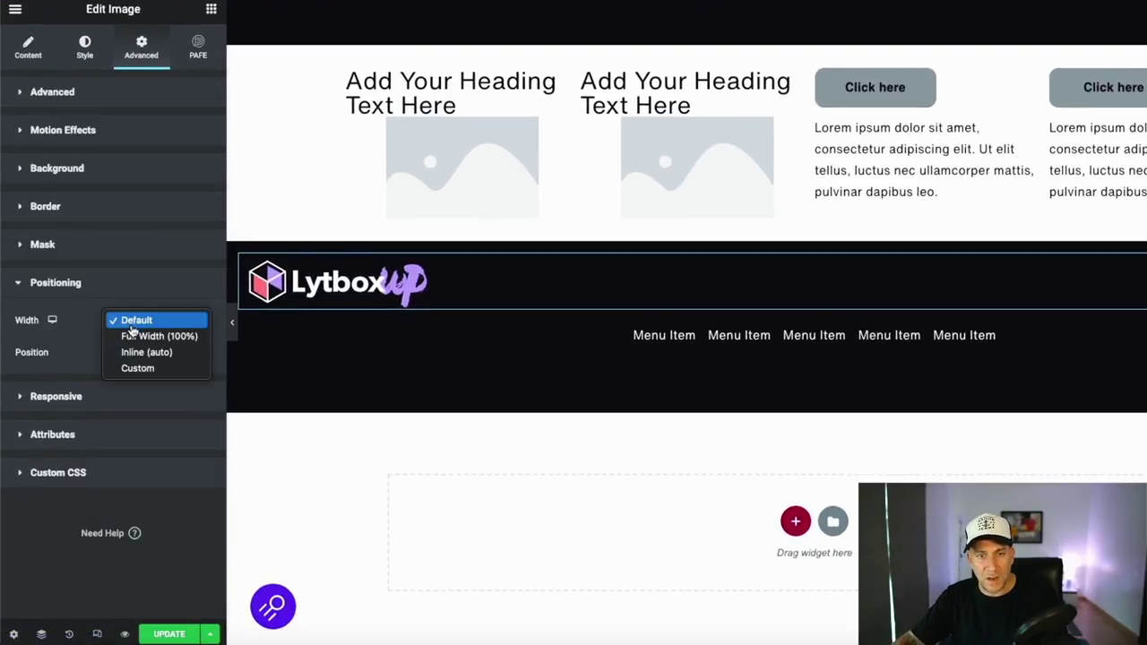
left_click(133, 352)
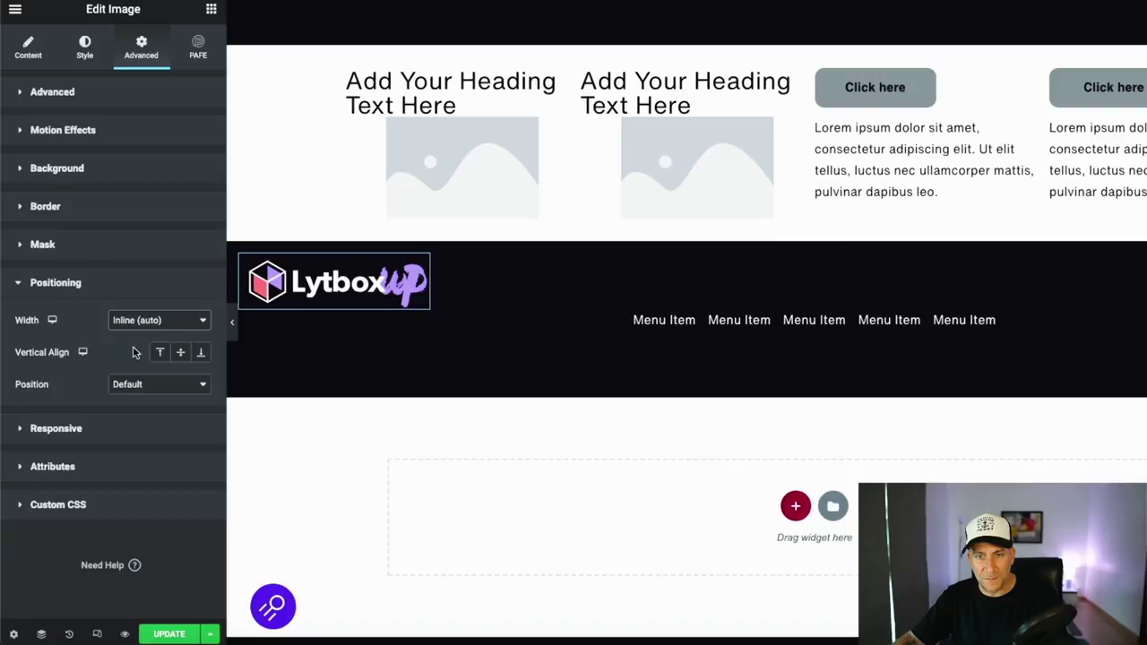
right_click(425, 267)
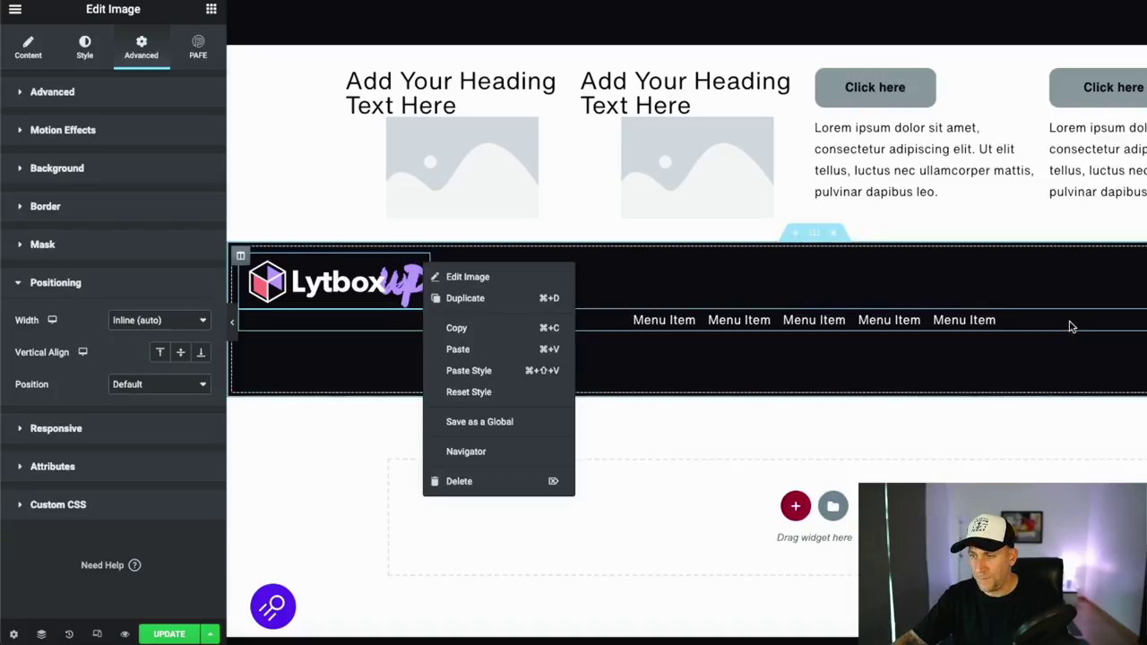
- Set the menu icon list's positioning width to Inline (auto)
left_click(1004, 318)
left_click(143, 52)
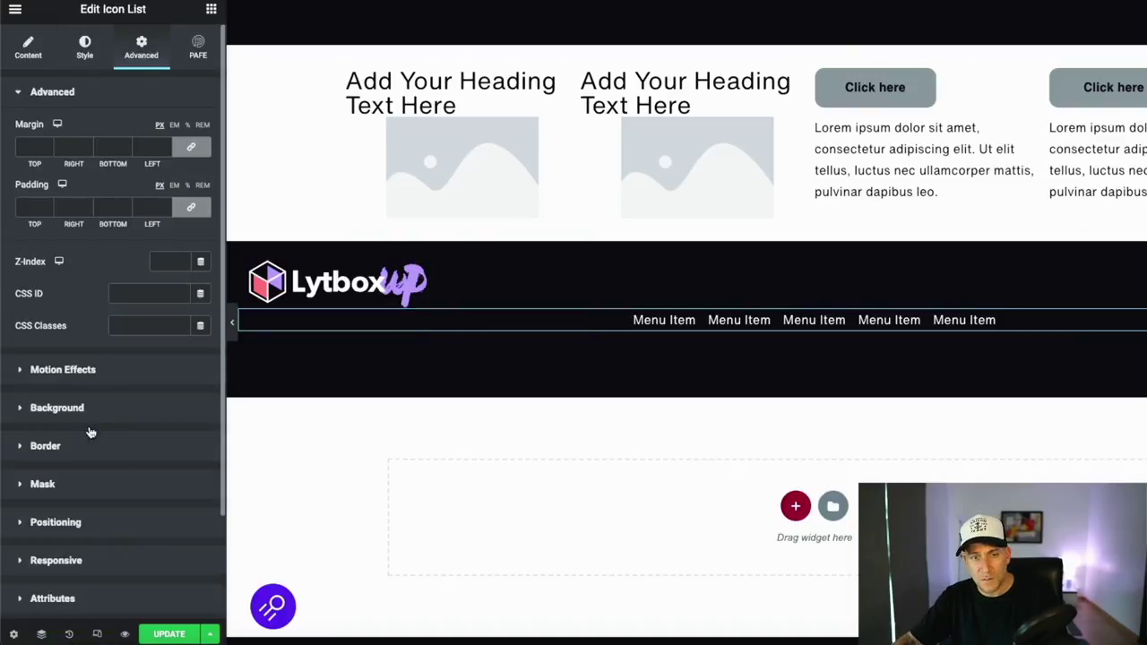
left_click(55, 522)
left_click(139, 320)
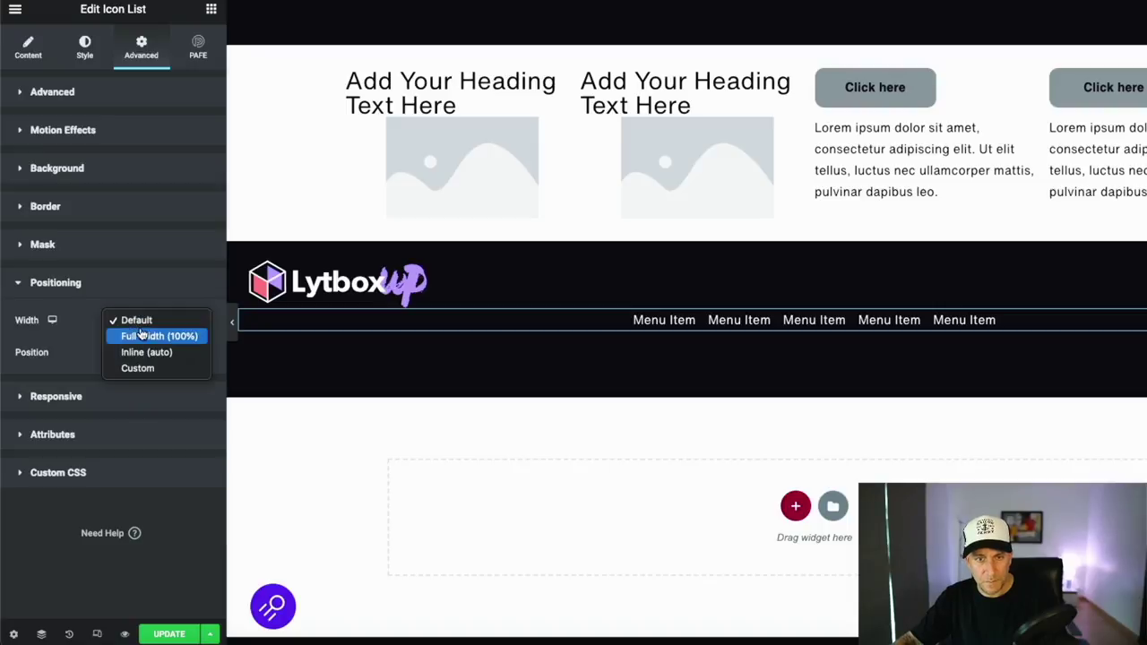
left_click(136, 351)
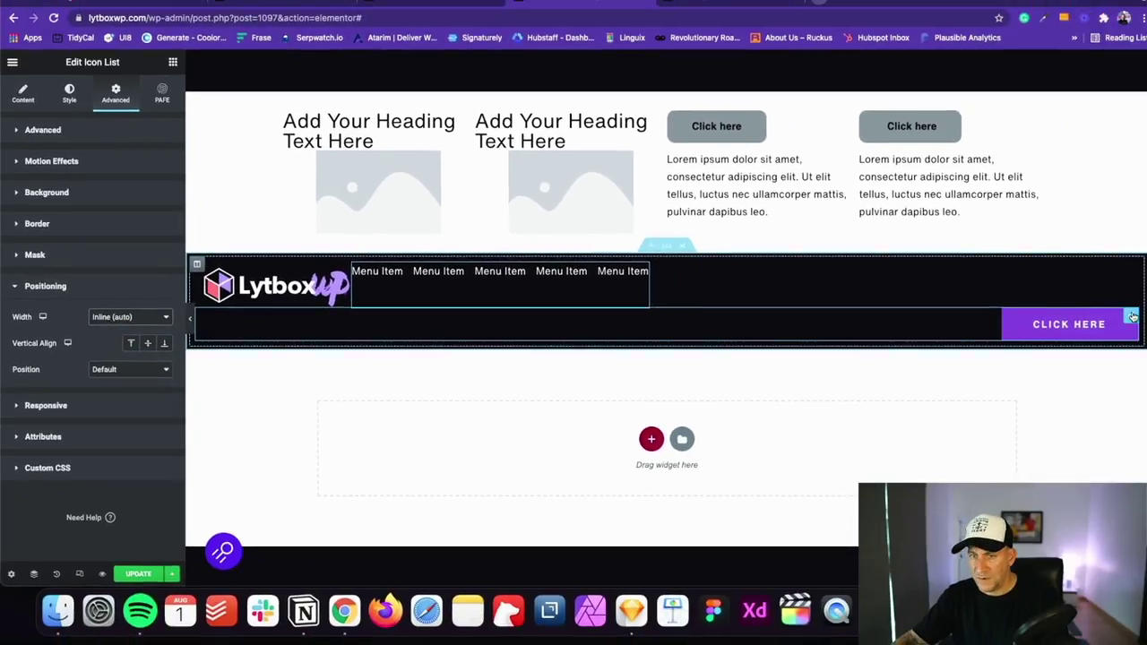
- Set the purple header button's positioning width to Inline (auto)
left_click(114, 91)
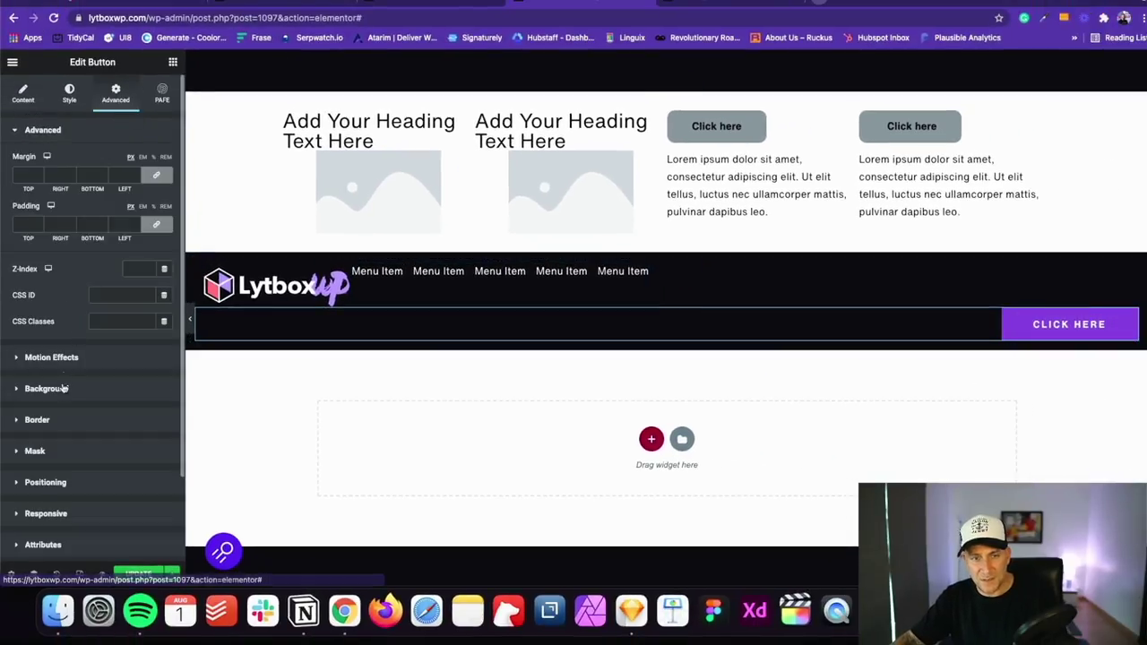
left_click(68, 479)
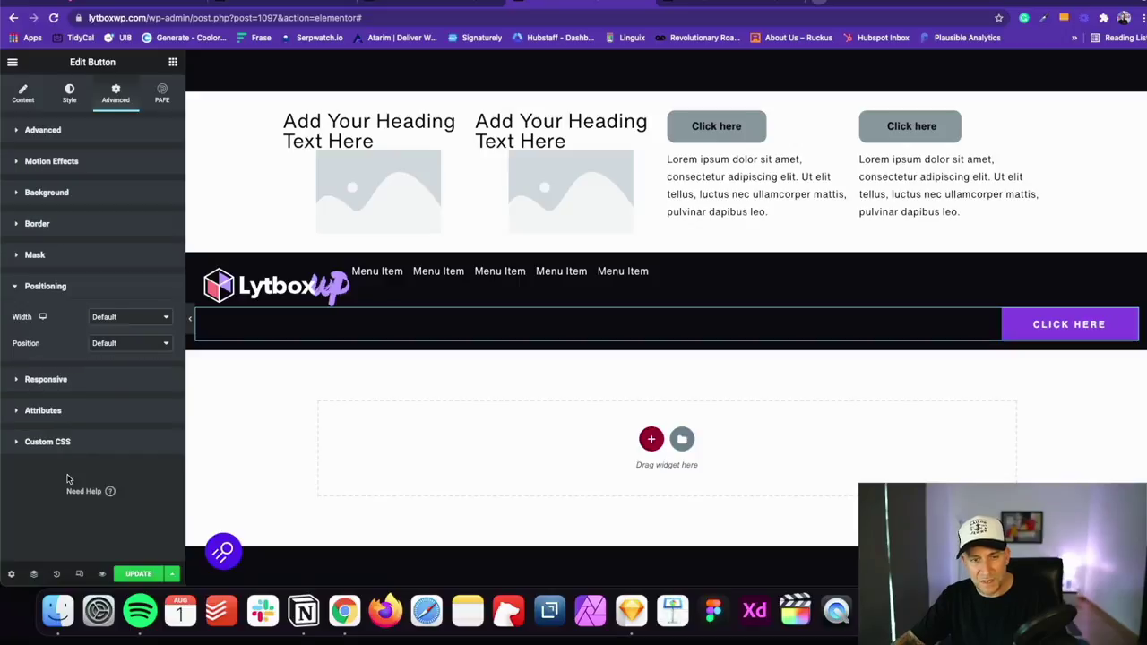
left_click(106, 315)
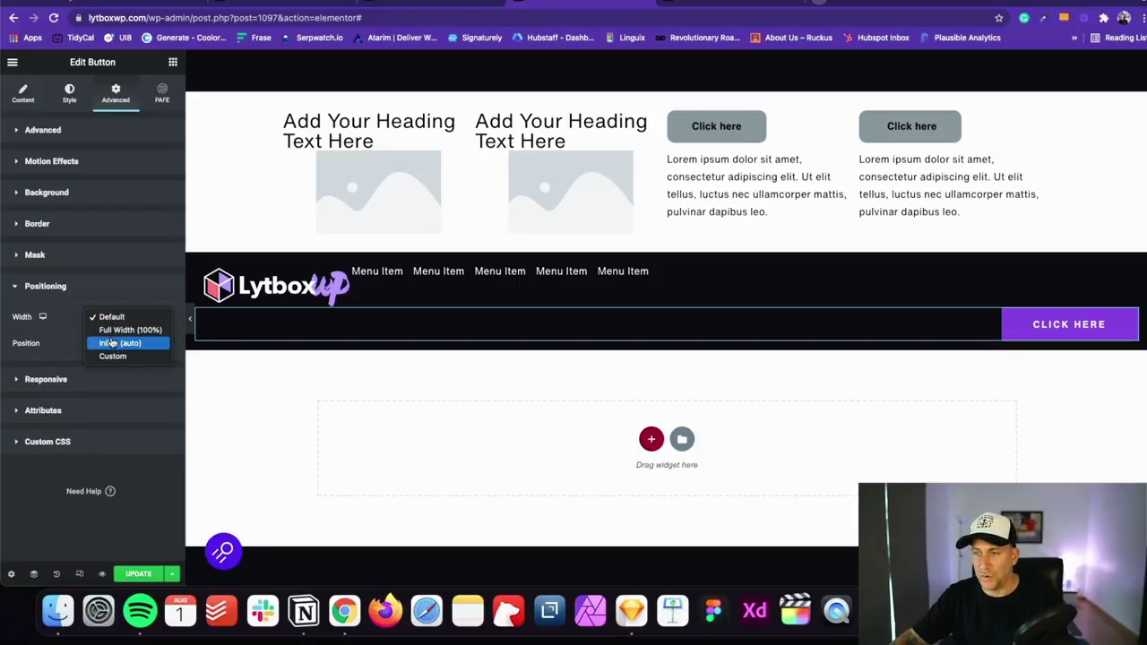
left_click(115, 340)
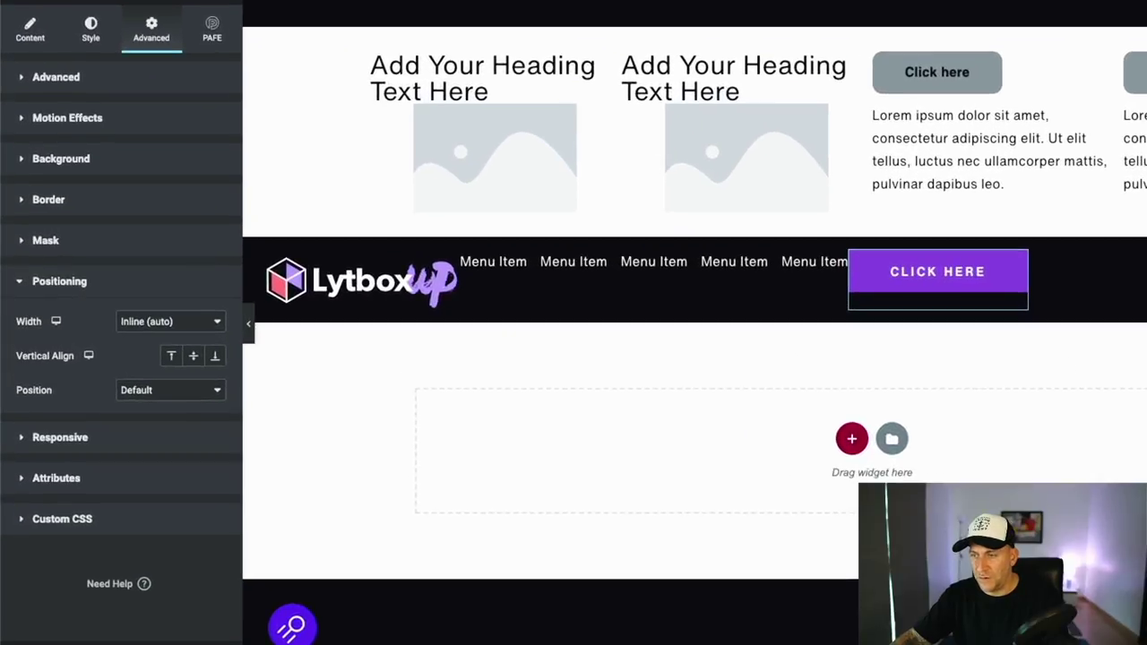
left_click(1060, 256)
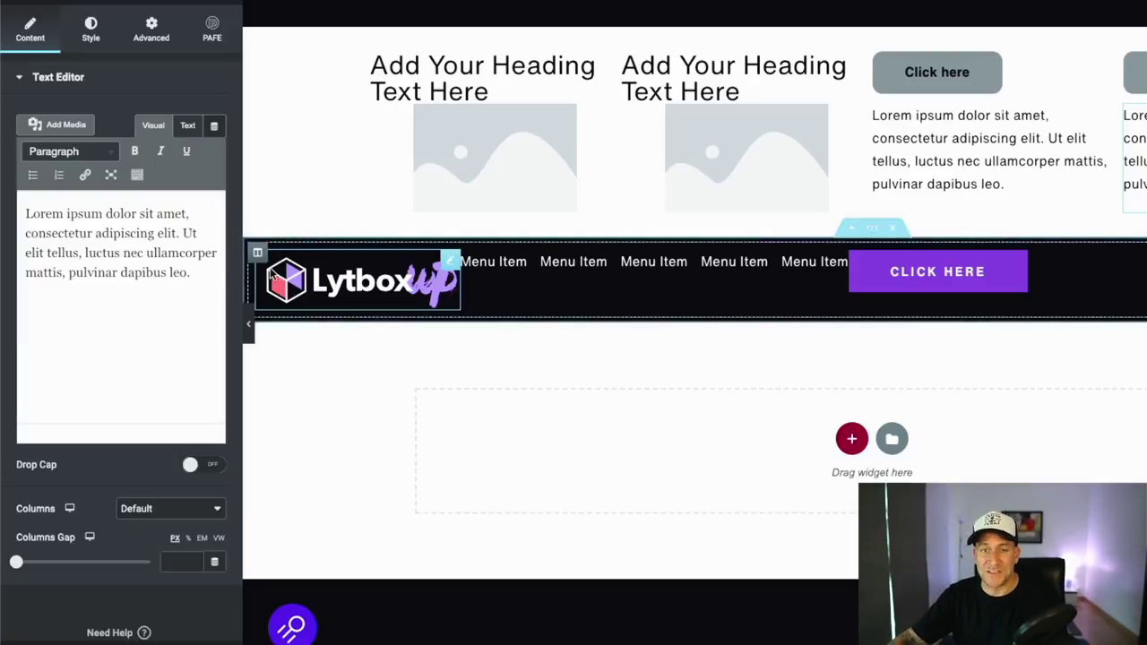
- Try Top as the header column's vertical alignment, and set it to Middle
left_click(257, 254)
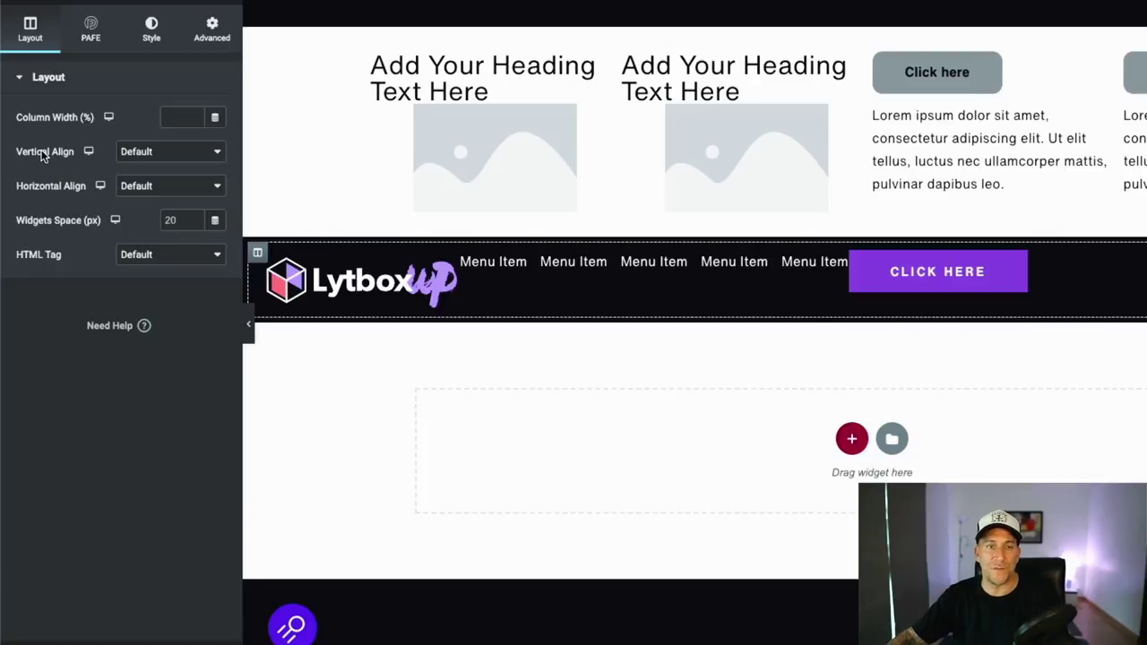
left_click(135, 154)
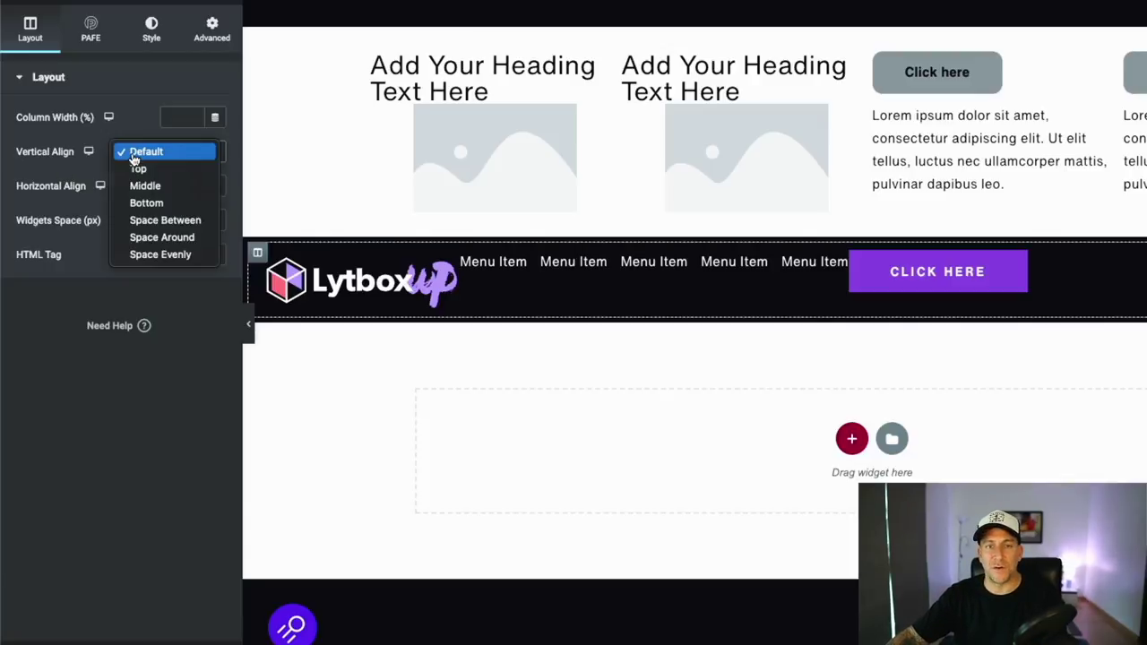
left_click(140, 169)
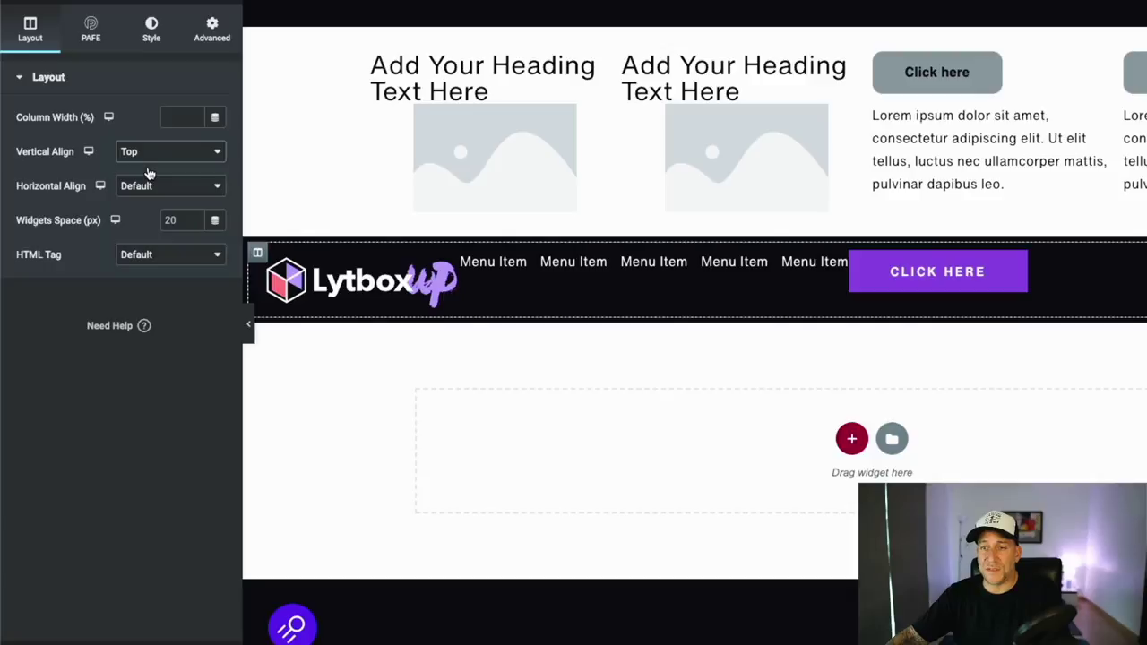
left_click(152, 156)
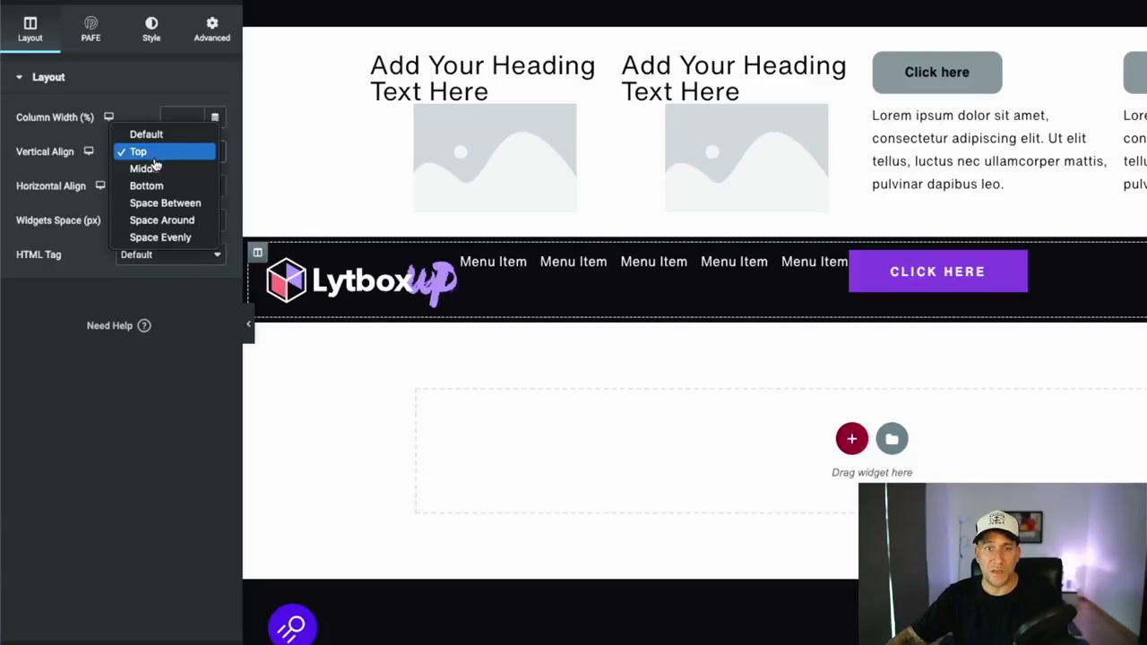
left_click(143, 168)
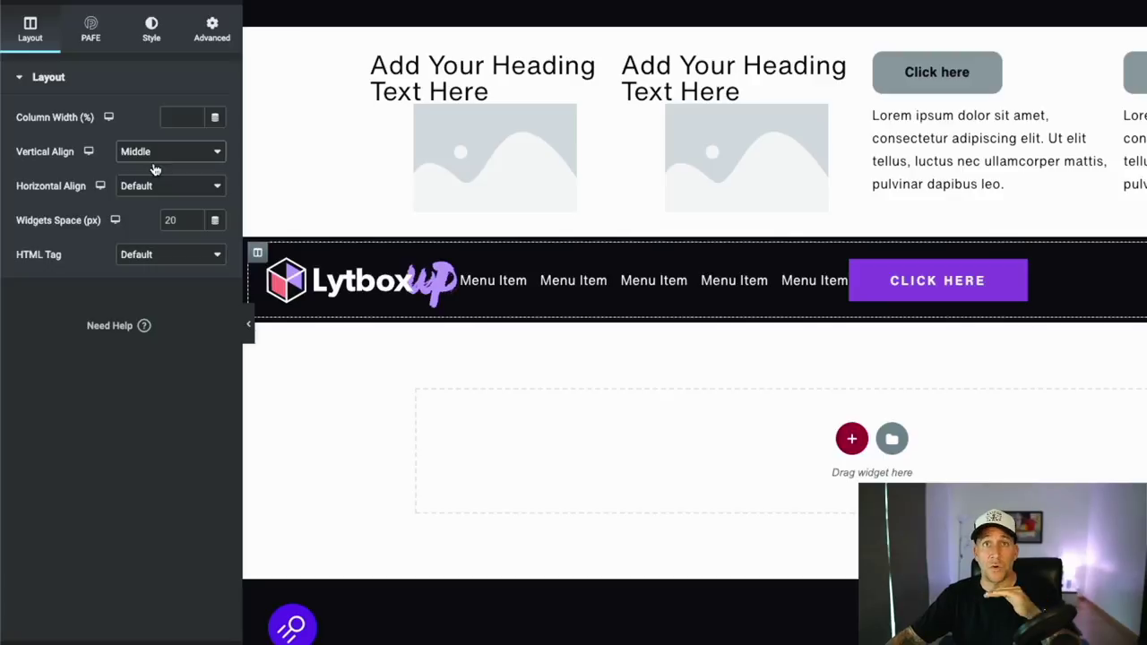
- Try the Bottom, Space Between, Space Around and Space Evenly vertical alignments on the header column, and return it to Middle
left_click(155, 169)
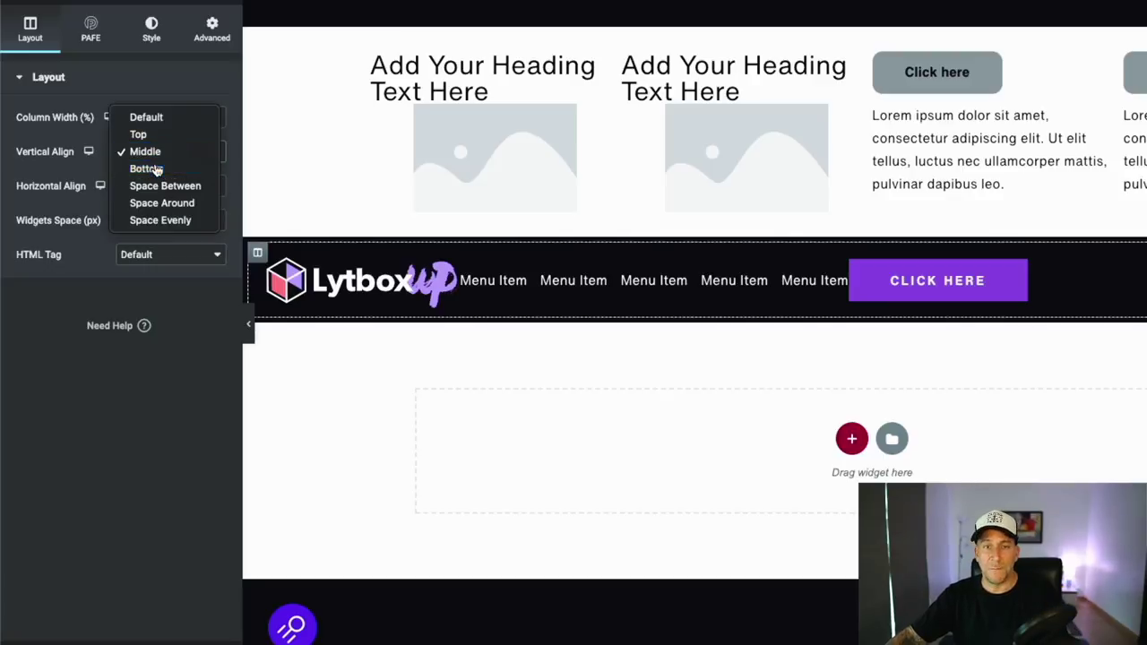
left_click(146, 168)
left_click(161, 158)
left_click(167, 168)
left_click(170, 149)
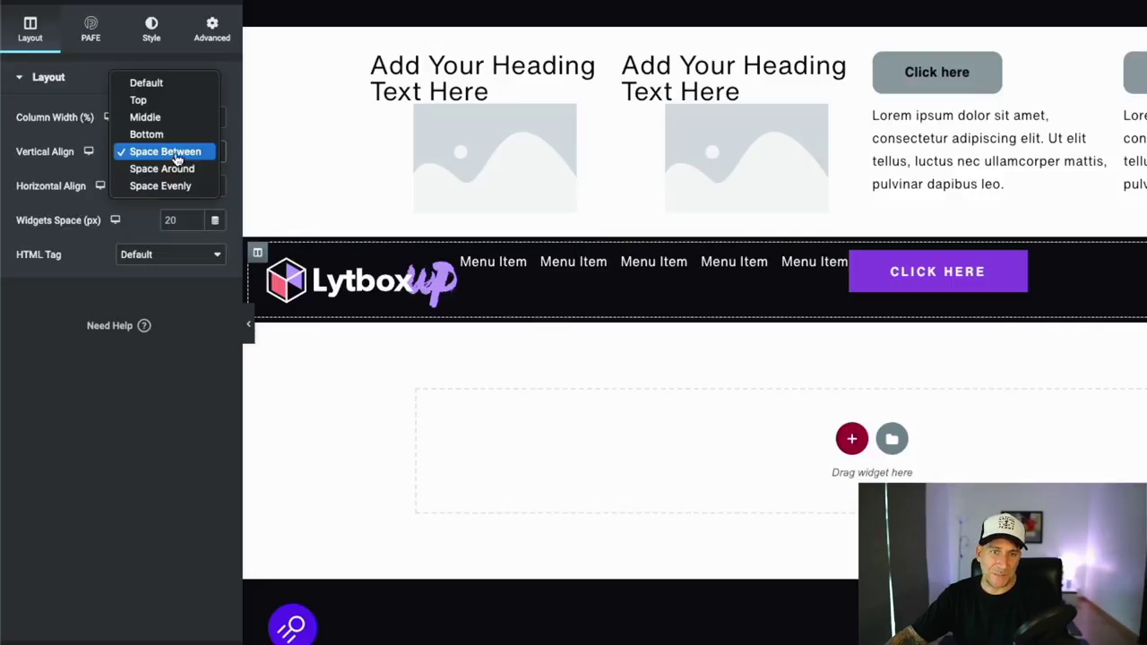
left_click(170, 169)
left_click(183, 158)
left_click(182, 170)
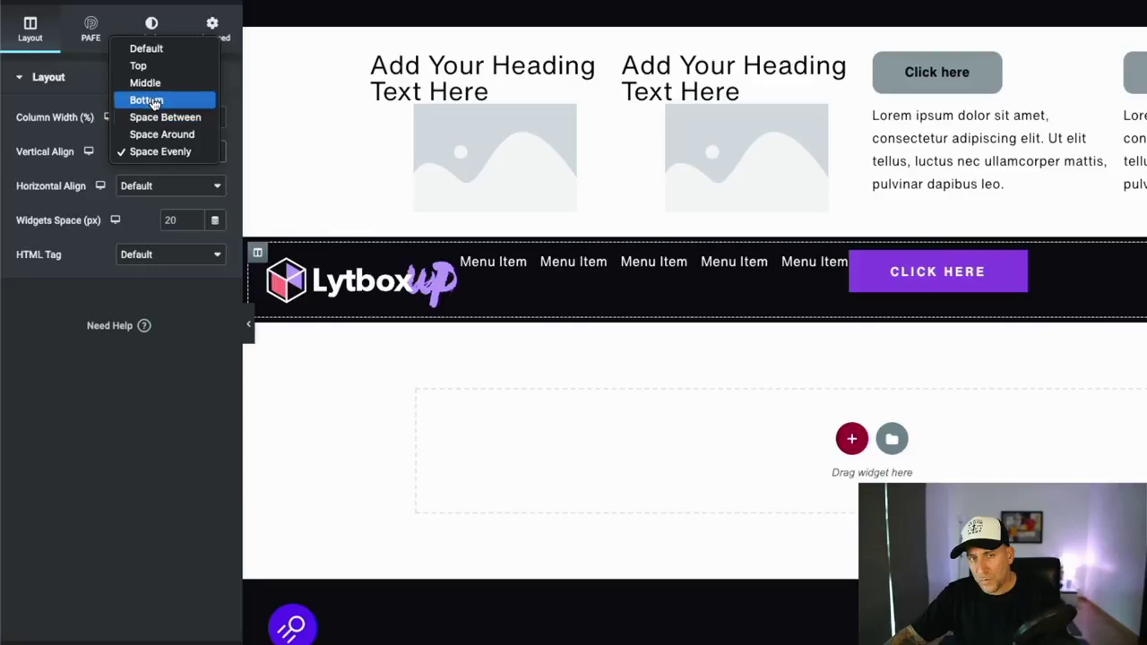
left_click(145, 99)
left_click(173, 152)
left_click(148, 134)
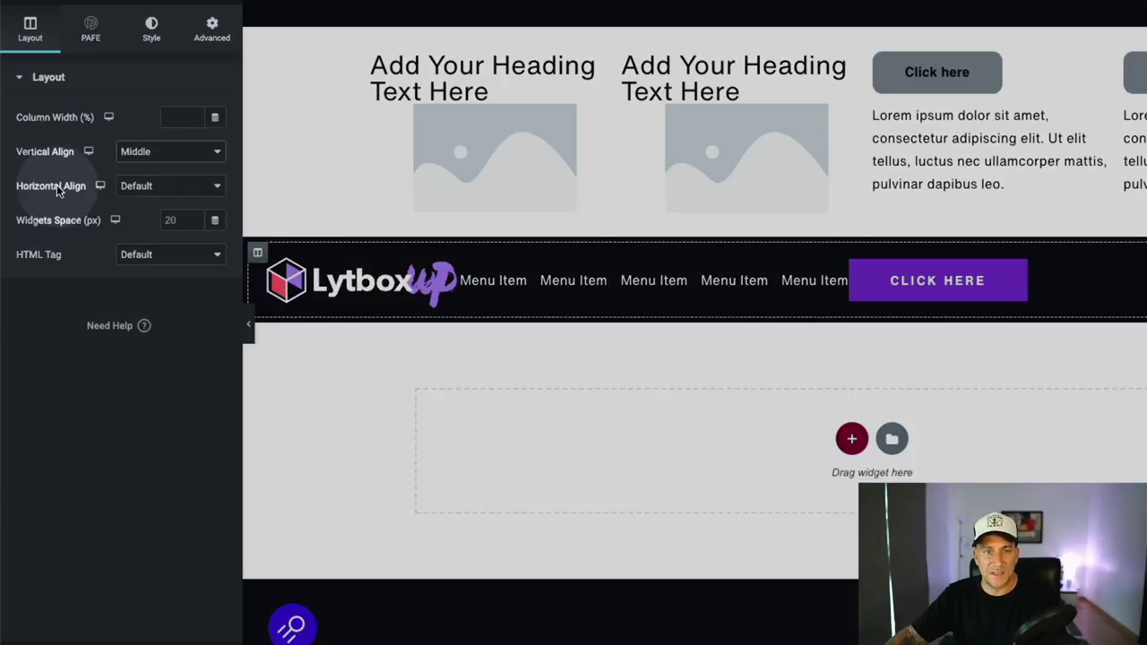
- Try the Start, Center and End horizontal alignments on the header column
left_click(143, 186)
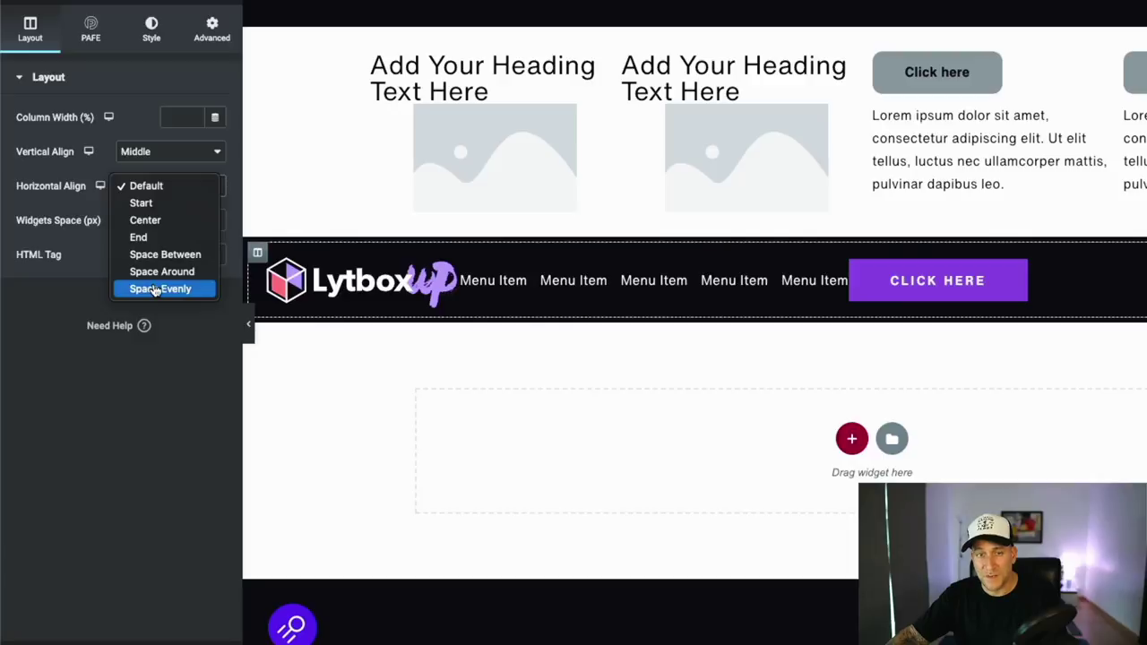
left_click(150, 207)
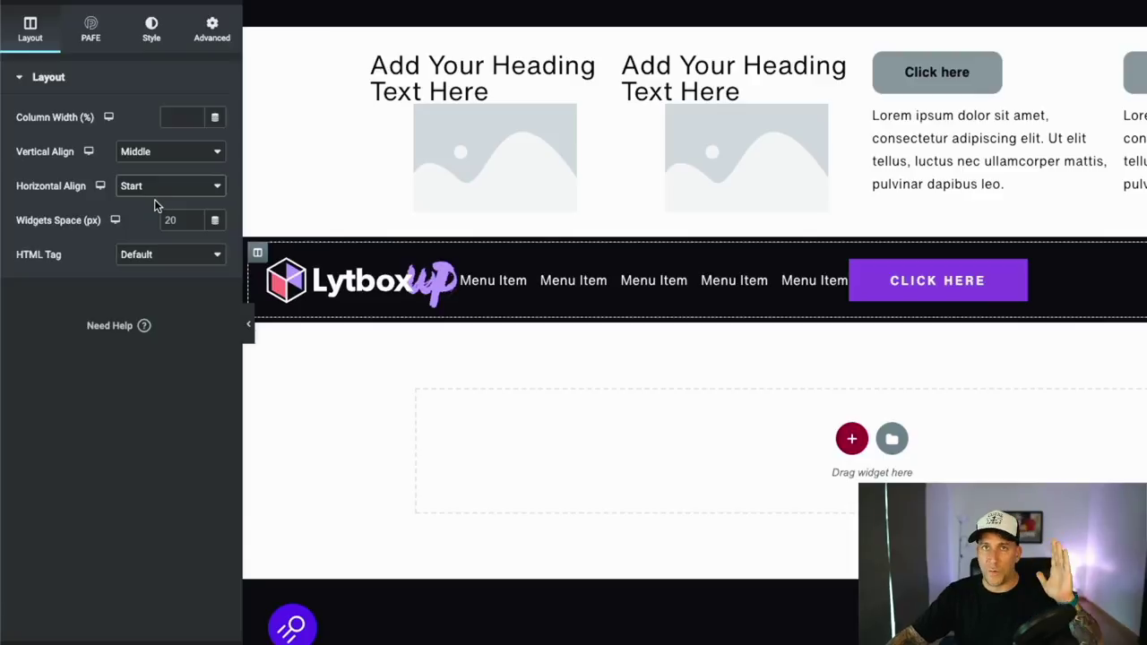
left_click(154, 188)
left_click(168, 201)
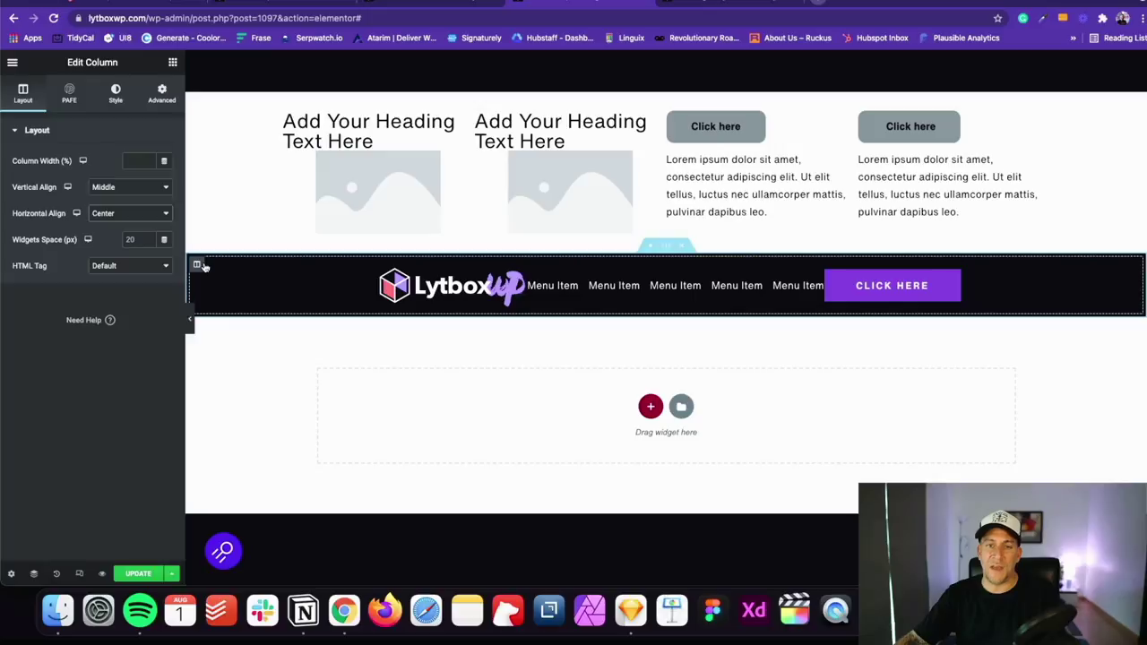
left_click(123, 216)
left_click(116, 225)
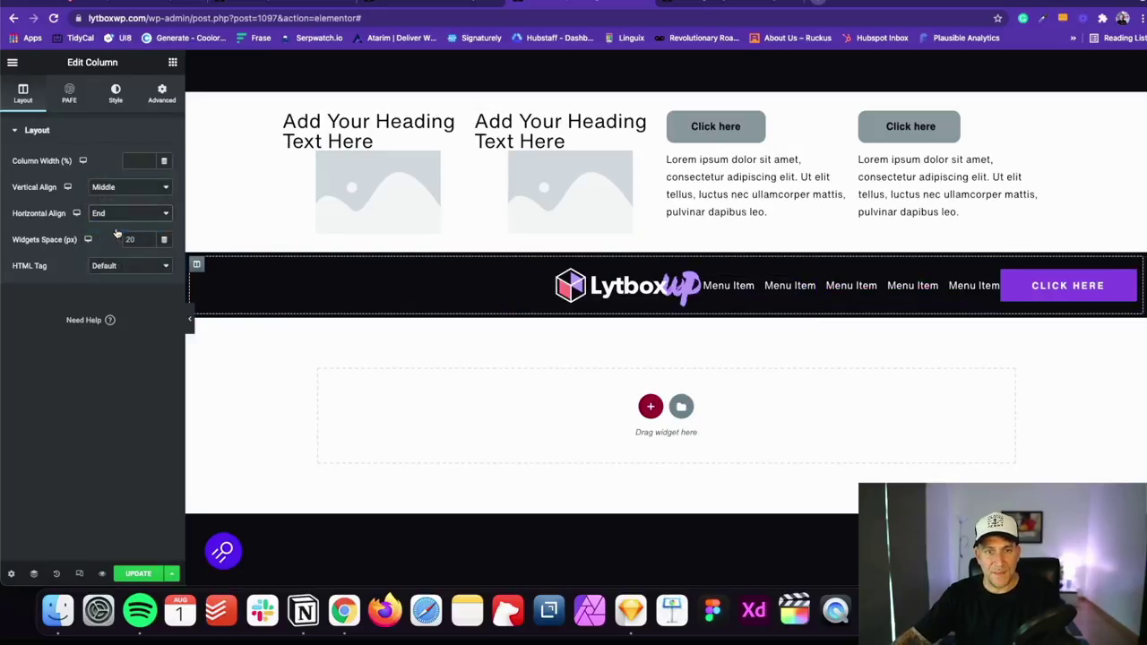
- Try the Space Around and Space Evenly horizontal alignments on the header column, and settle on Space Between
left_click(133, 217)
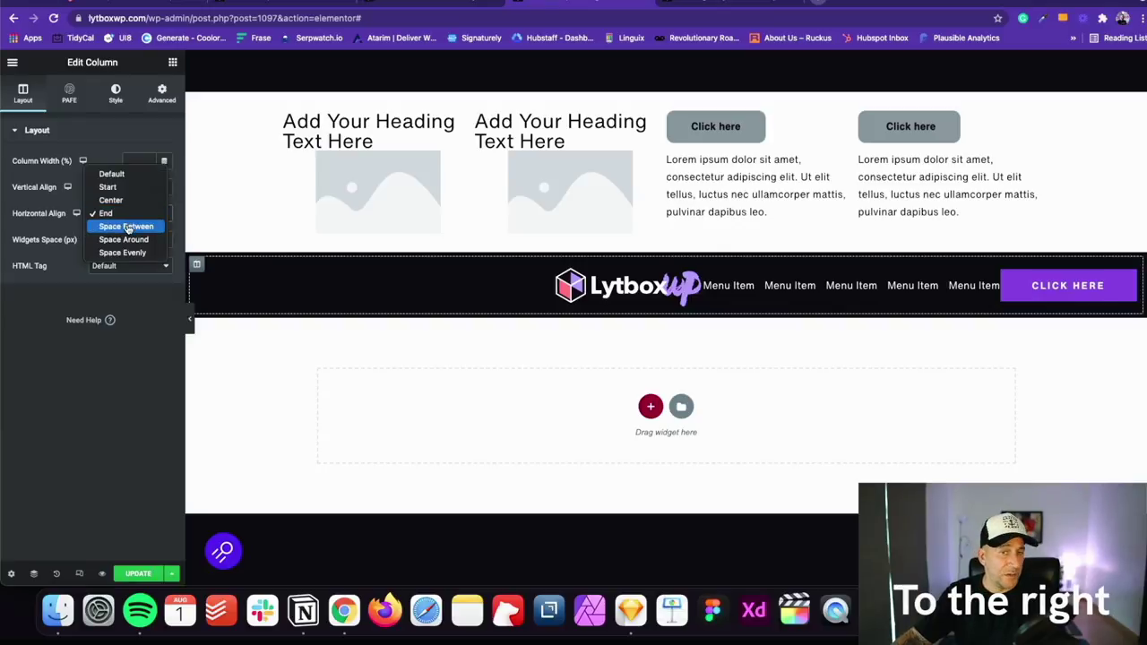
left_click(128, 227)
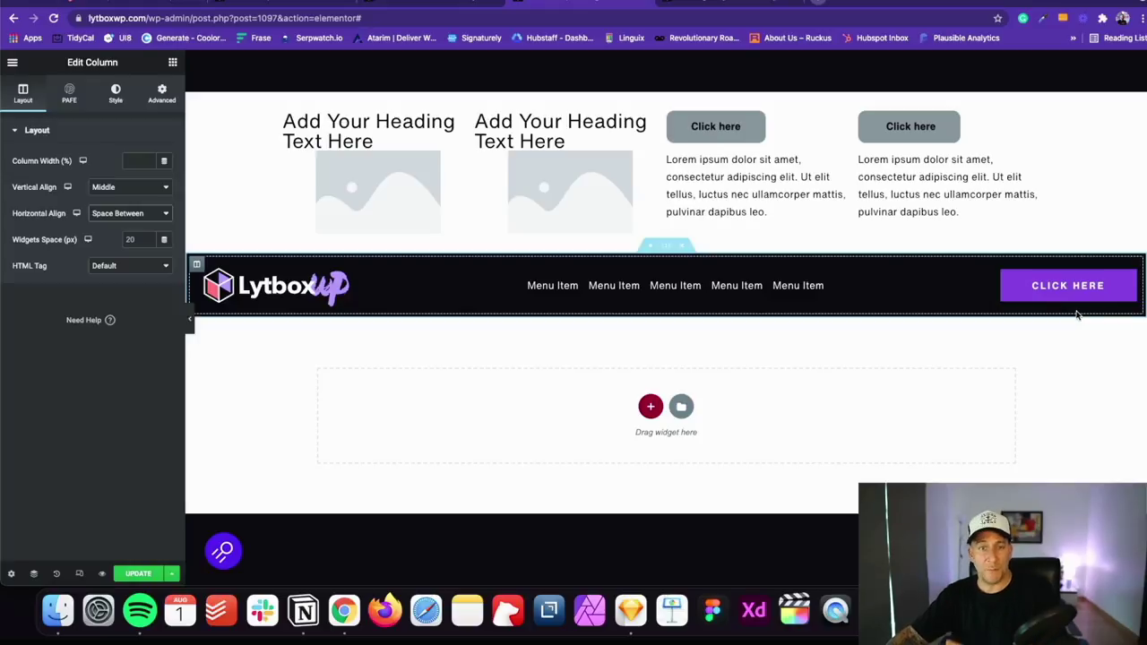
left_click(113, 216)
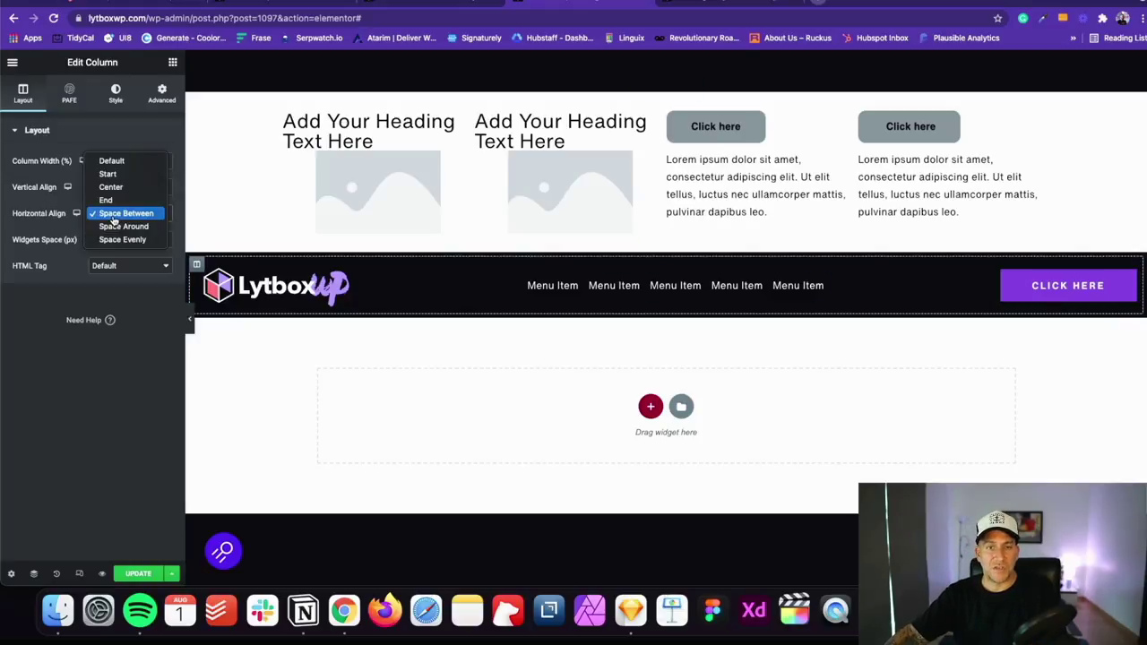
left_click(113, 226)
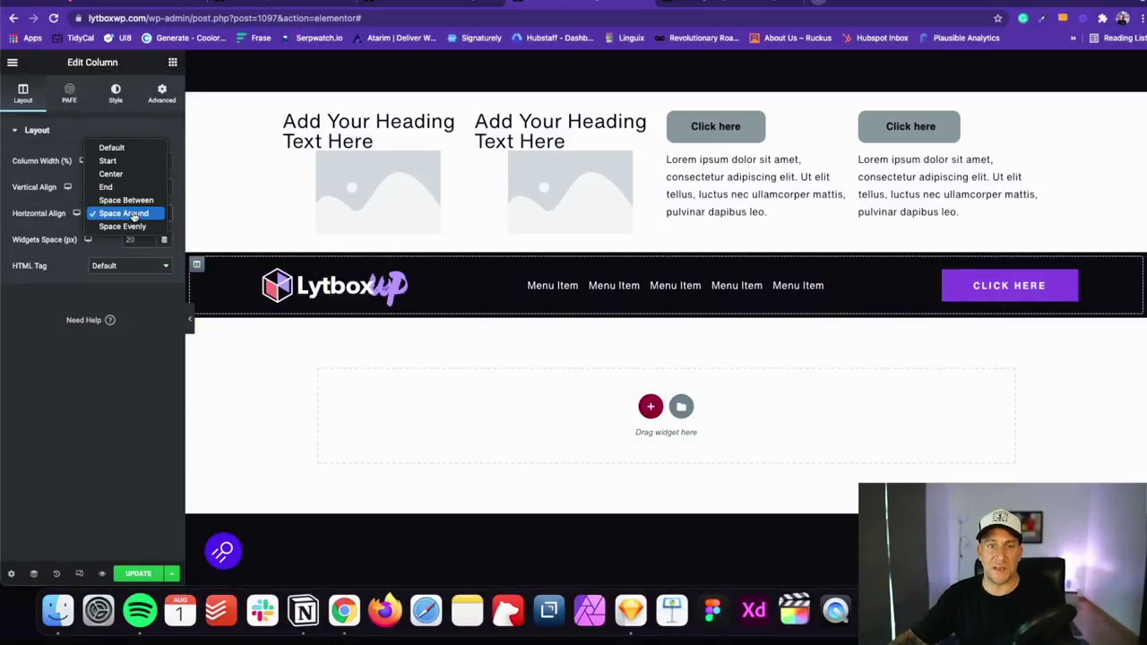
left_click(103, 226)
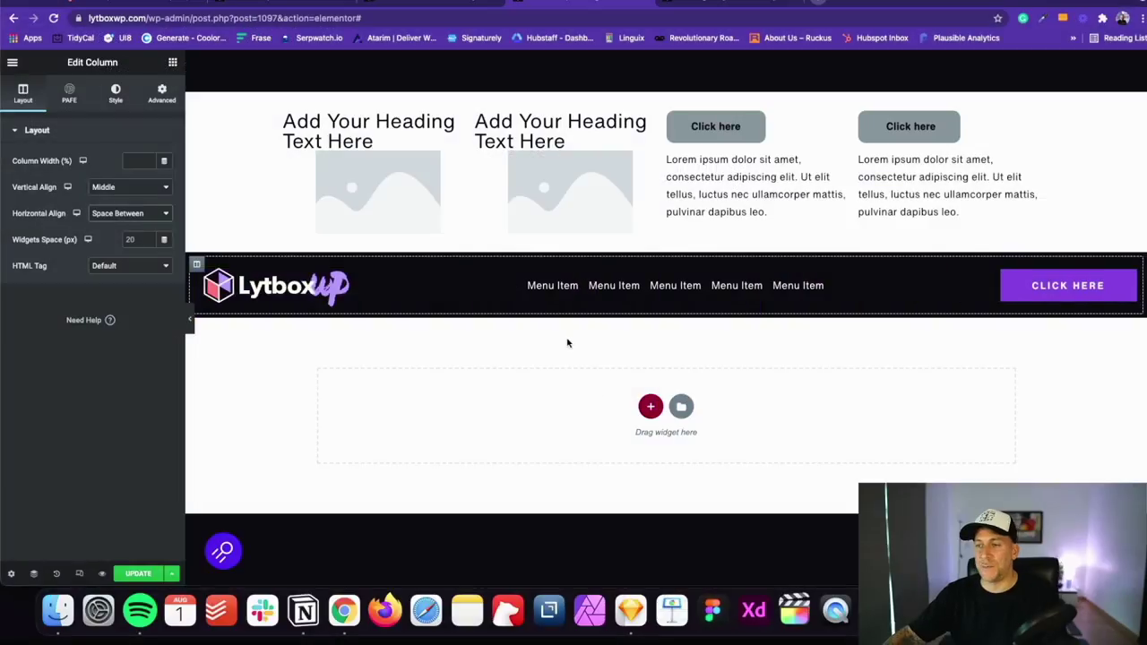
mouse_move(1146, 370)
left_mouse_down()
mouse_move(857, 367)
mouse_move(1131, 372)
left_mouse_up()
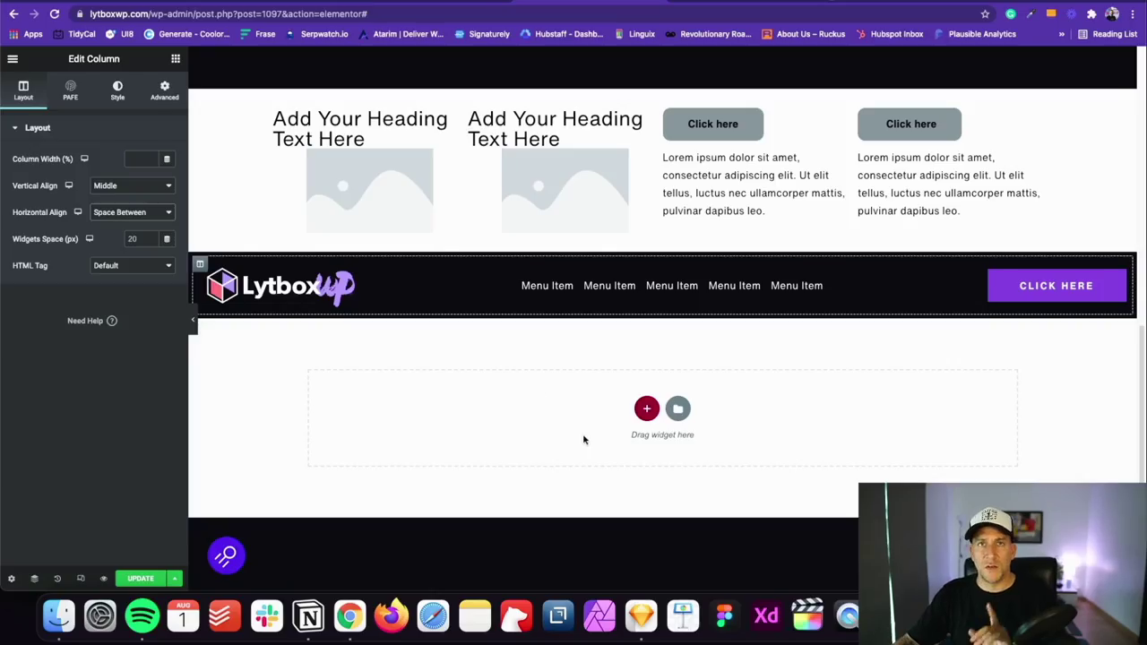
- Add a new section with two equal columns below the header section
left_click(646, 409)
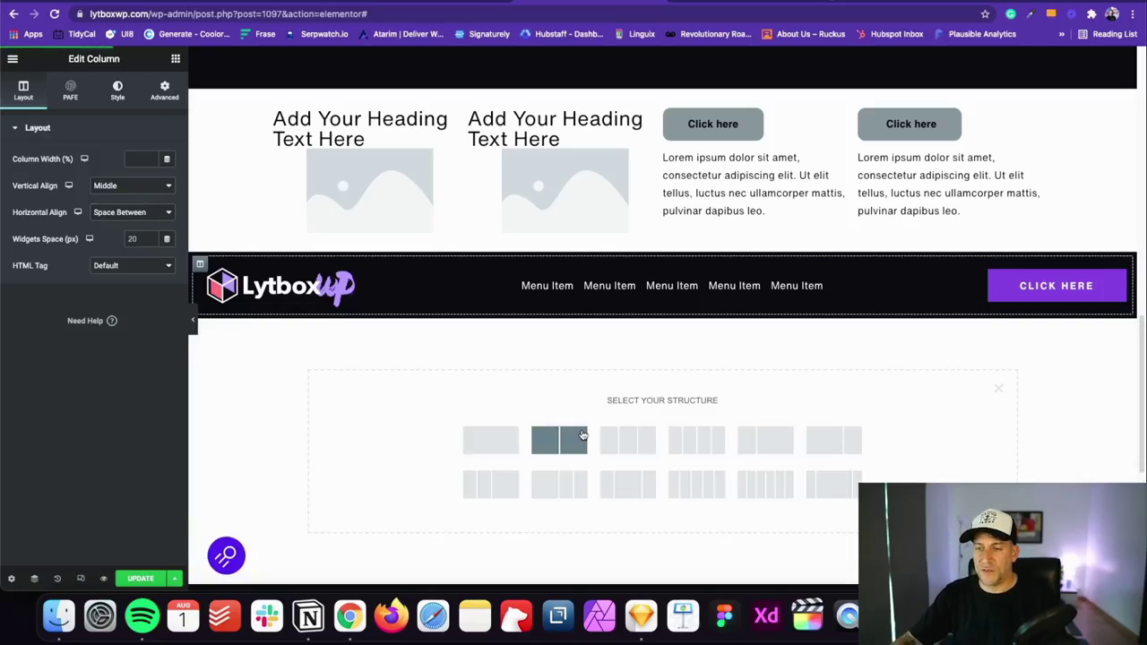
scroll(574, 412, "down", 1)
left_click(559, 407)
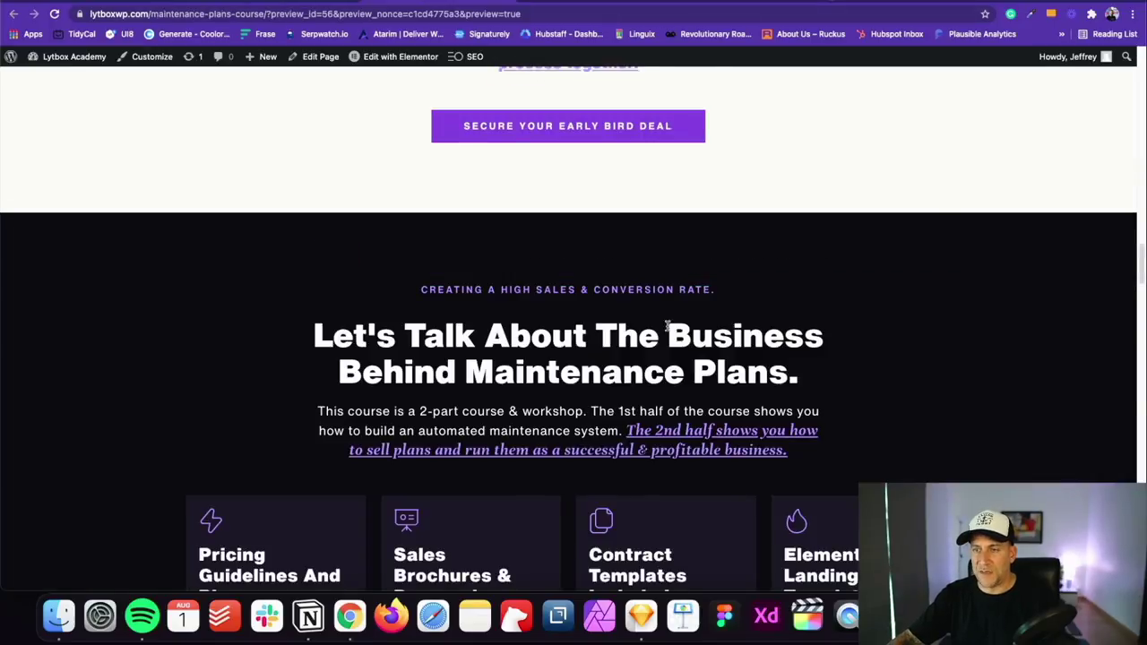
- Copy the "WordPress Maintenance on Autopilot" heading from the Maintenance Plans Course page's editor and return to the demo page
scroll(660, 332, "down", 10)
scroll(661, 333, "up", 4)
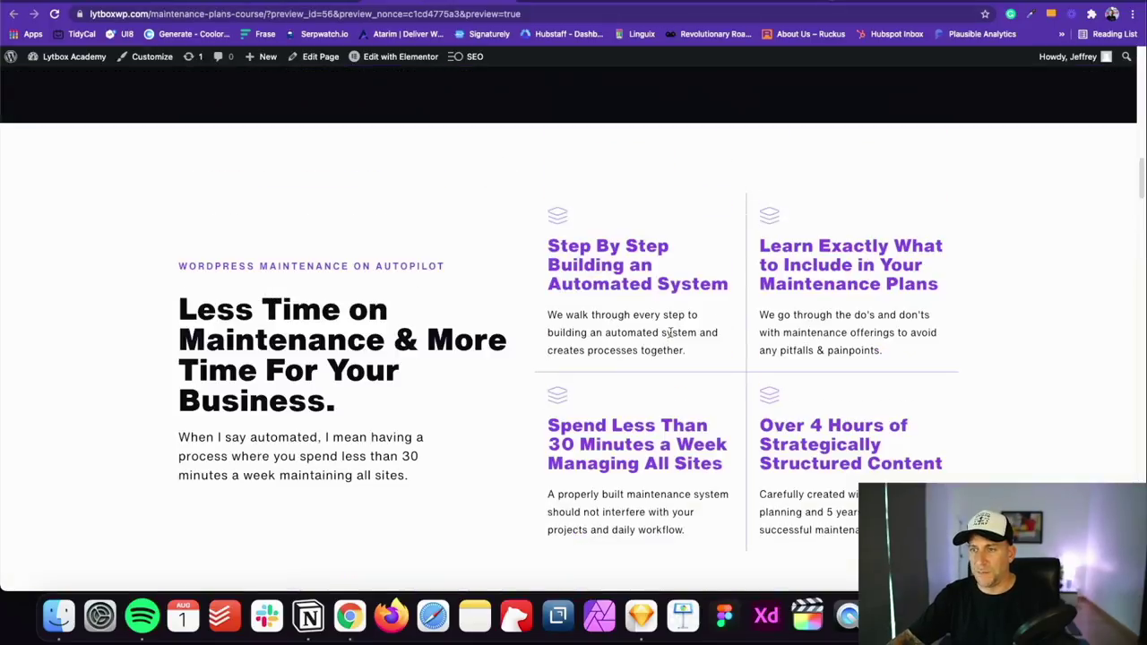
scroll(627, 331, "down", 1)
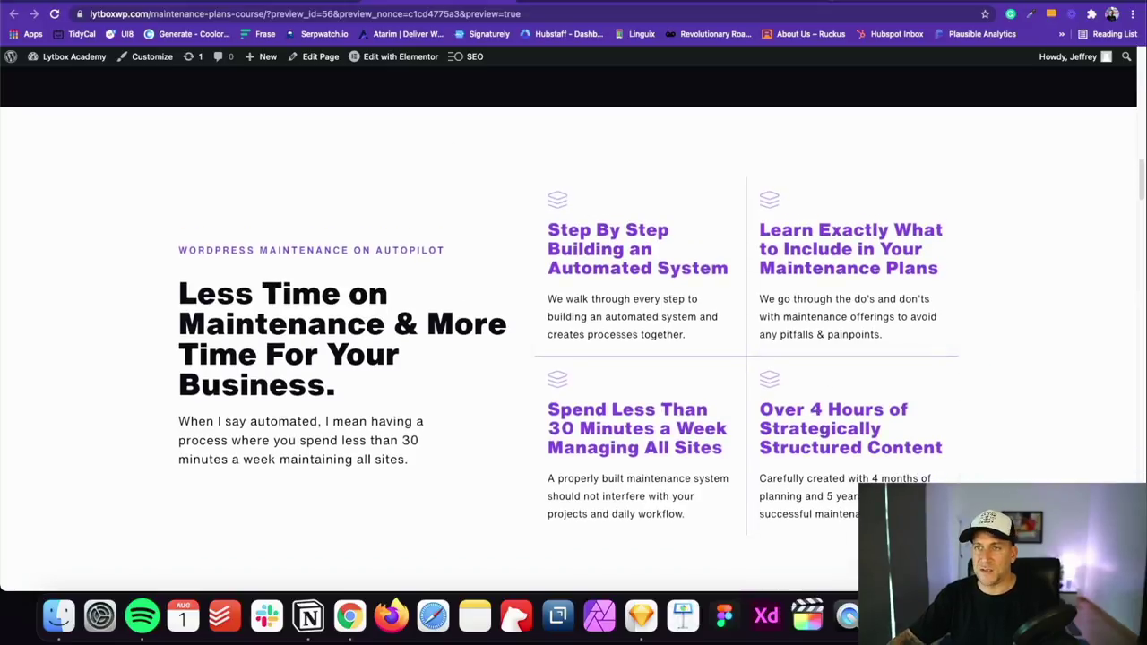
left_click(291, 2)
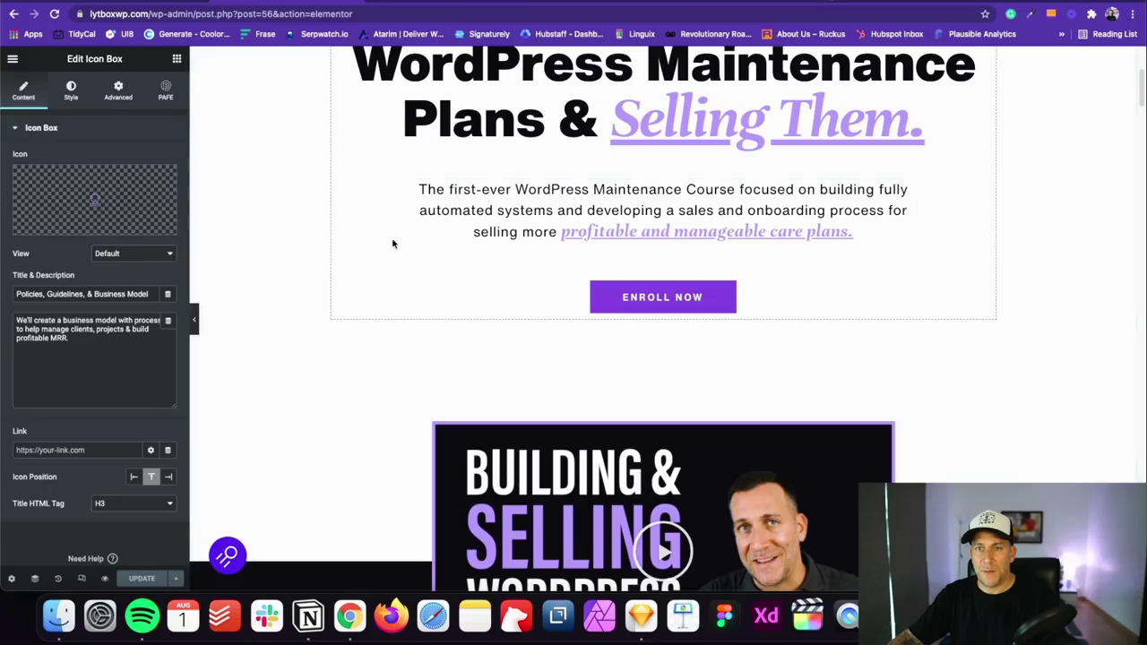
scroll(533, 233, "up", 5)
scroll(527, 237, "down", 15)
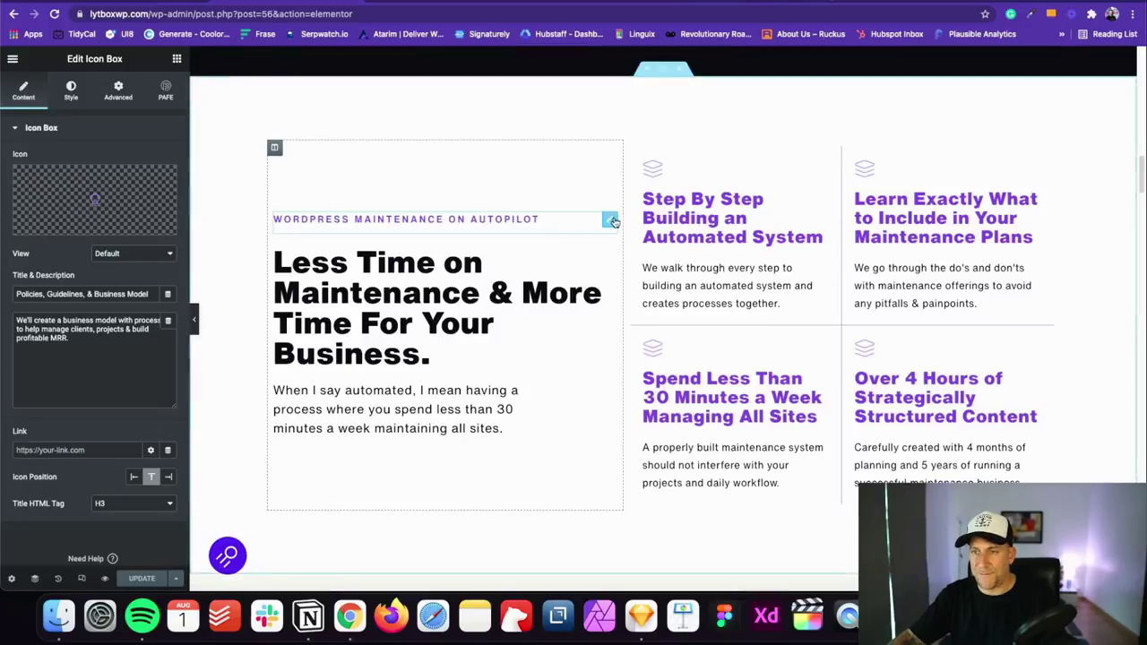
right_click(610, 220)
left_click(645, 272)
left_click(582, 3)
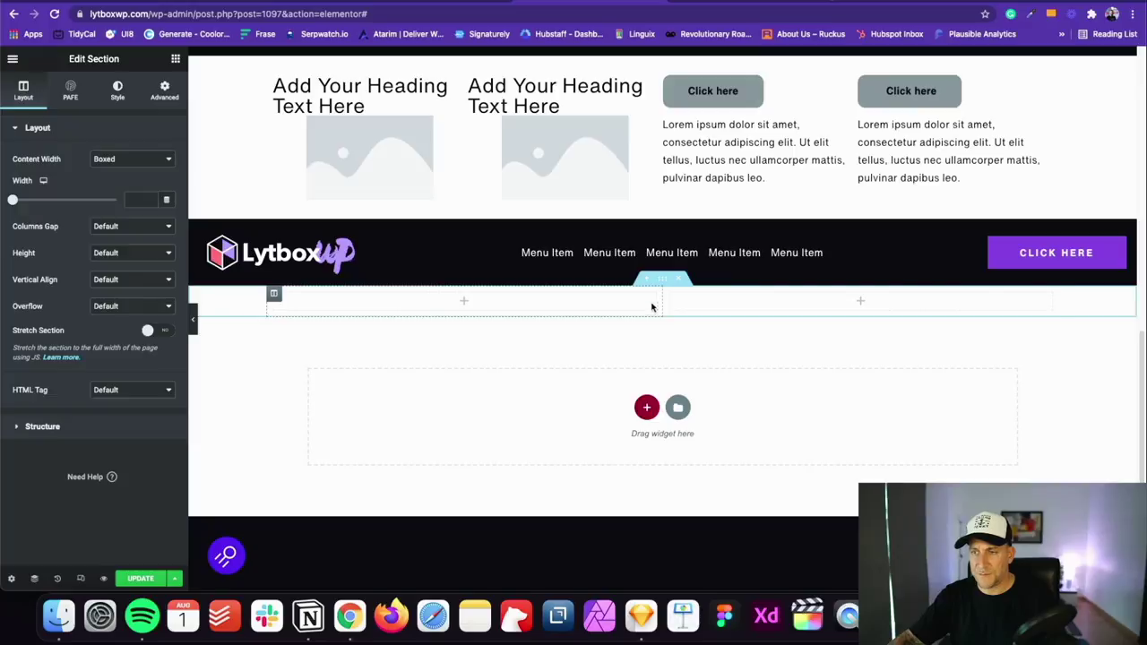
- Set the new two-column section's padding to 100 px top and bottom and 12 px right and left
left_click(118, 90)
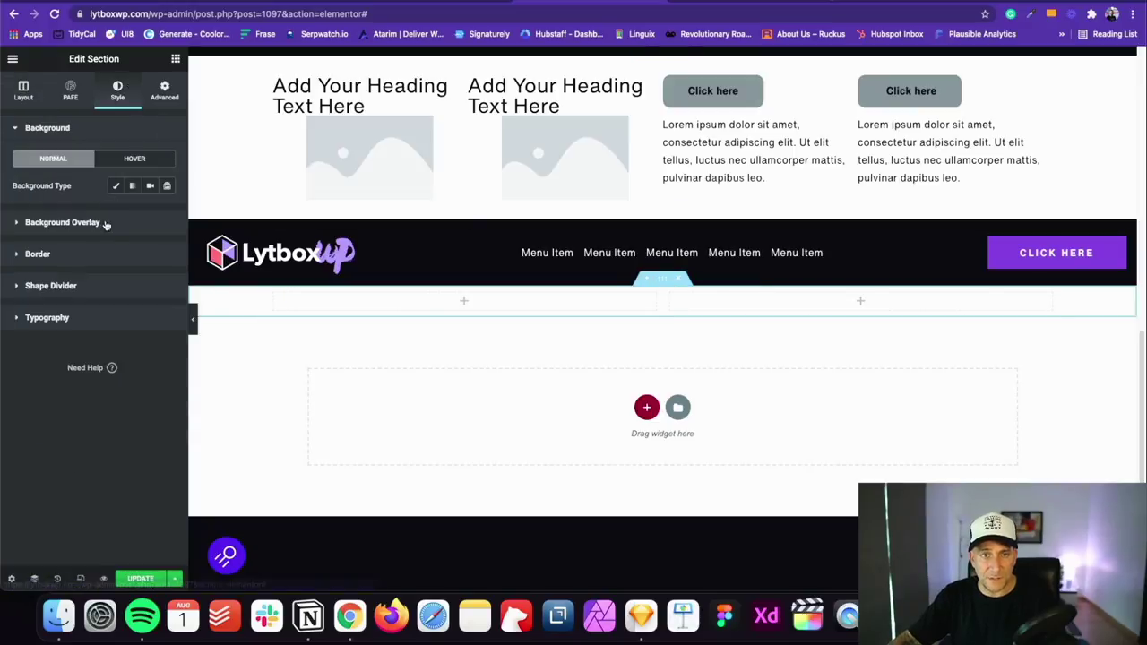
left_click(164, 89)
left_click(40, 224)
key("Up")
key("Up")
key("Up")
key("Up")
key("Up")
key("Up")
key("Up")
key("Up")
key("Up")
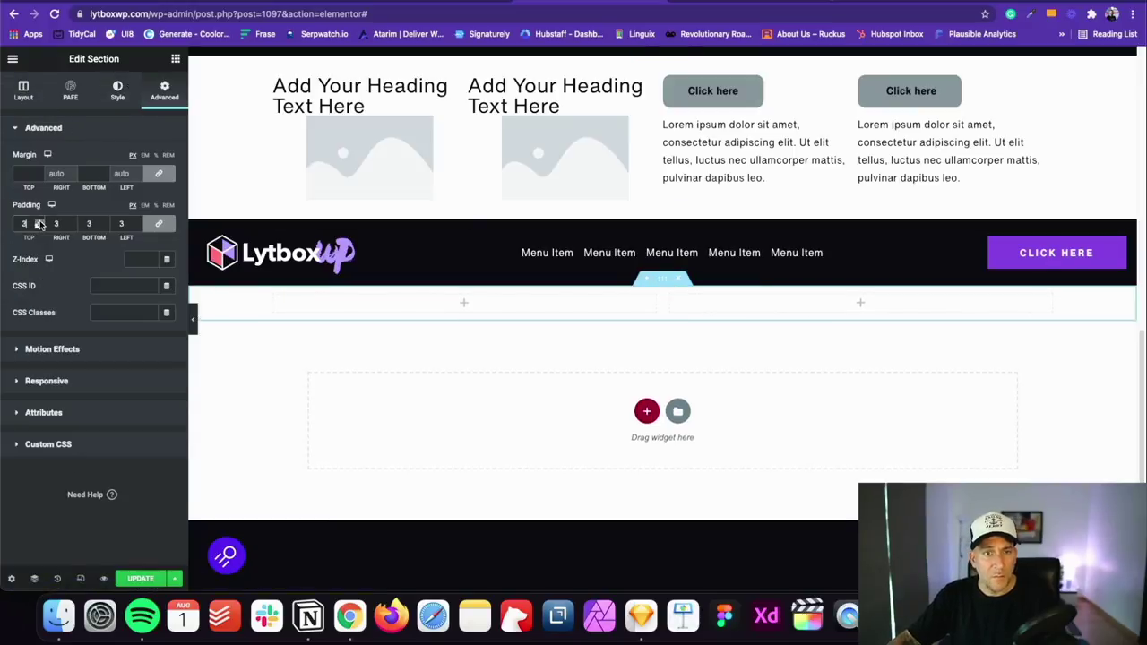
key("Up")
key("Up")
key("Up")
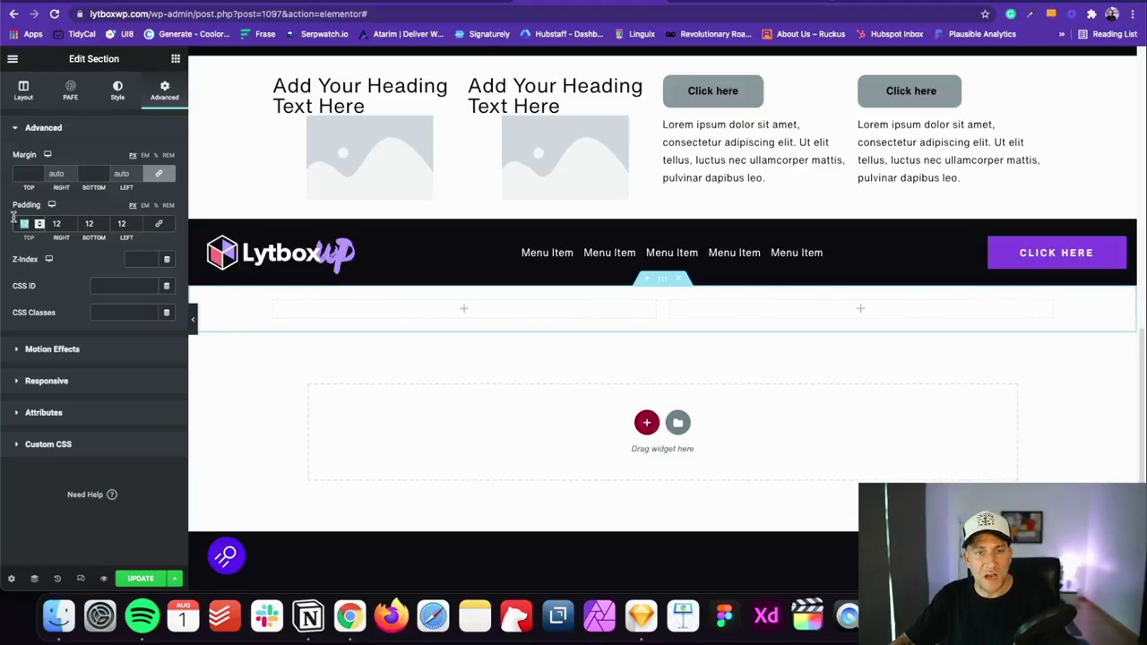
type("100")
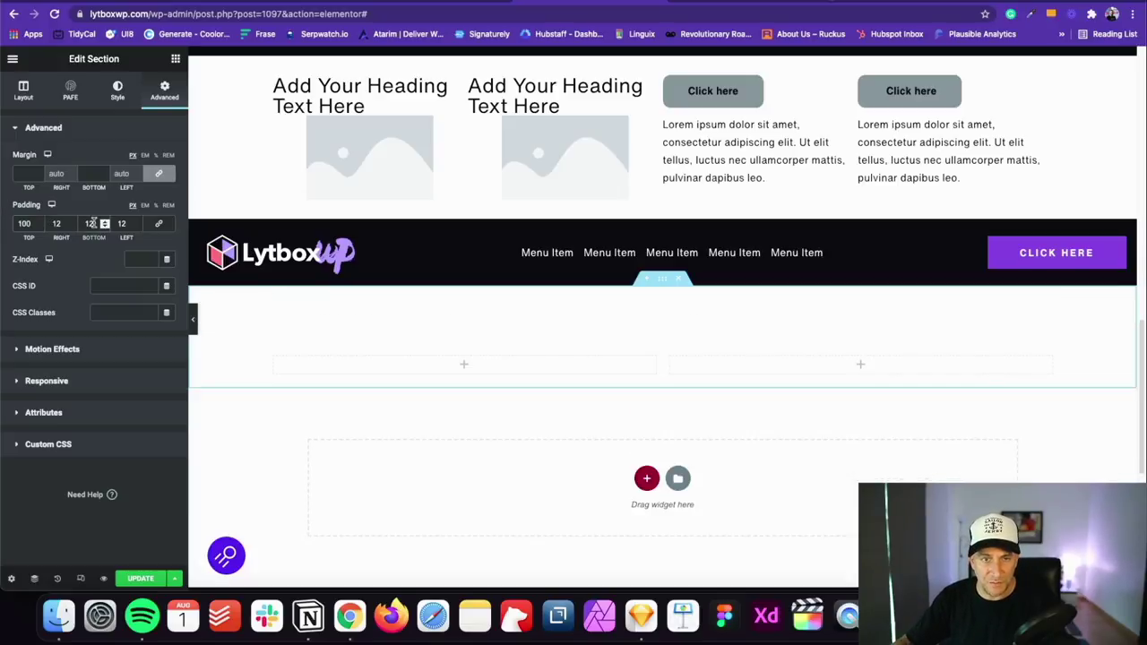
type("100")
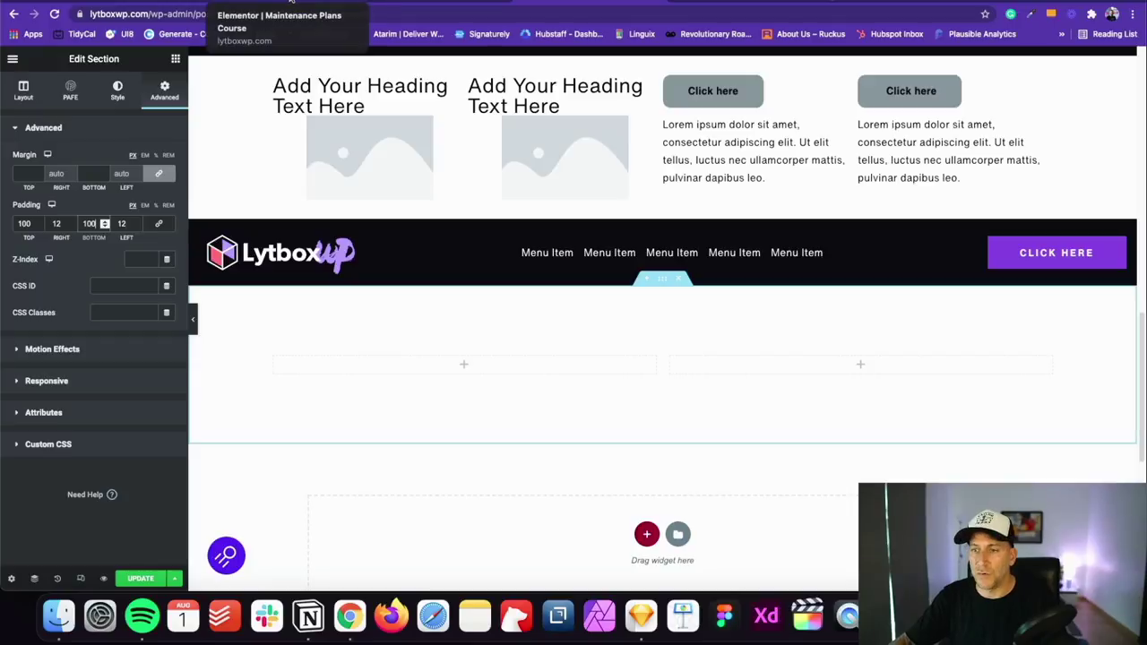
- Paste the course page's small purple heading, its "Less Time on Maintenance" heading and its description into the new section's left column
right_click(460, 359)
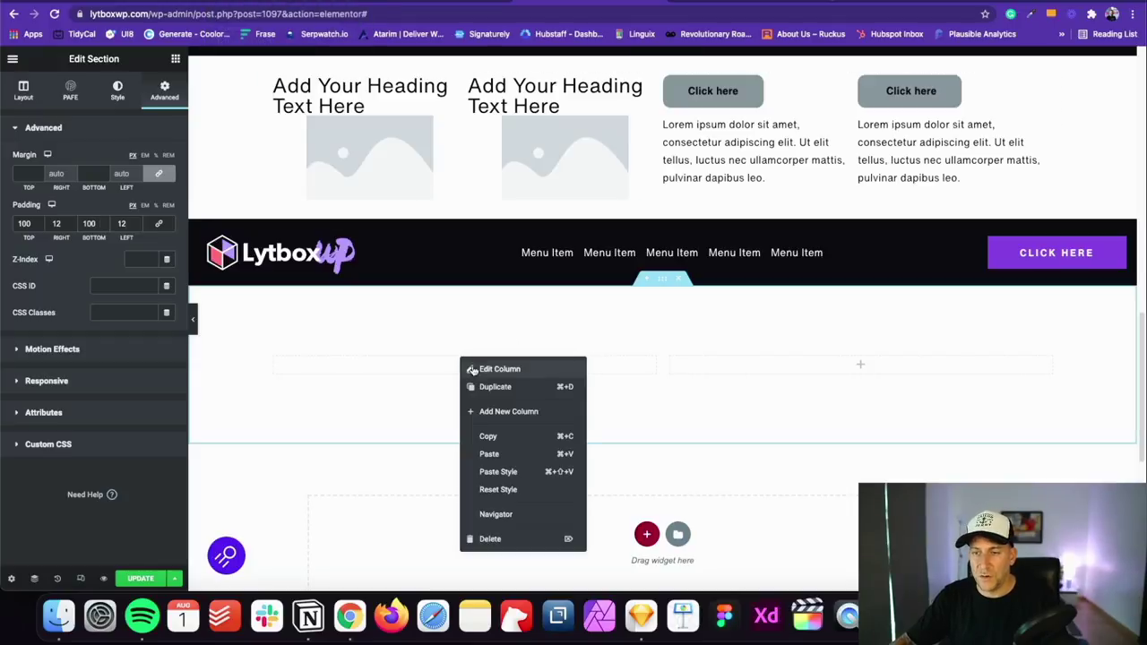
left_click(489, 454)
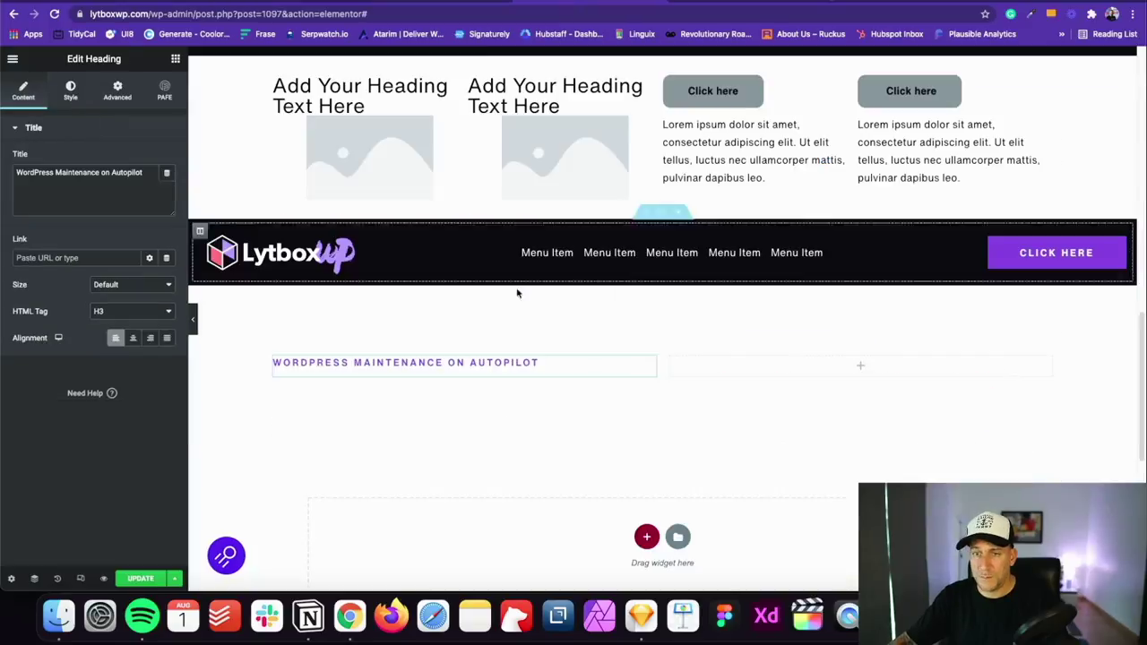
right_click(646, 365)
left_click(674, 435)
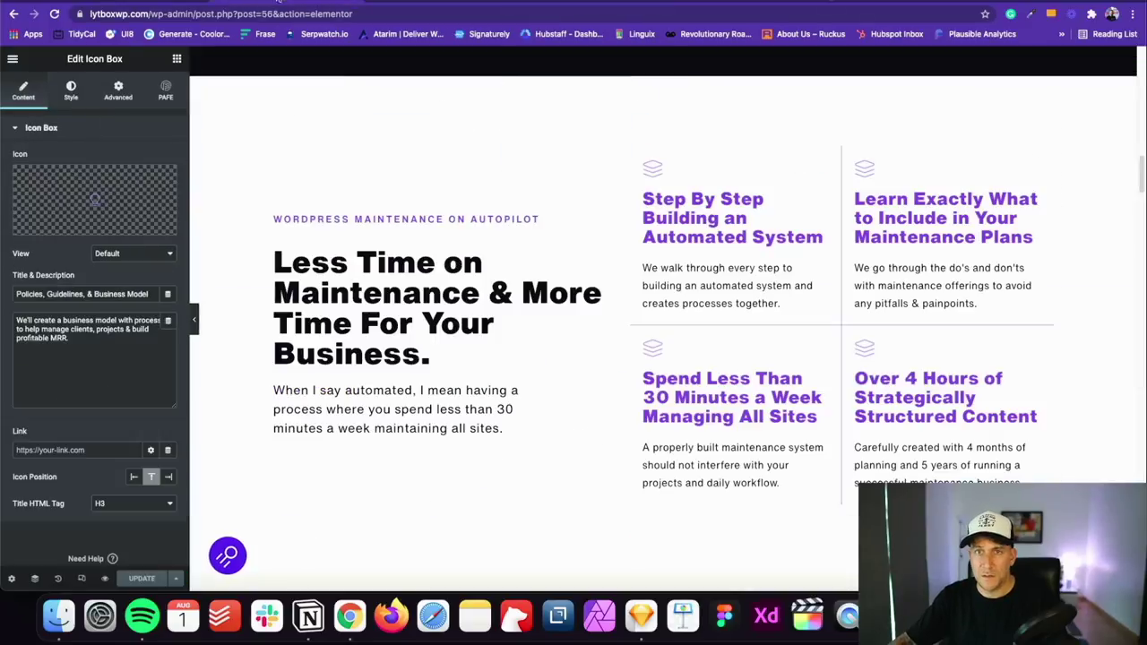
right_click(649, 395)
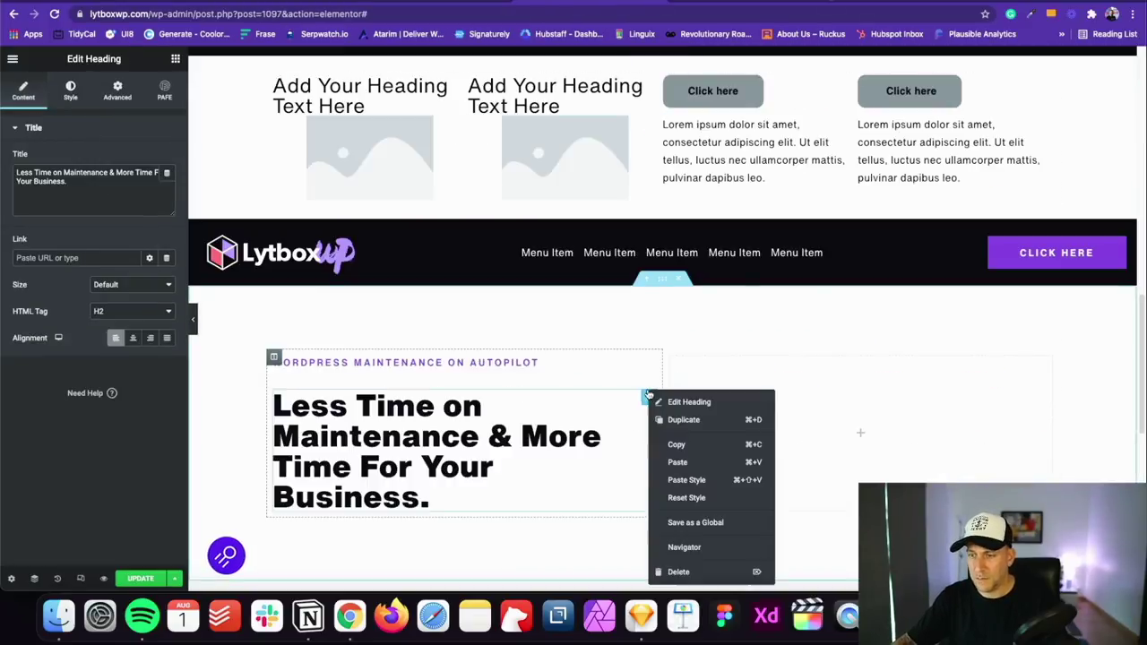
left_click(677, 462)
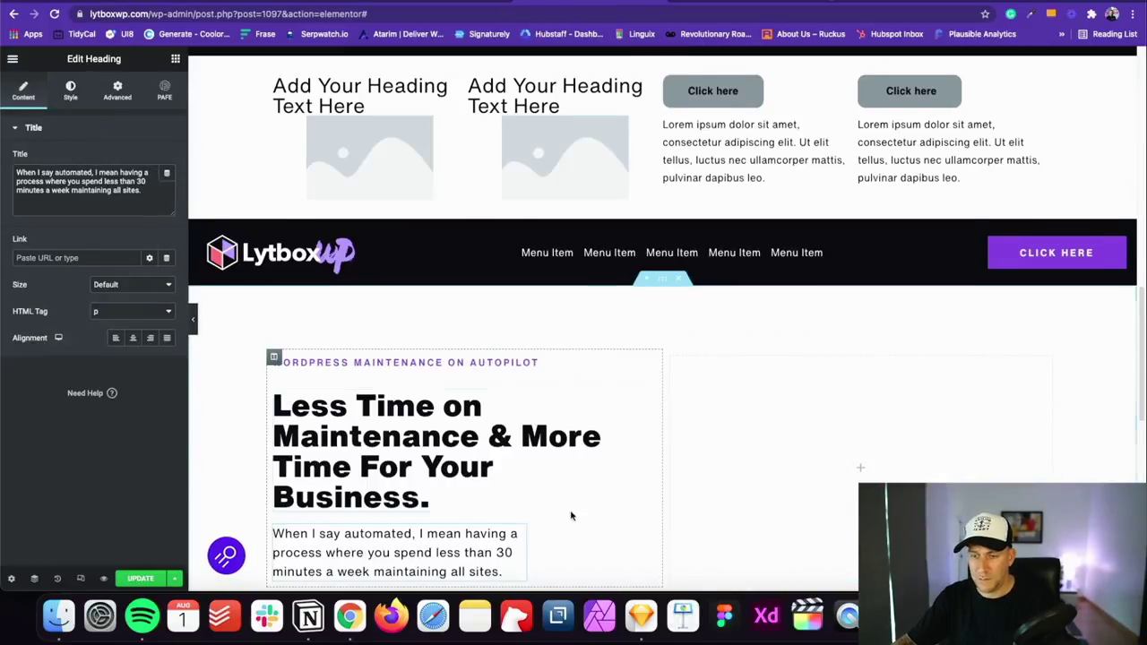
- Add an Icon Box widget to the new section's empty right column and open its advanced settings
scroll(860, 319, "down", 3)
scroll(861, 300, "up", 1)
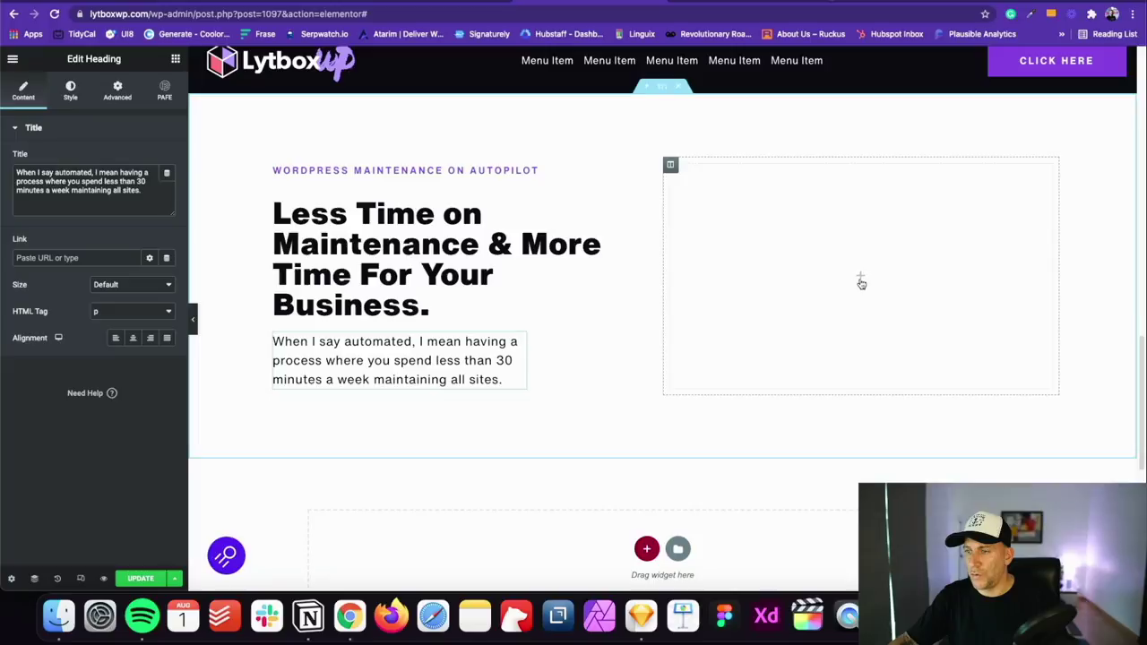
scroll(854, 296, "up", 1)
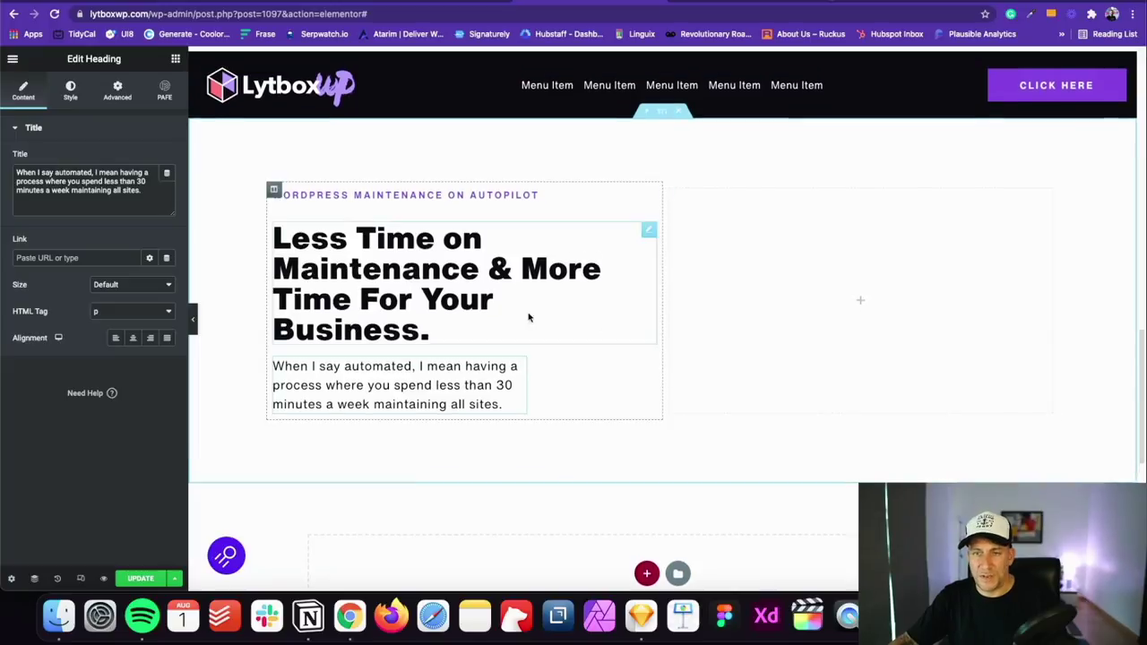
left_click(860, 303)
scroll(131, 405, "down", 2)
scroll(75, 374, "down", 2)
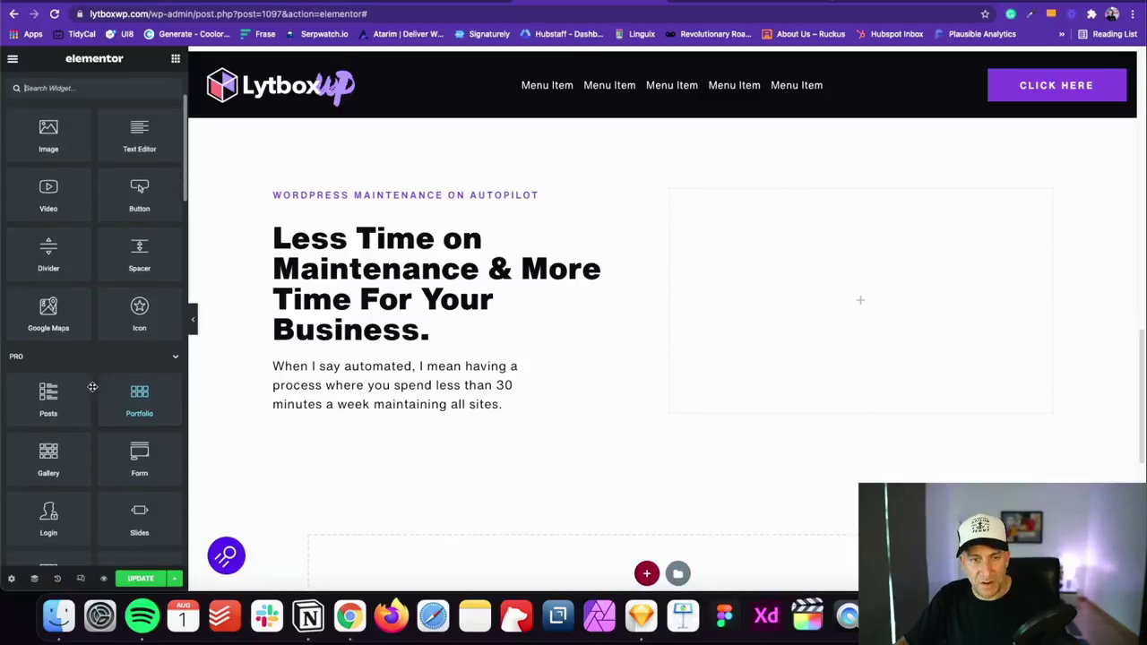
left_click(90, 88)
type("icon")
left_click_drag(141, 159, 891, 352)
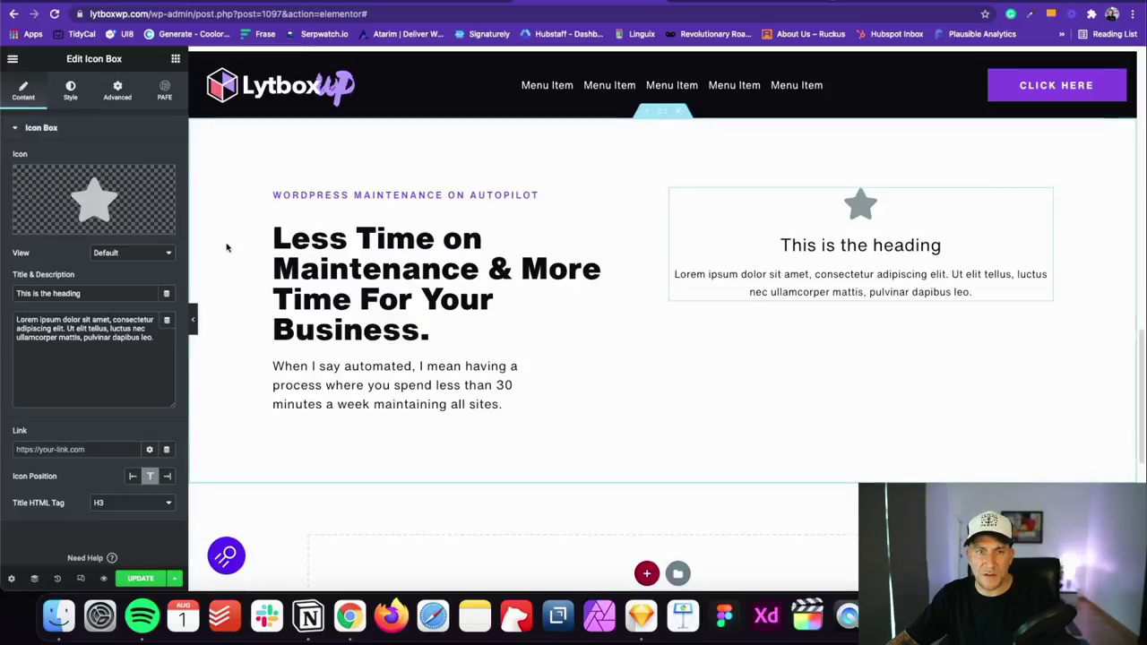
left_click(72, 91)
left_click(119, 93)
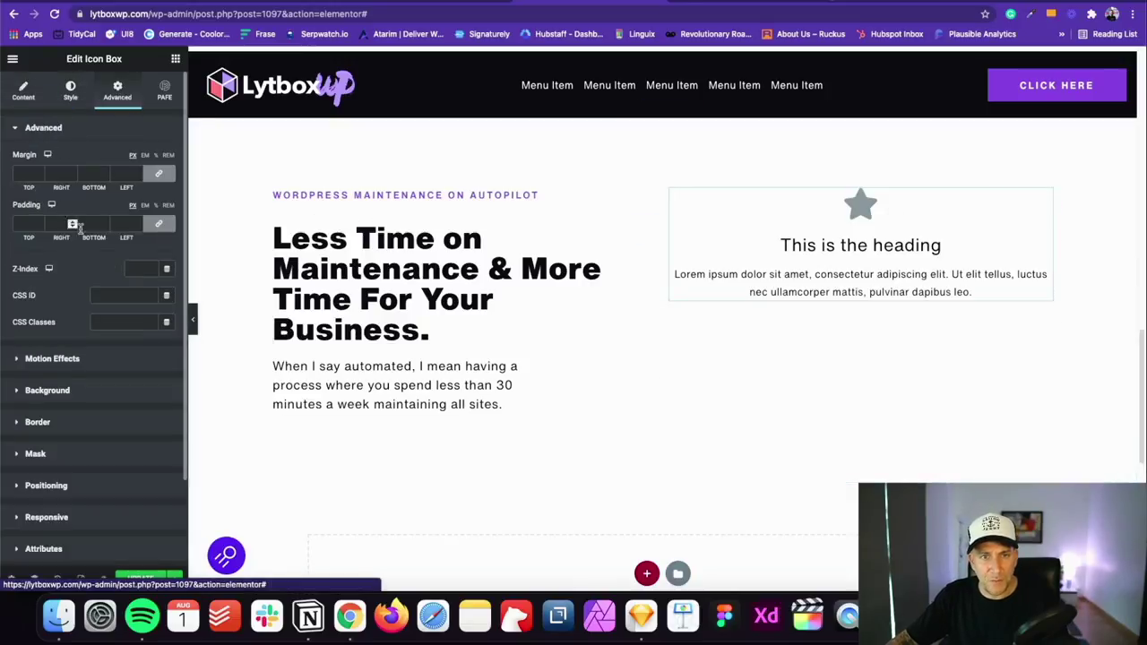
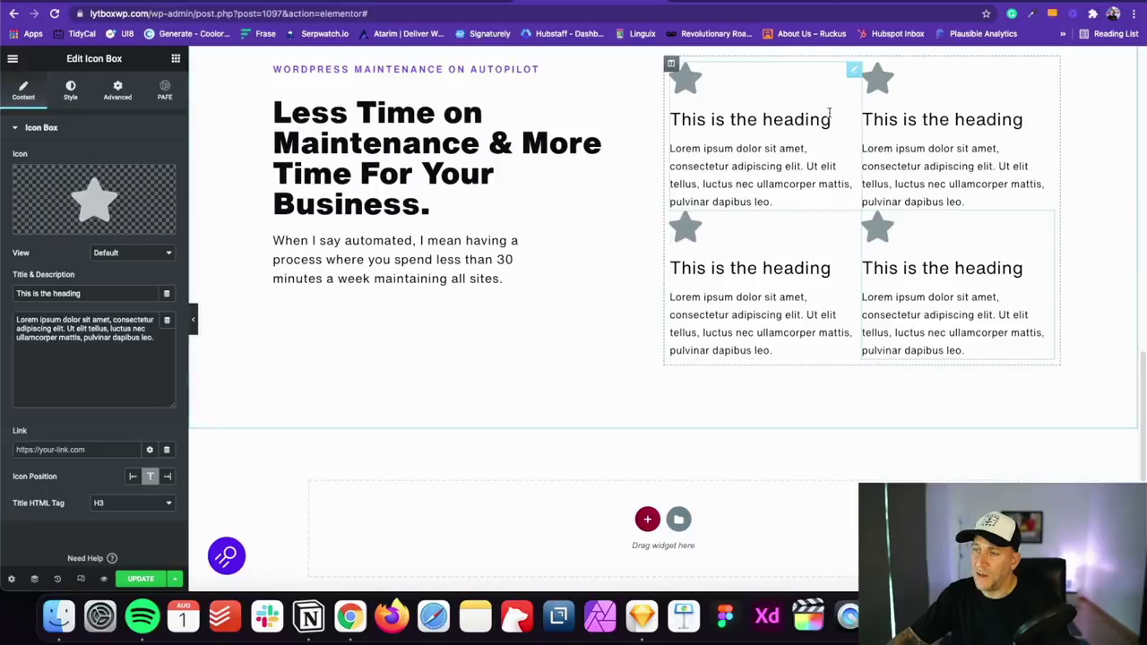
- Duplicate the fourth icon box in the grid and delete the extra copy
right_click(1044, 220)
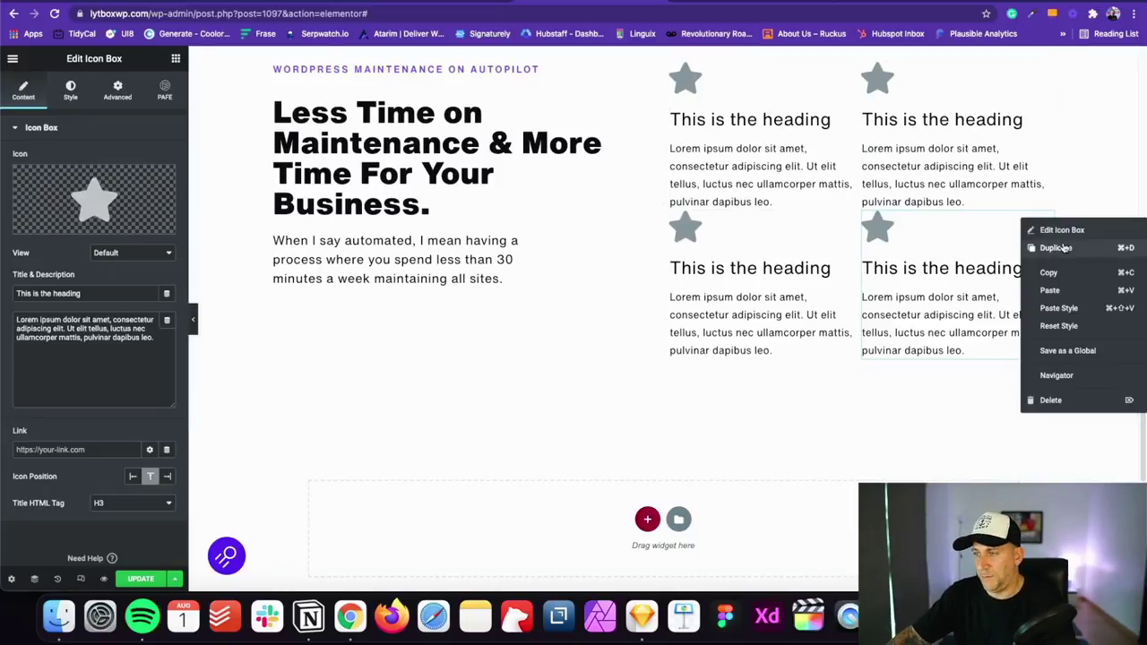
left_click(1061, 249)
right_click(857, 368)
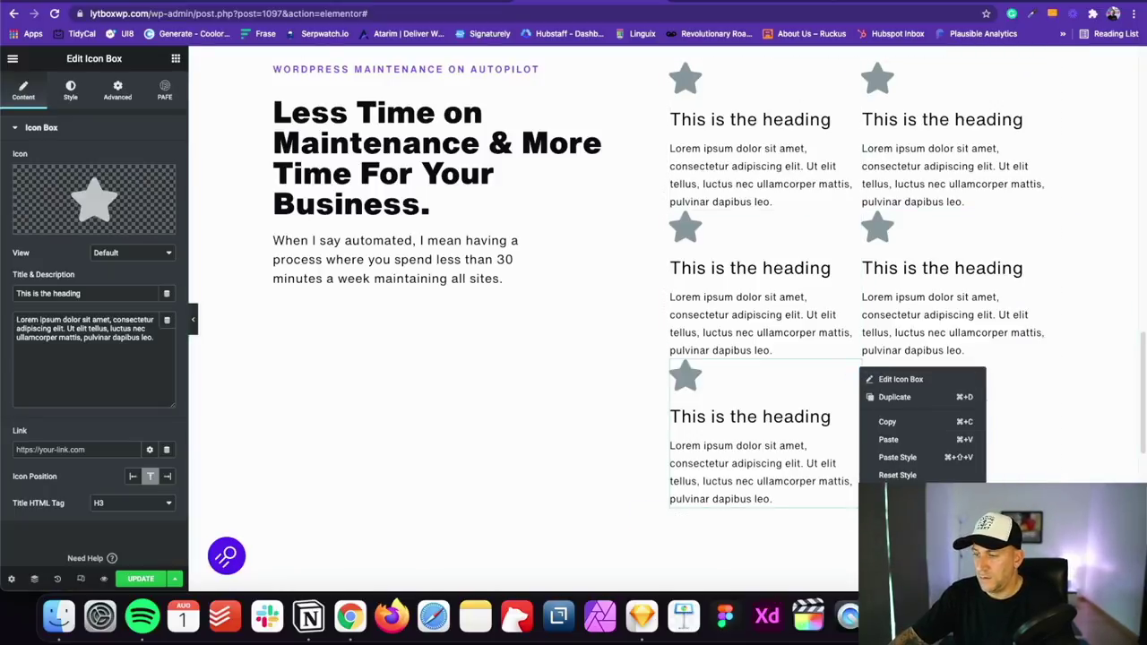
left_click(896, 523)
- Set the first icon box's margin to 12 px on all sides
left_click(852, 71)
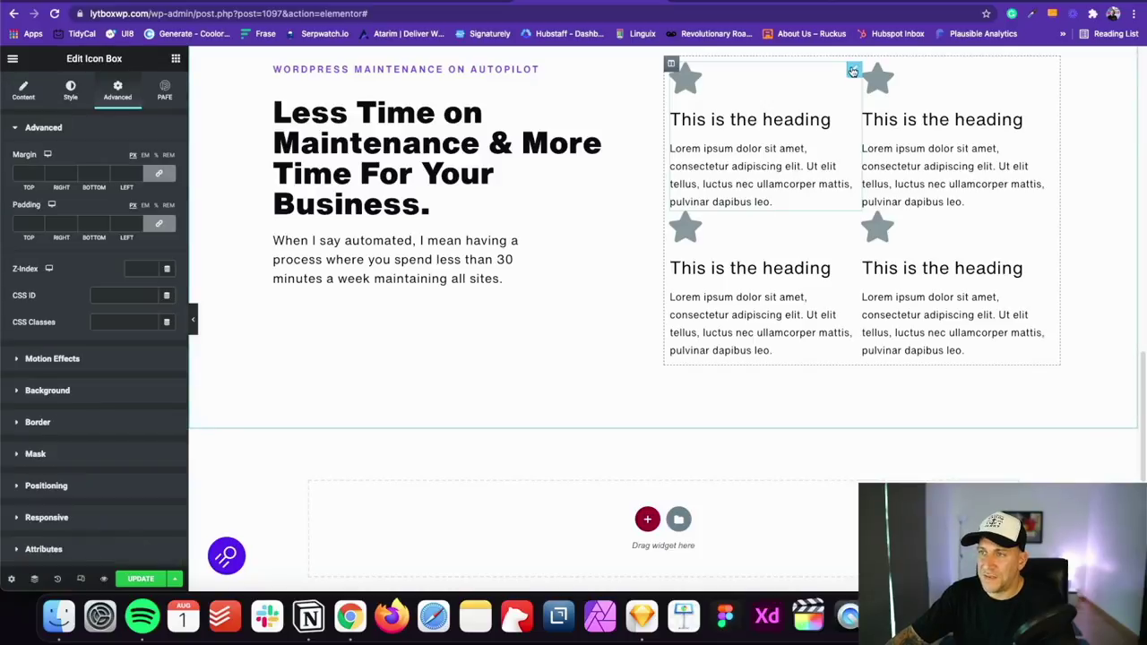
left_click(39, 173)
type("7")
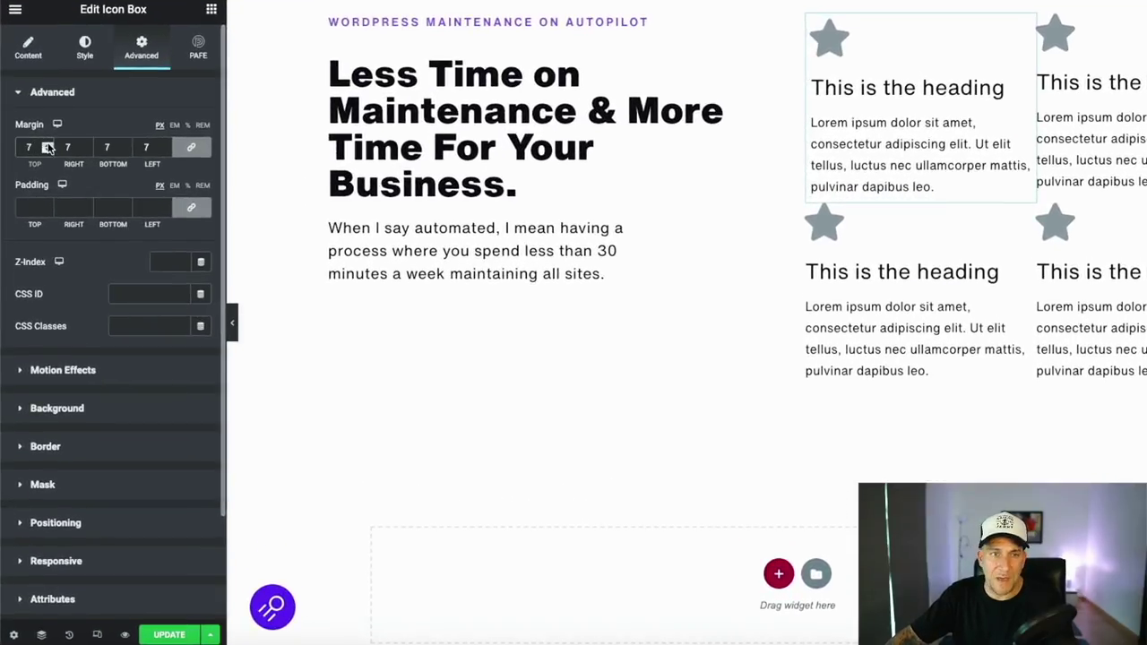
left_click(48, 145)
left_click(47, 146)
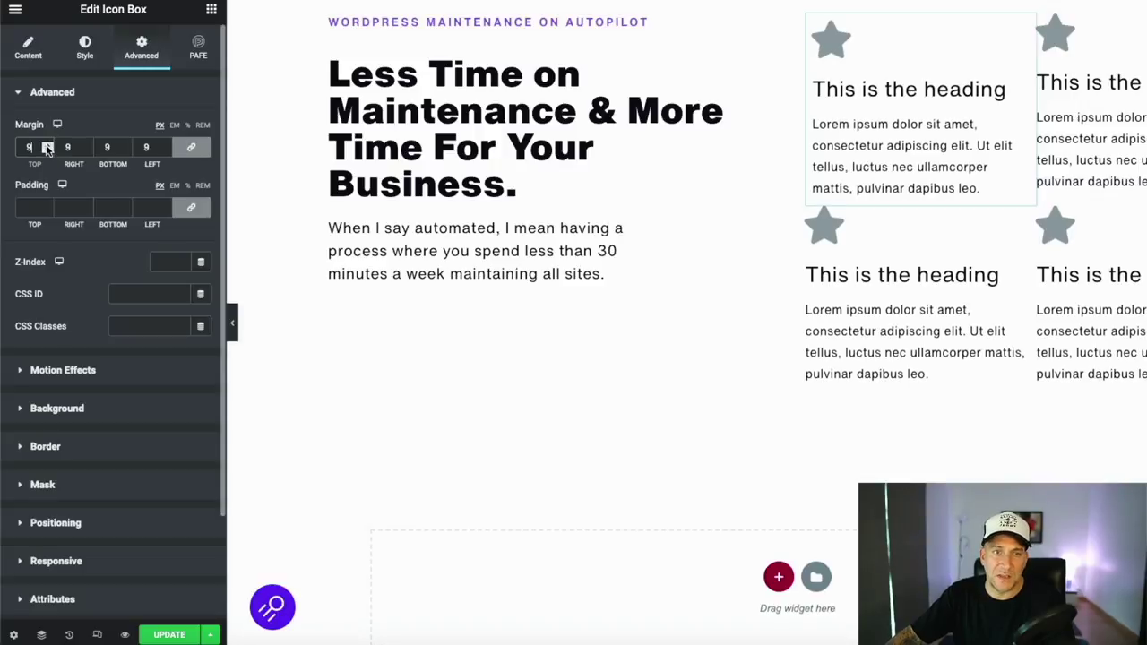
left_click(47, 146)
left_click(47, 146)
left_click(47, 146)
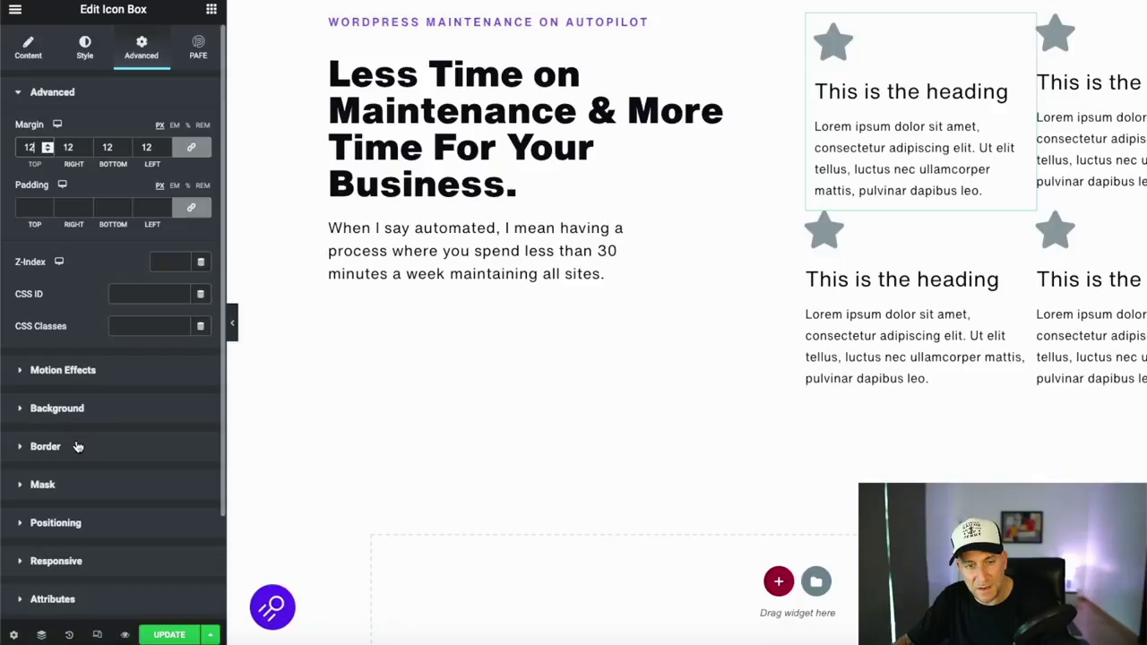
- Give the first icon box a solid border with a width of 1 on all sides
left_click(45, 447)
left_click(165, 288)
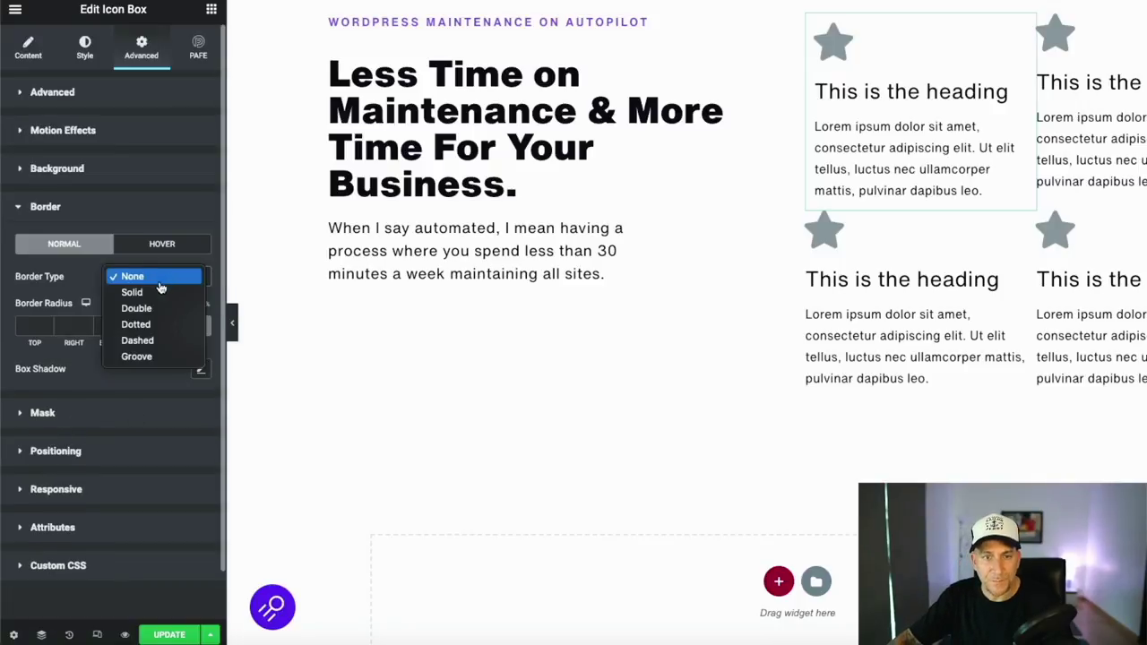
left_click(143, 290)
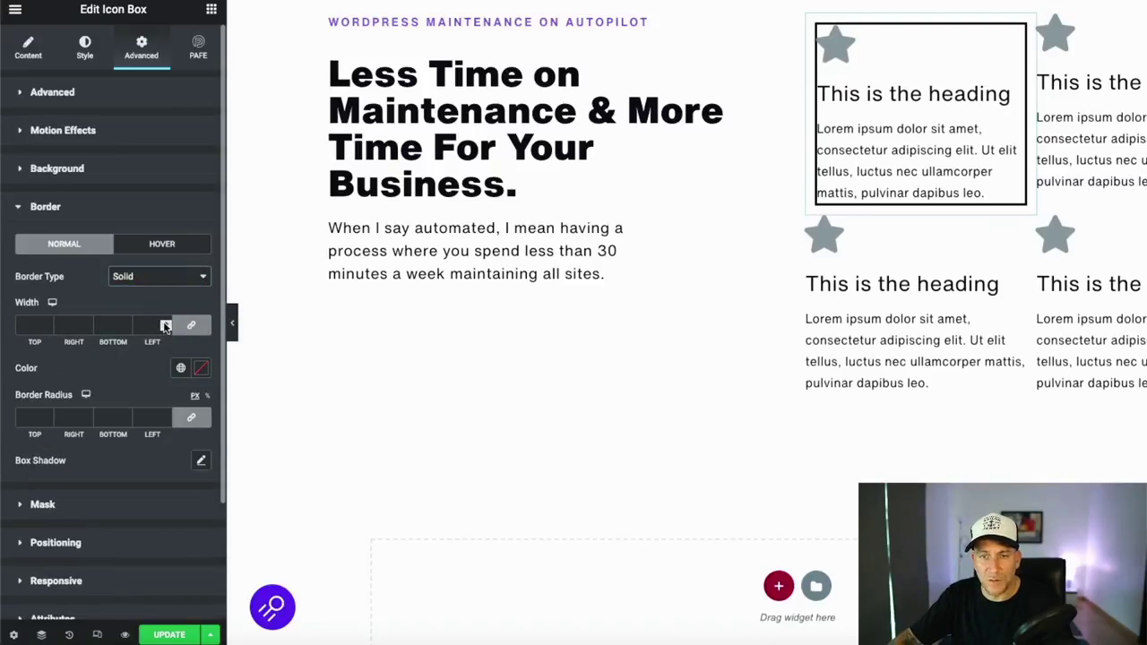
left_click(165, 325)
type("1")
- Set the first icon box's padding to 20 px on all sides
left_click(52, 91)
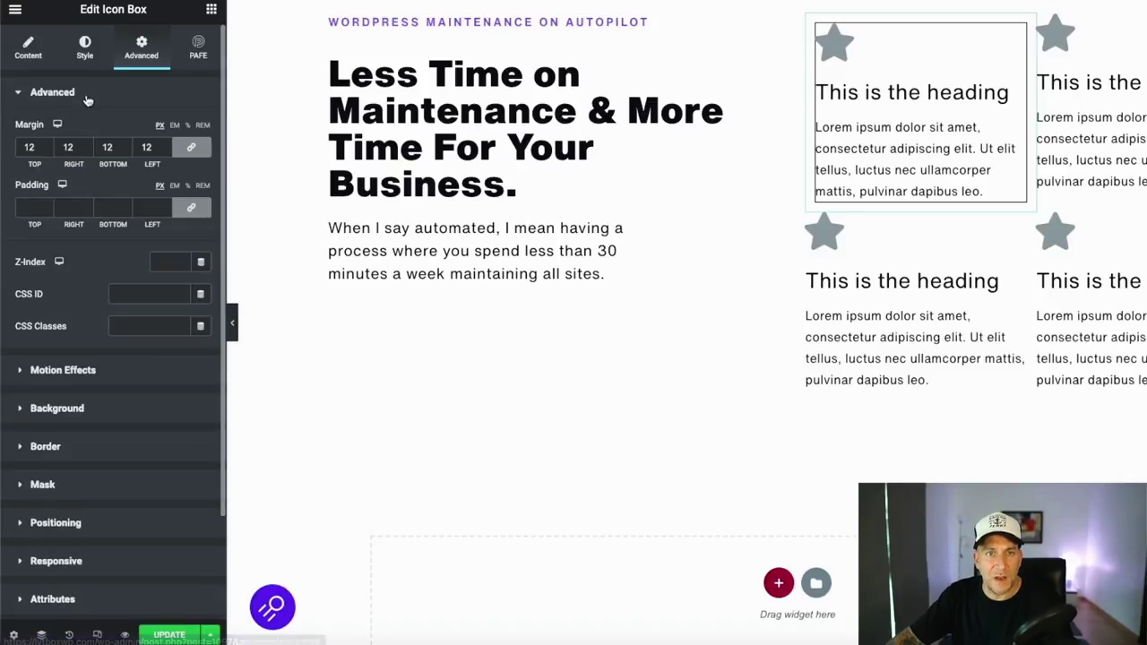
left_click(88, 208)
type("10")
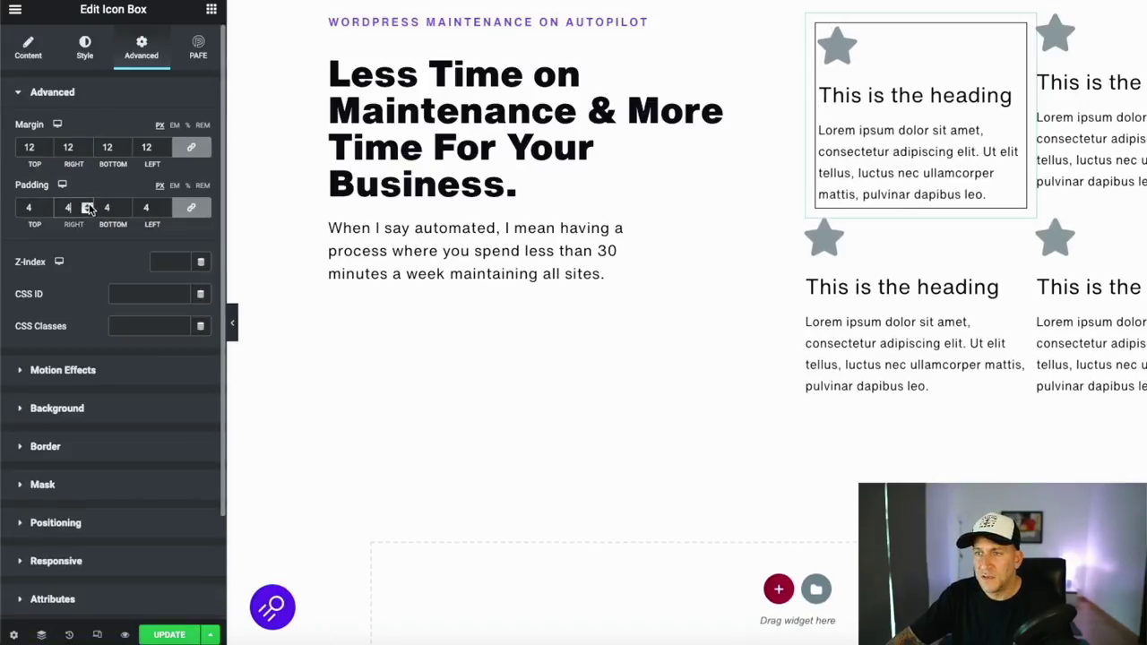
key("Up")
key("Up")
key("Up")
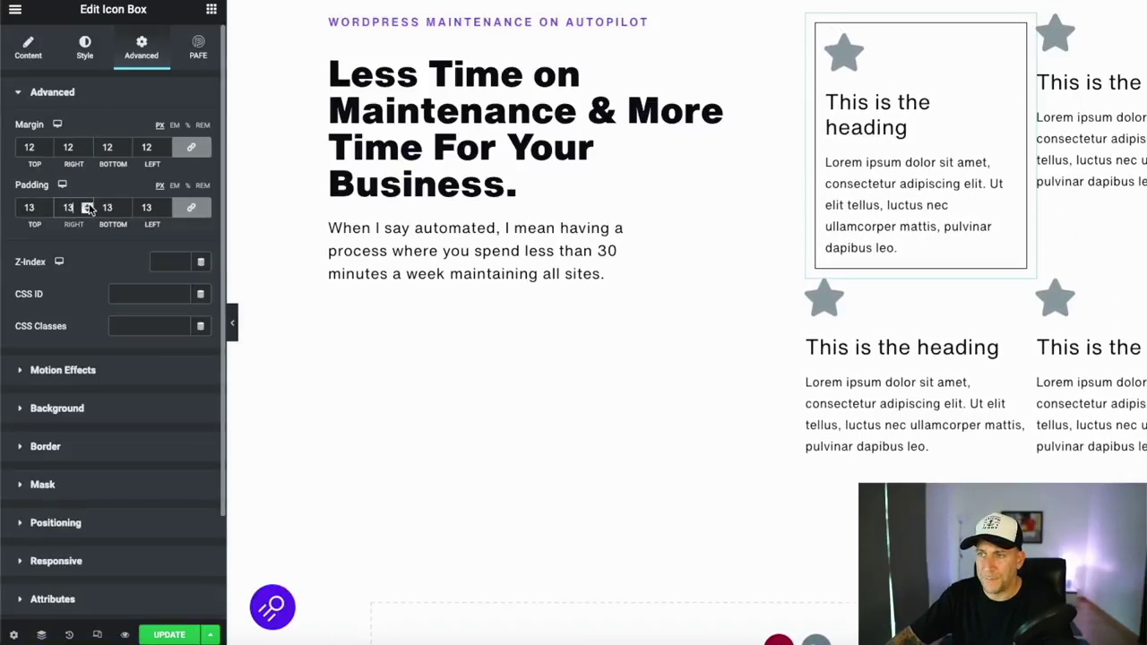
key("Up")
key("Up")
key("Up")
key("Up")
key("Up")
key("Up")
key("Up")
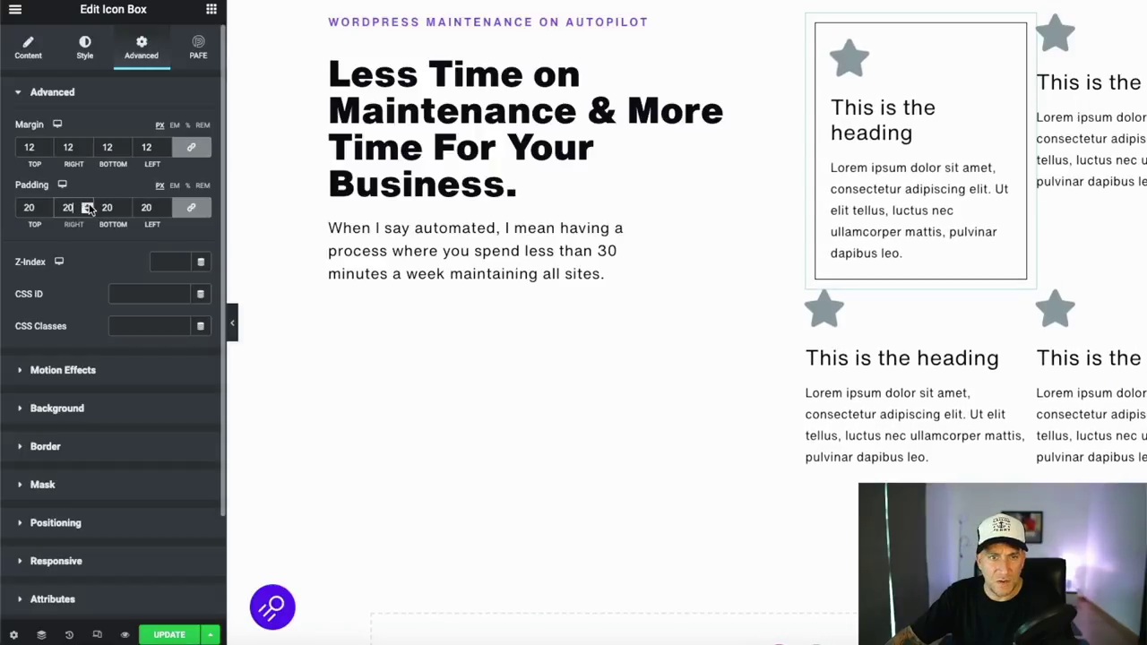
- Copy the first icon box and paste its style onto the other three icon boxes
right_click(1022, 30)
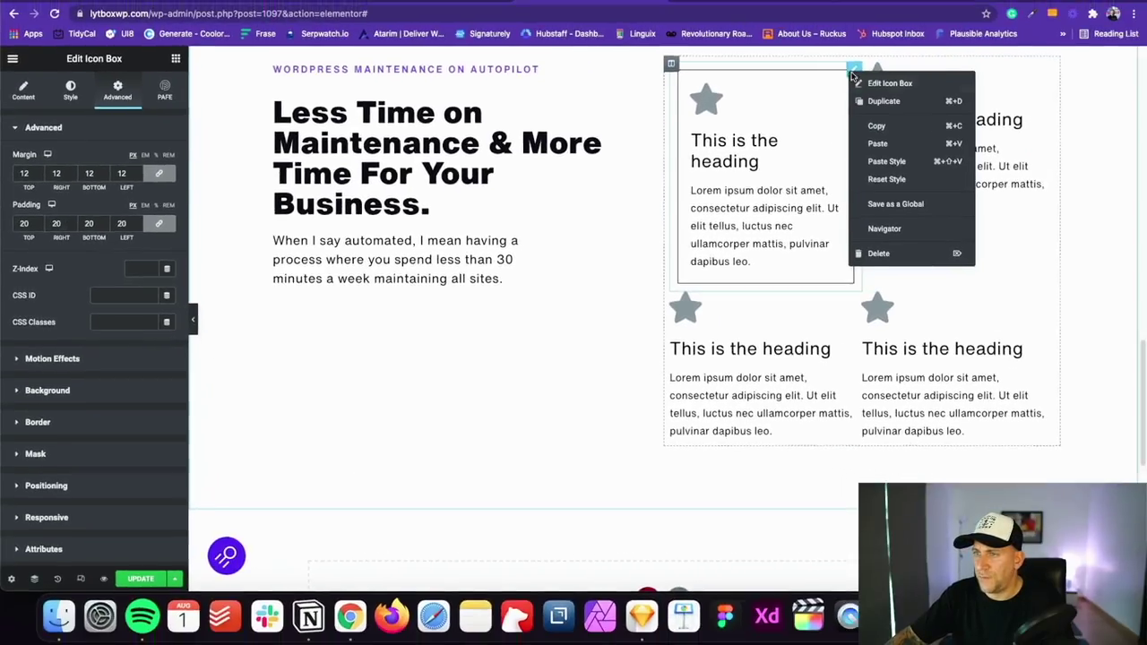
left_click(876, 125)
right_click(1043, 73)
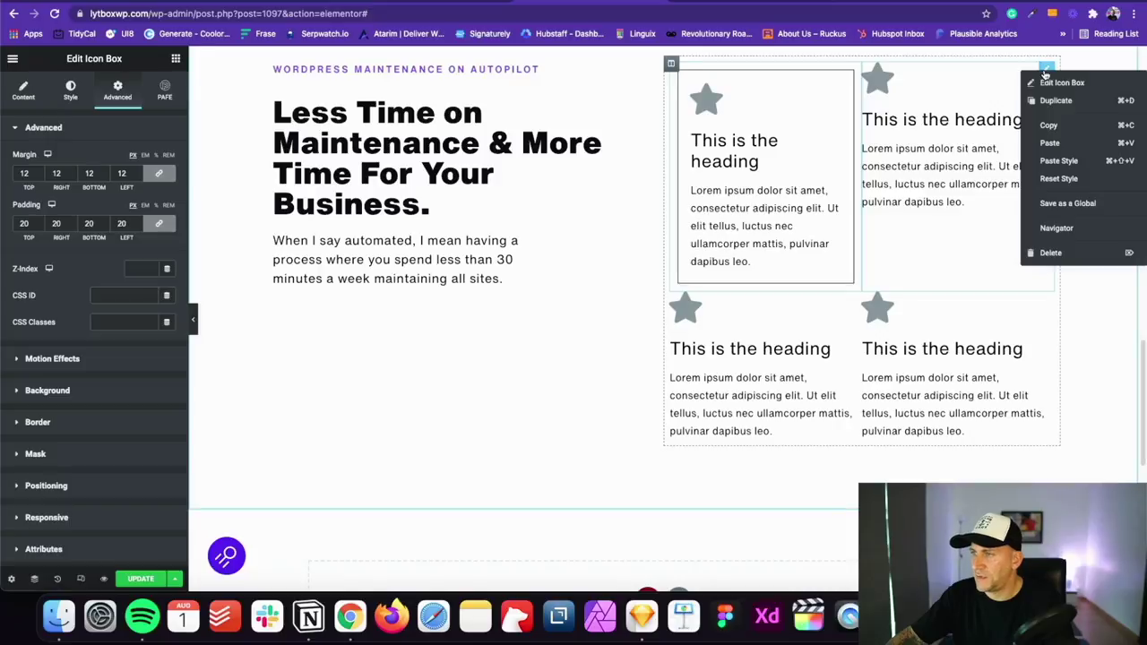
left_click(1062, 163)
right_click(862, 302)
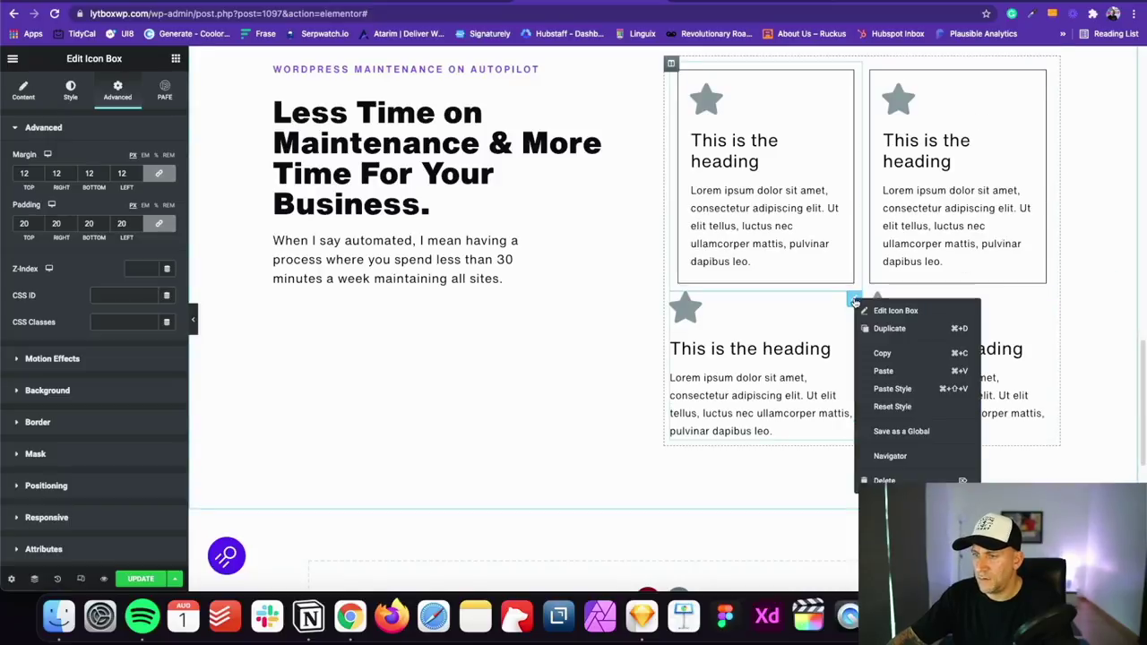
left_click(885, 388)
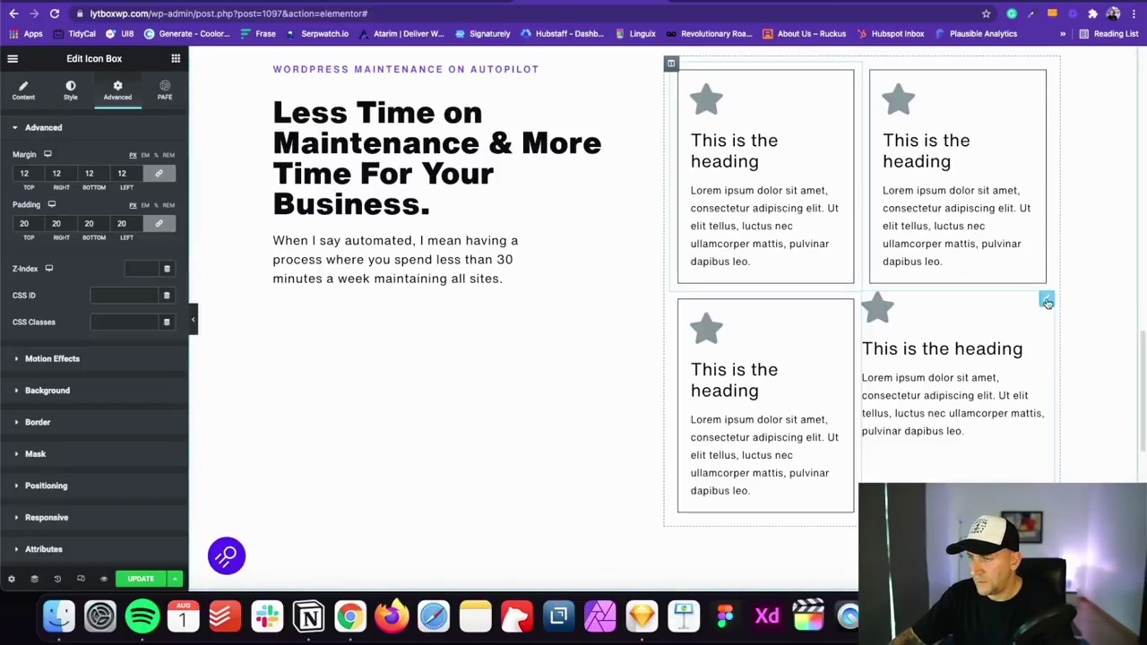
right_click(1047, 302)
left_click(1053, 387)
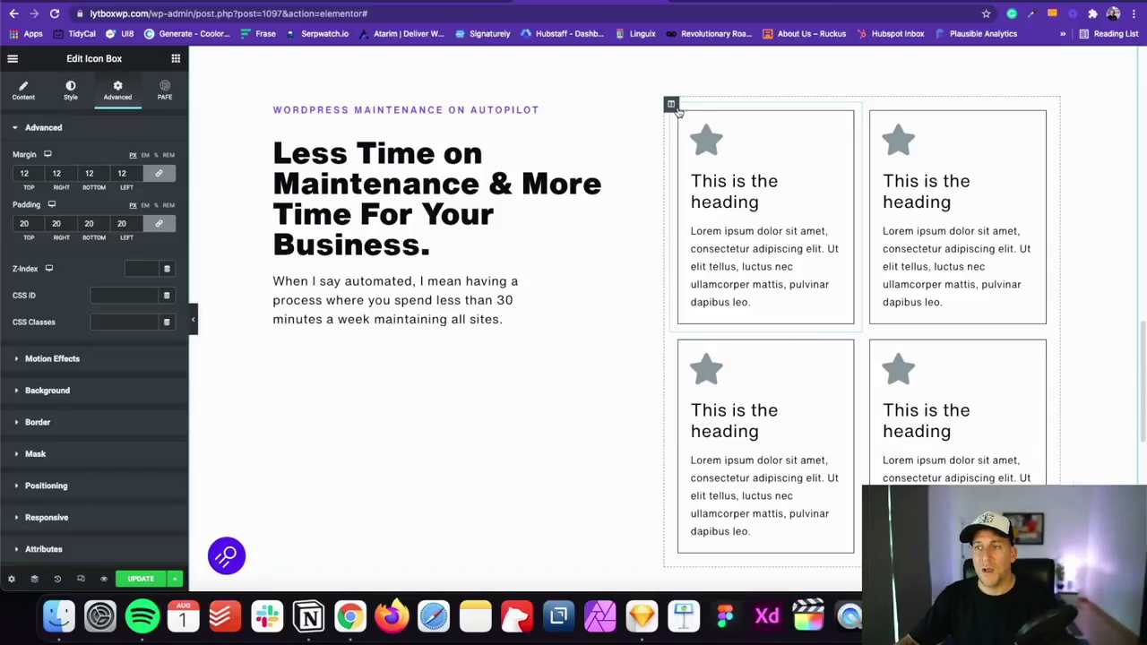
- Review the course page's feature cards, the pre-enrollment promotion column's layout settings and the grid of eight icon boxes in the editor
left_click(543, 101)
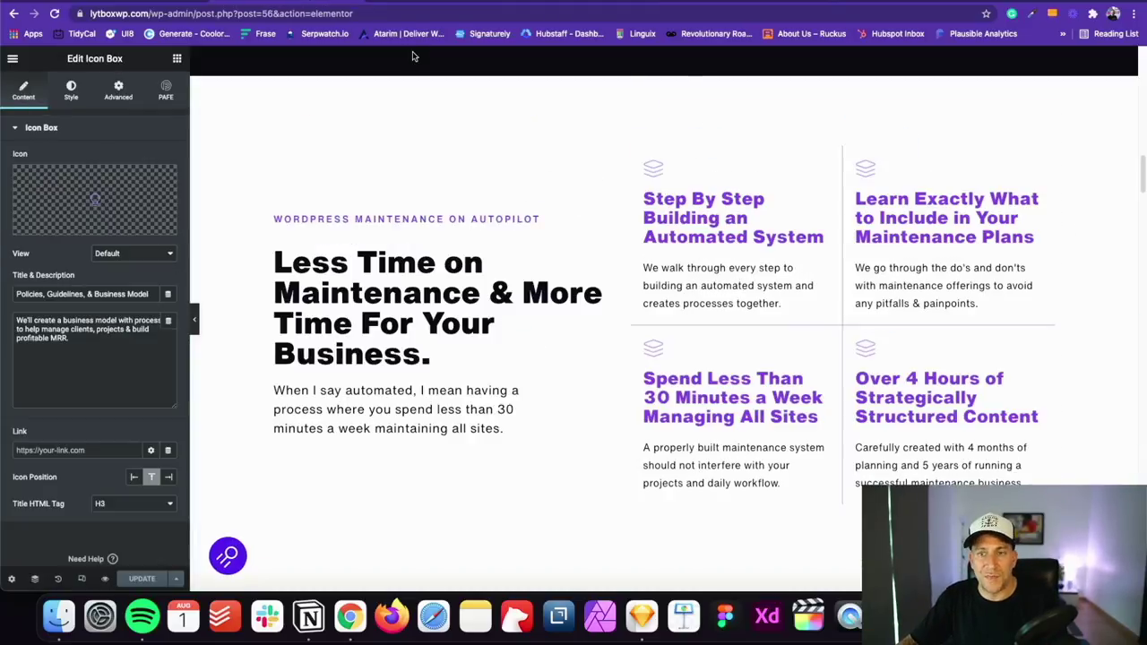
scroll(668, 328, "down", 4)
scroll(668, 328, "down", 20)
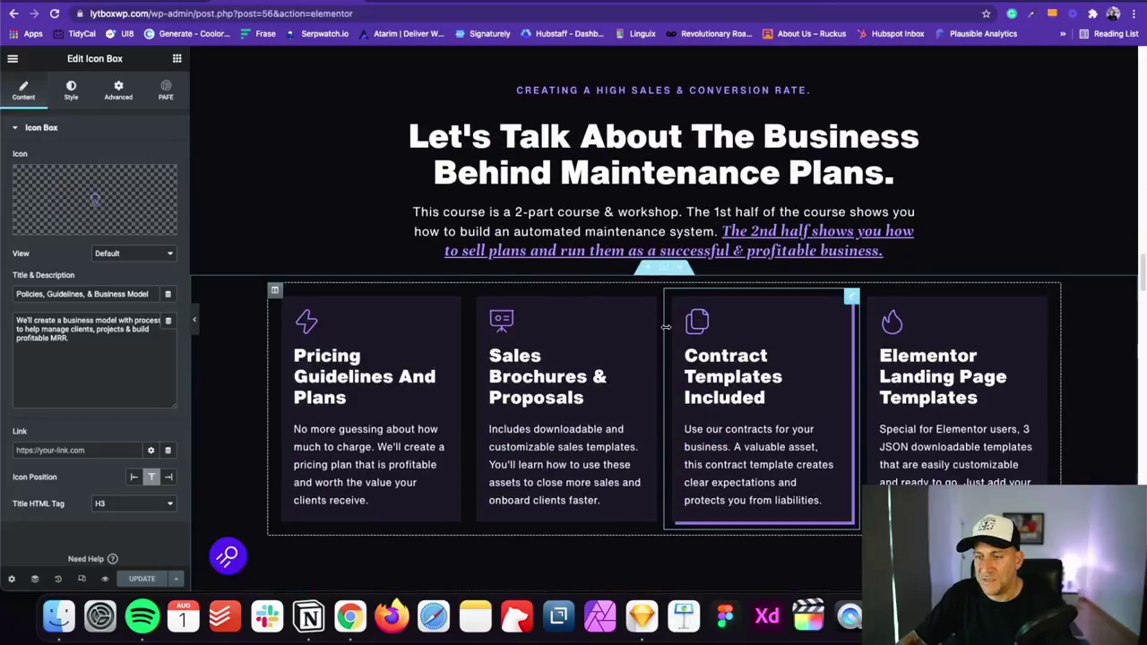
scroll(666, 328, "down", 20)
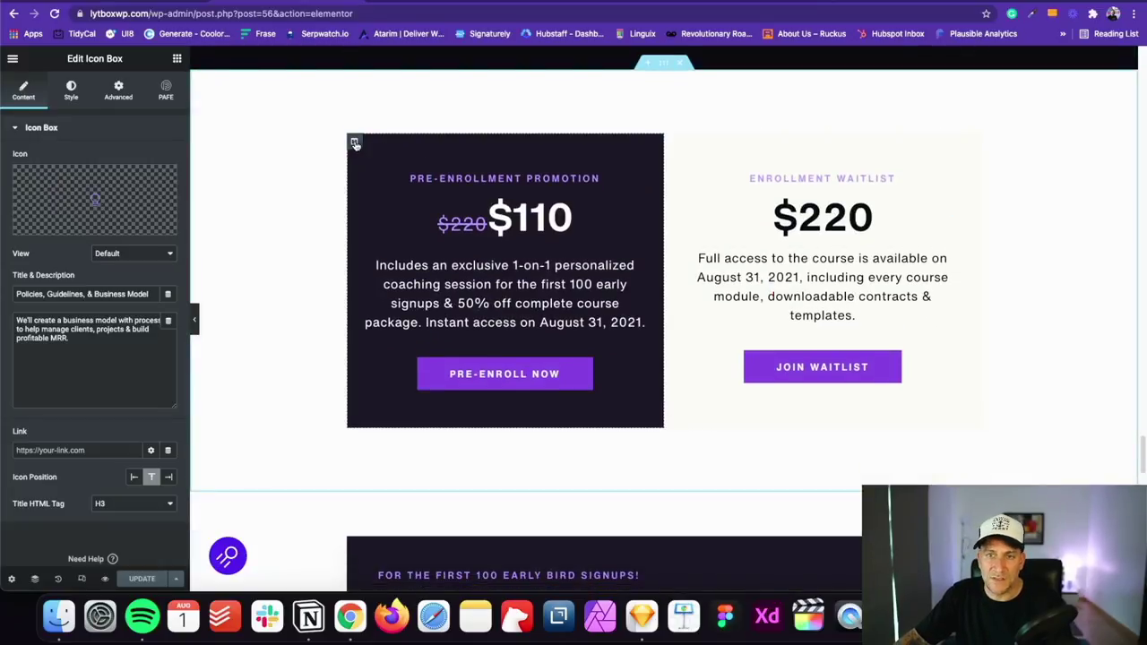
left_click(355, 143)
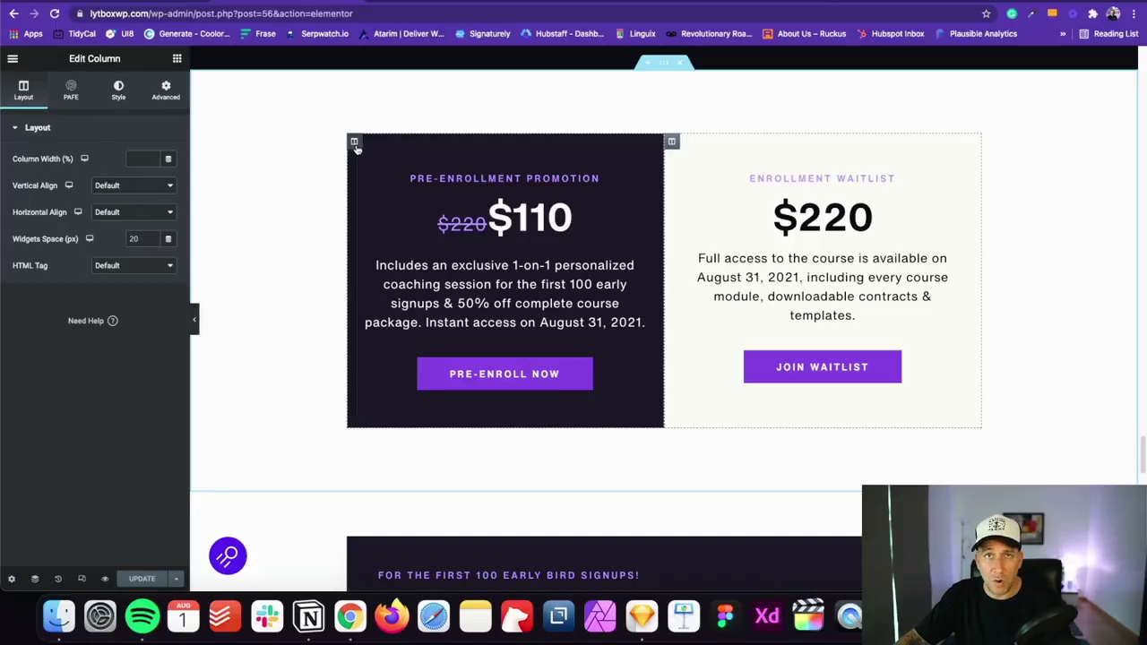
scroll(550, 259, "up", 15)
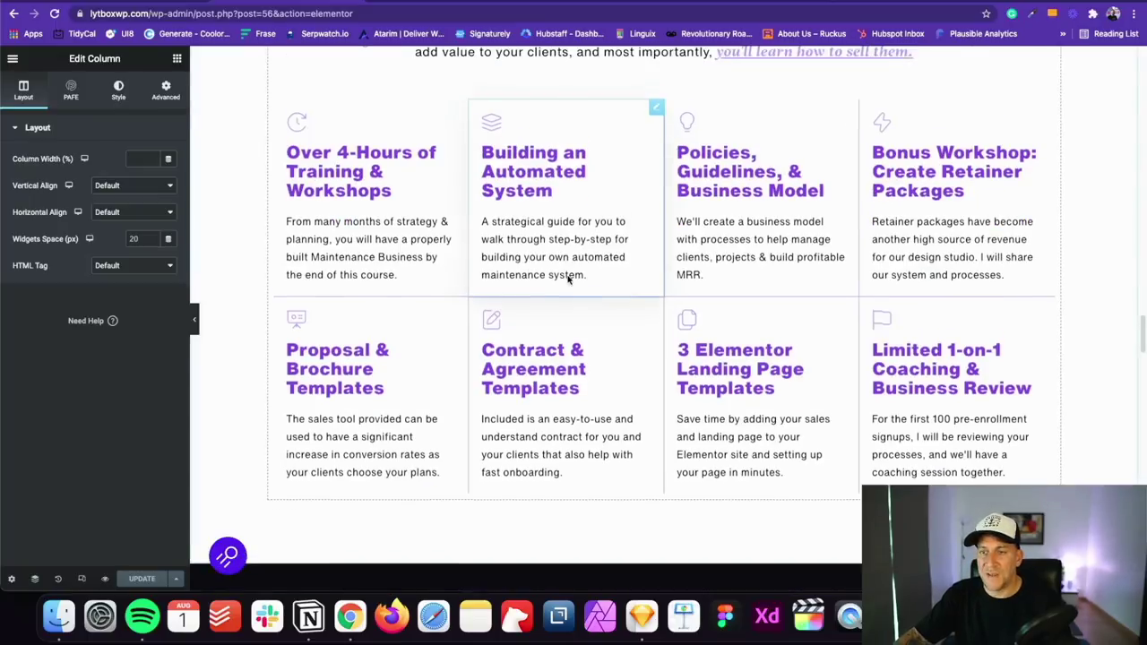
scroll(568, 278, "up", 1)
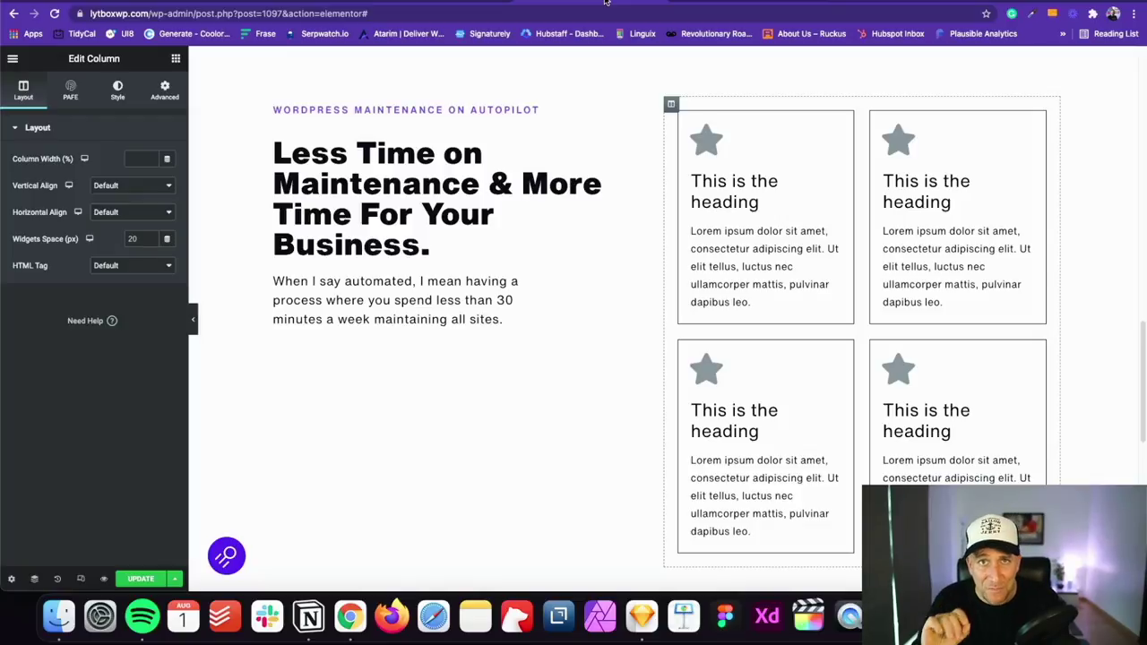
- Compare the demo page's first icon box settings with the demo and Maintenance Plans Course page previews
key("ctrl+Tab")
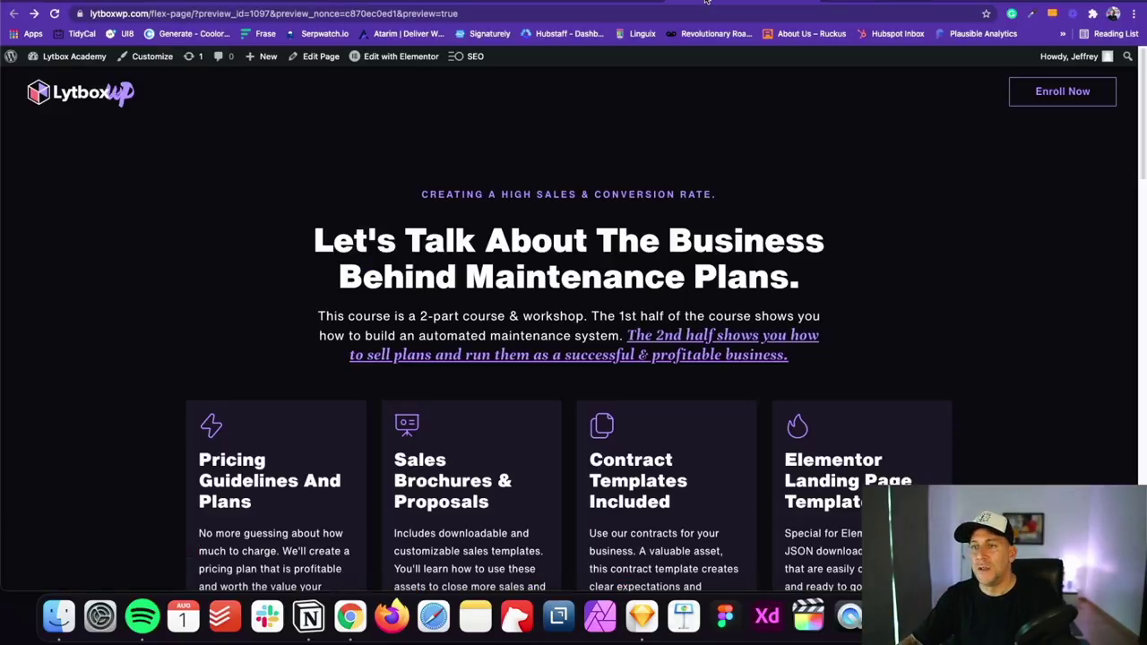
key("ctrl+shift+Tab")
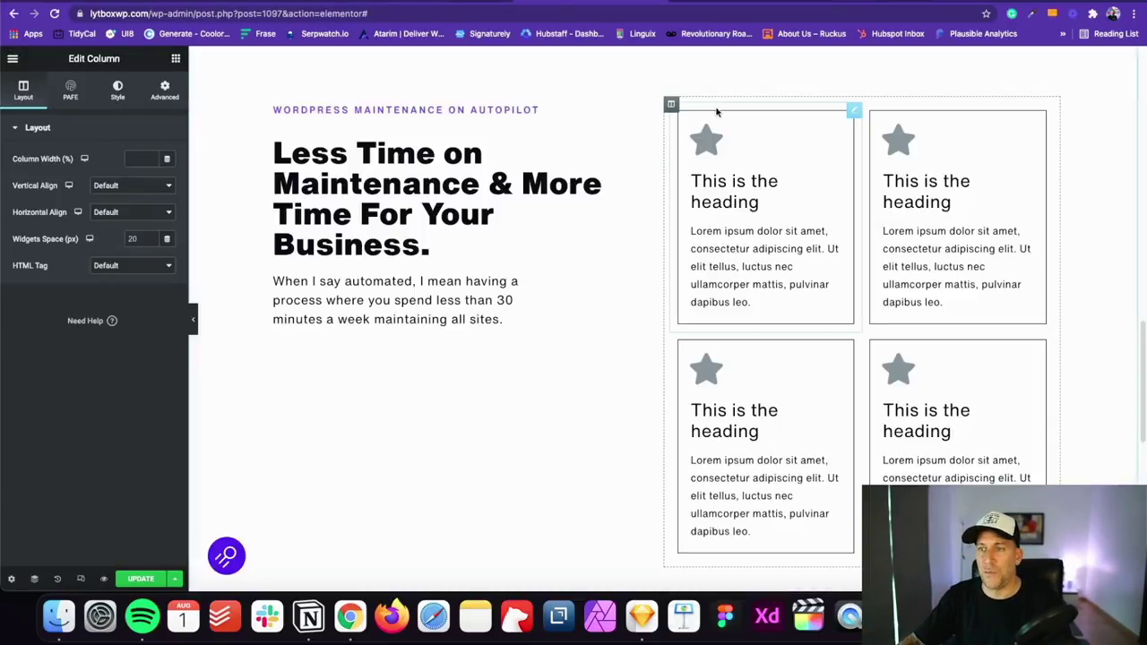
left_click(855, 113)
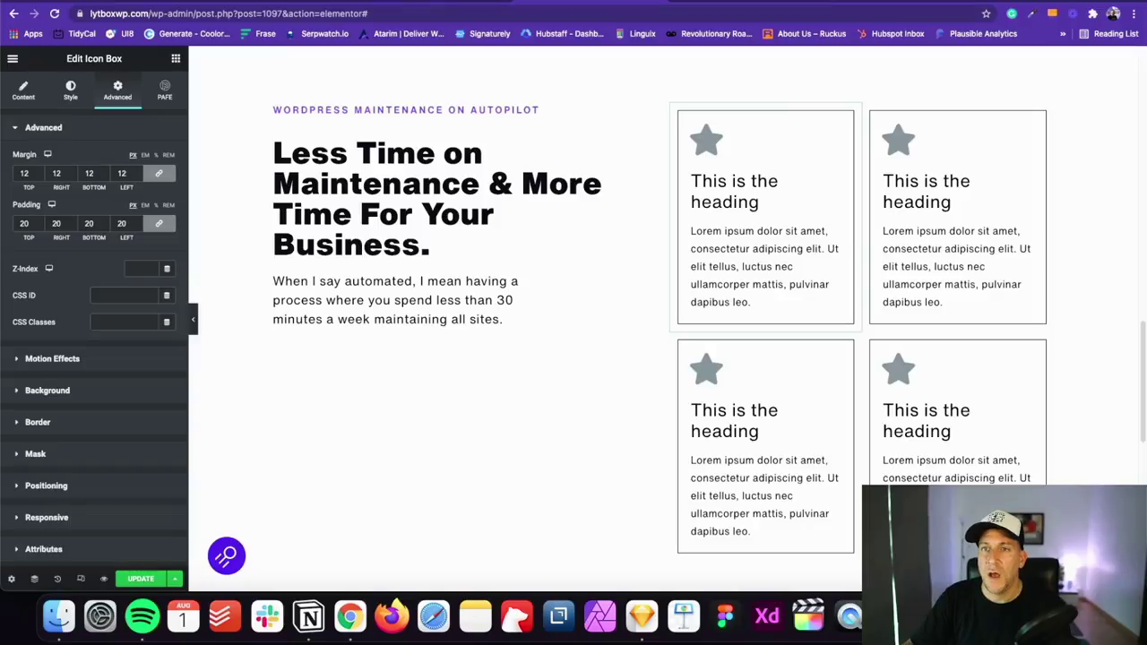
key("ctrl+Tab")
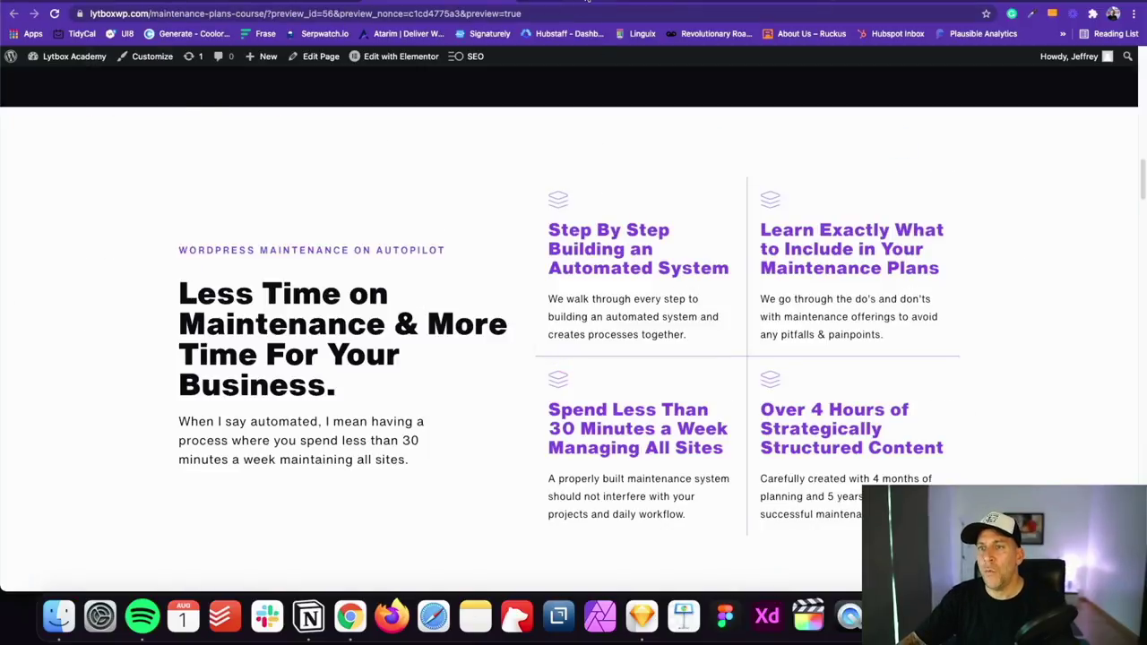
key("ctrl+shift+Tab")
- Add a single-column section below the icon box section and place a Heading widget reading "Share:" in it
scroll(613, 195, "down", 5)
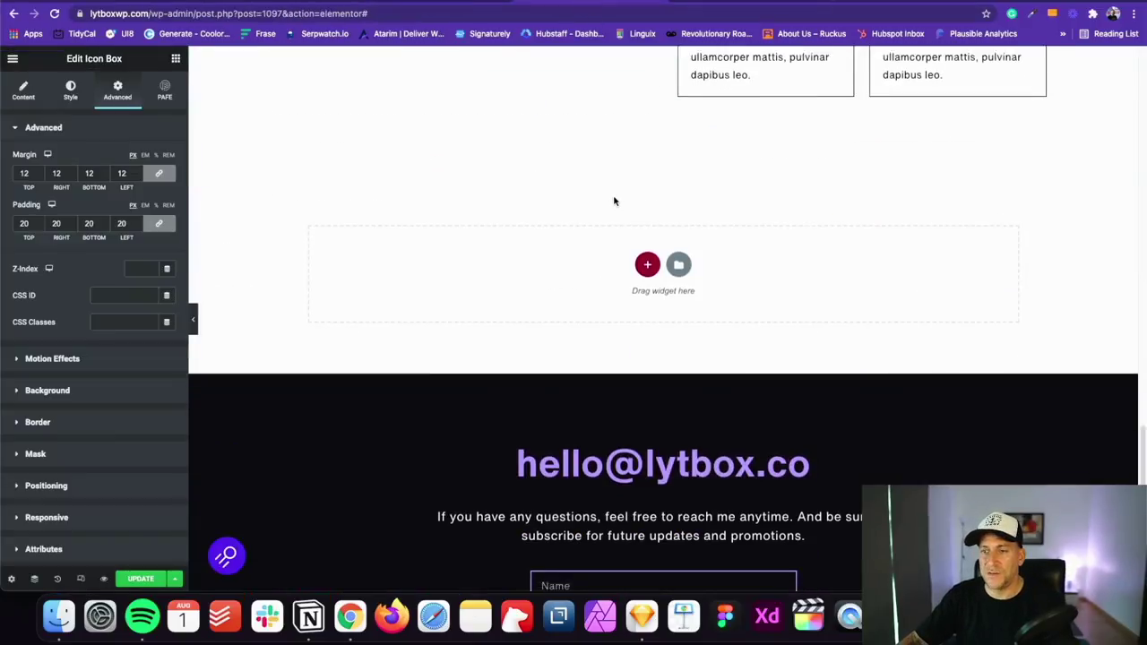
left_click(656, 260)
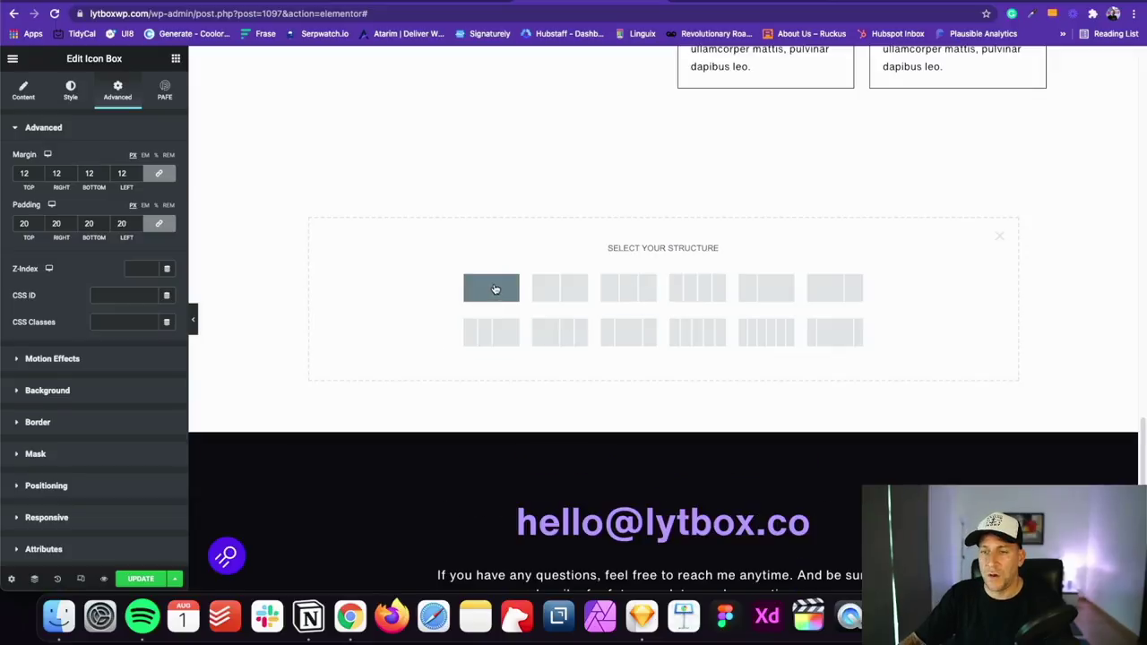
left_click(489, 287)
left_click(176, 58)
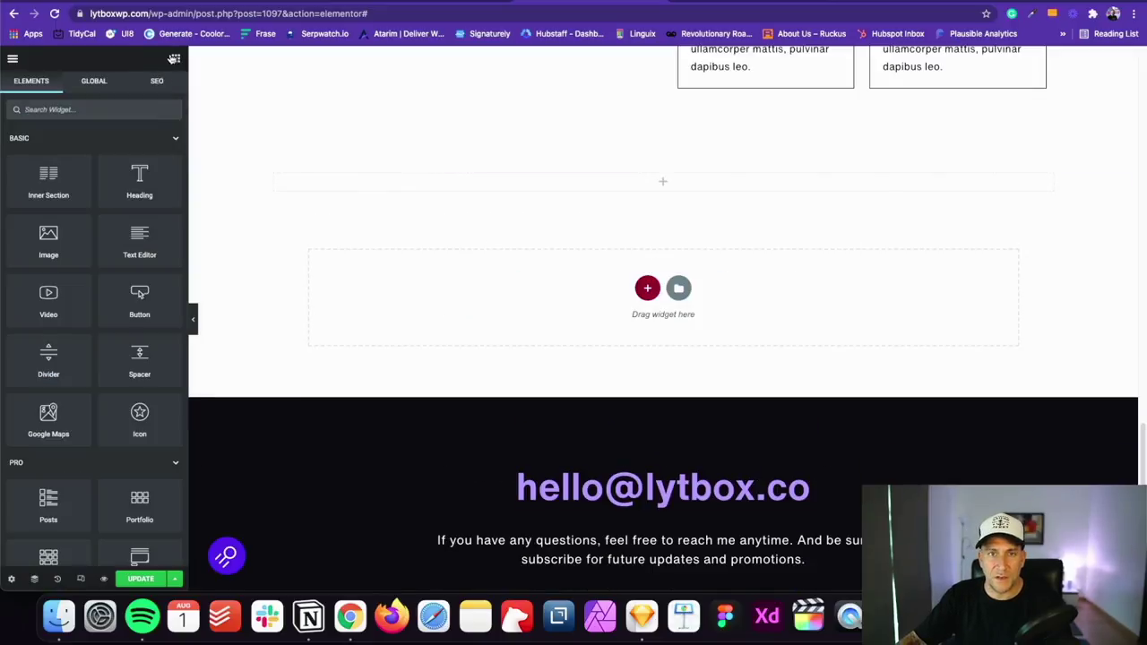
left_click_drag(135, 179, 331, 184)
triple_click(116, 172)
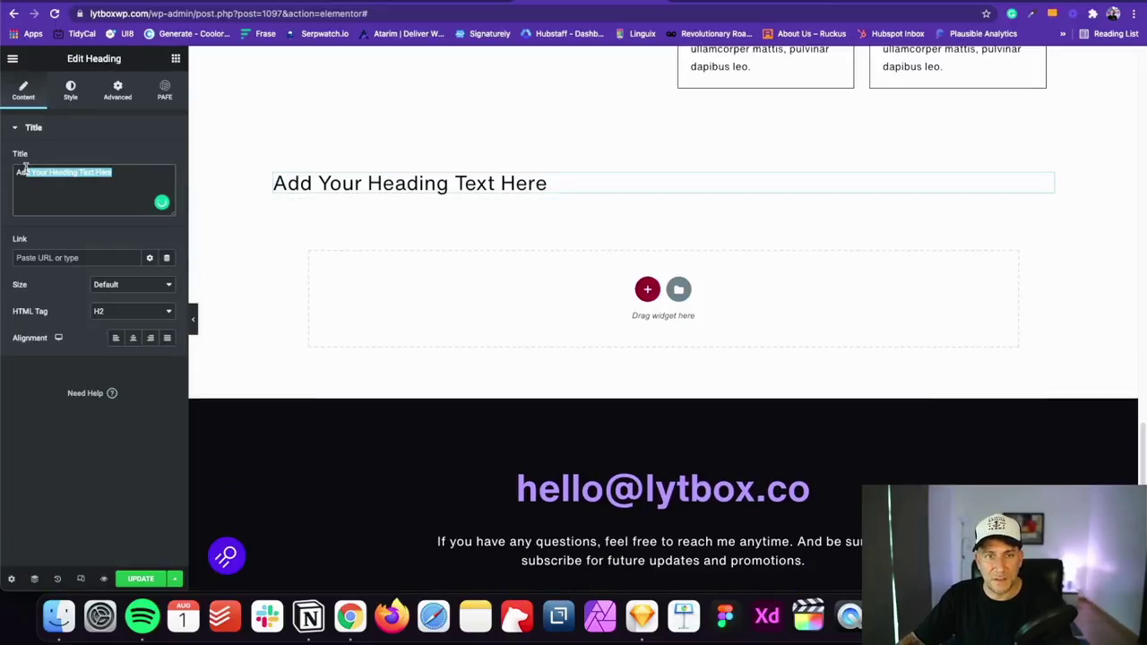
type("Share:")
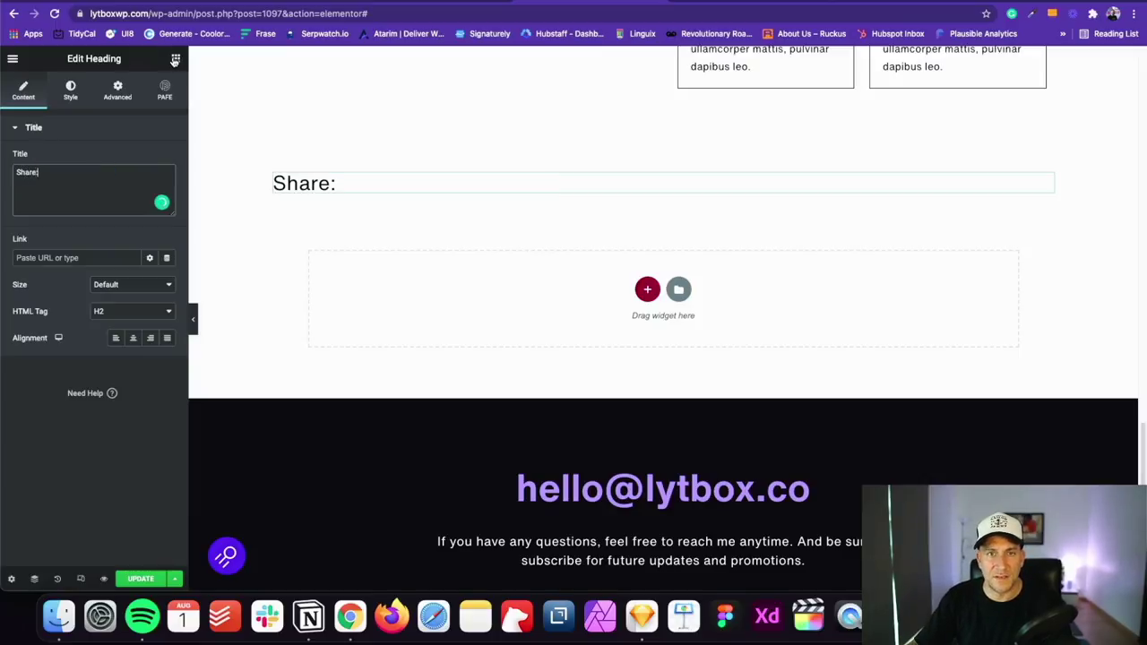
- Set the "Share:" heading's HTML tag to span and its text color to the global Text & Dark Background color
left_click(121, 306)
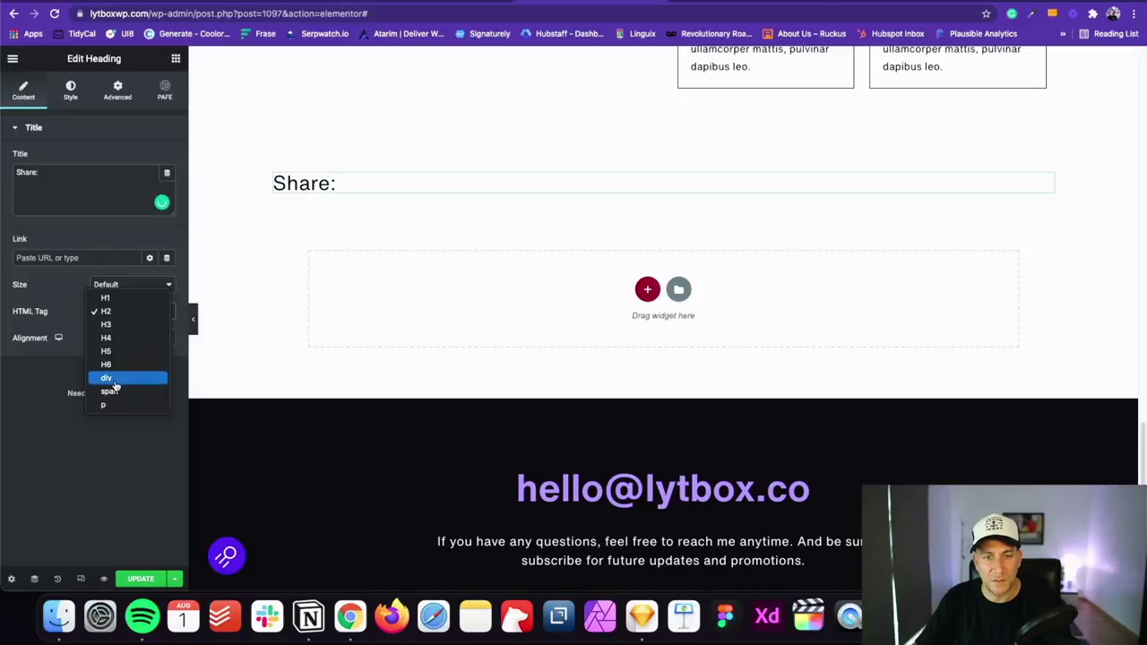
left_click(107, 391)
left_click(116, 93)
left_click(71, 91)
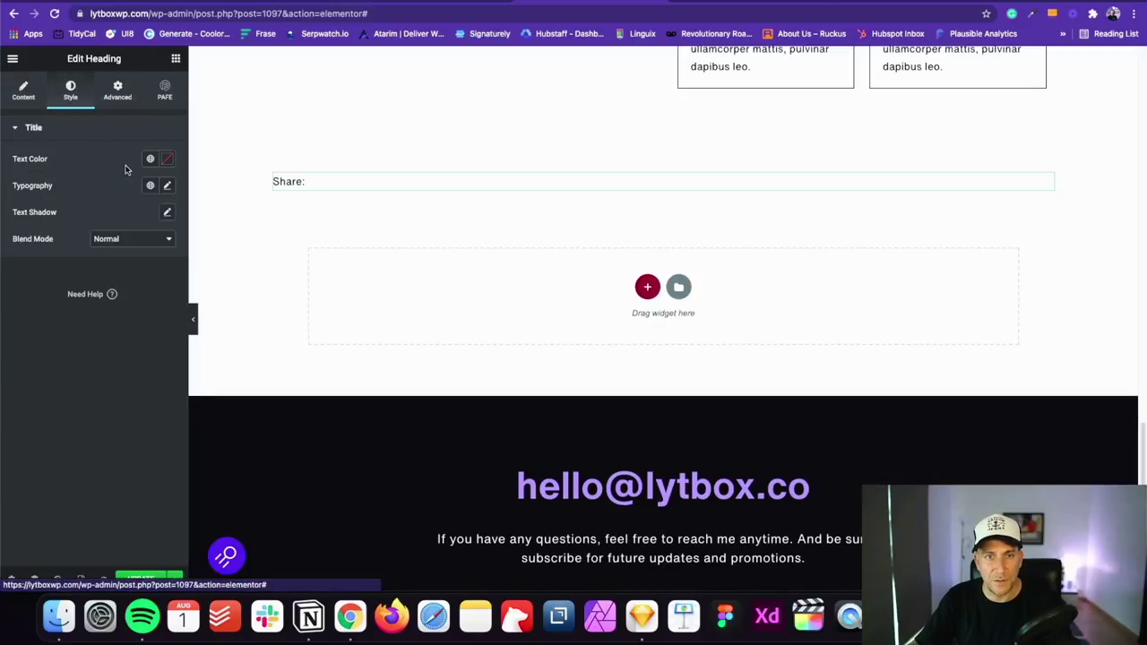
left_click(150, 159)
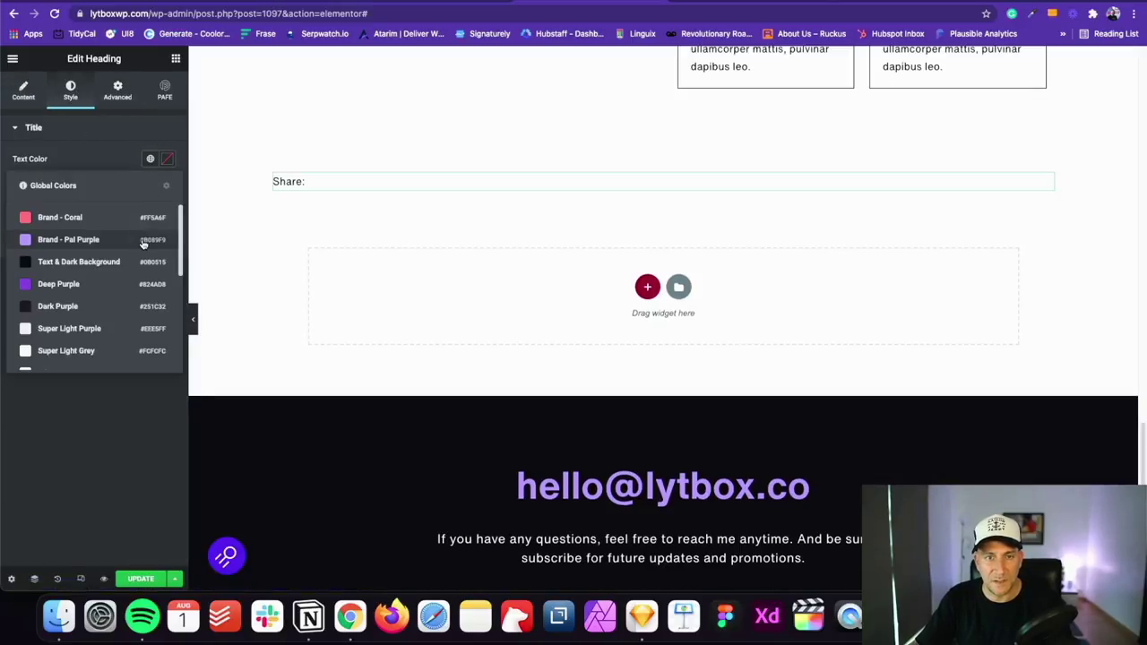
left_click(89, 262)
- Apply the global Sub Header font to the "Share:" heading's typography
left_click(151, 186)
scroll(94, 295, "down", 5)
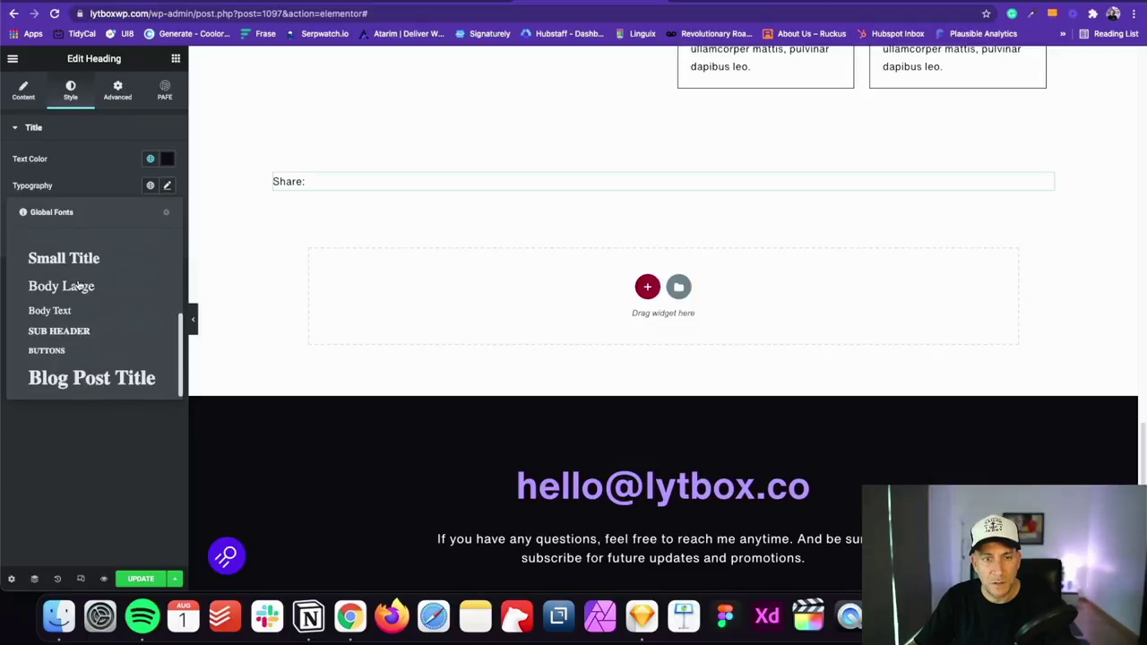
left_click(90, 331)
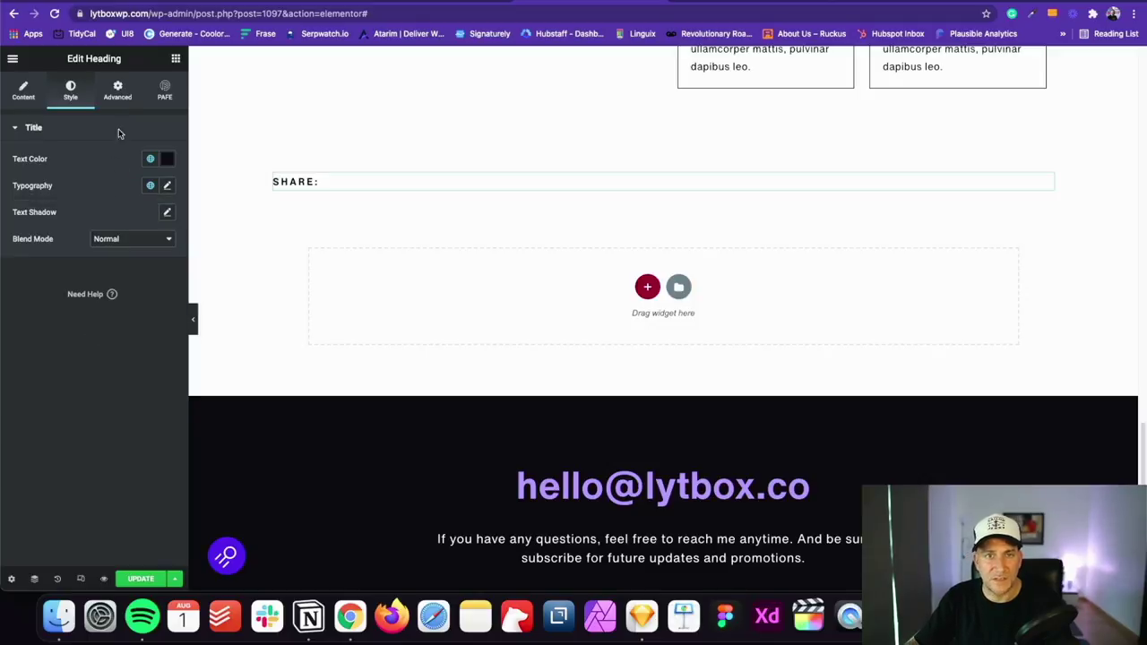
- Place a Social Icons widget below the "Share:" heading, left-aligned with an icon size of 17
left_click(175, 59)
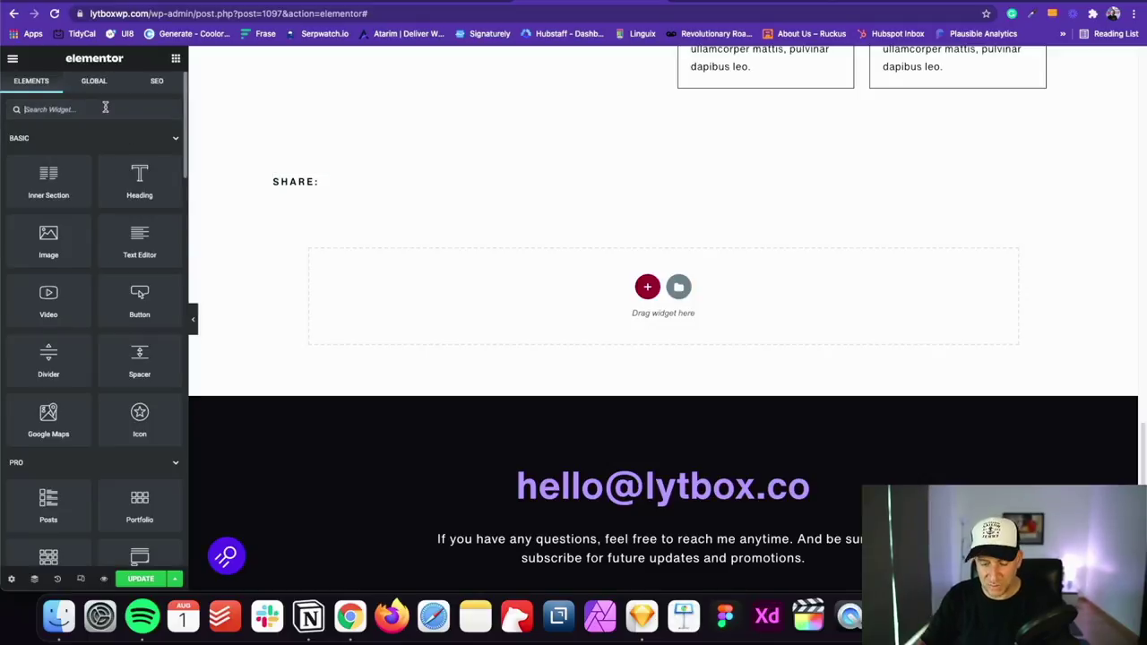
type("social")
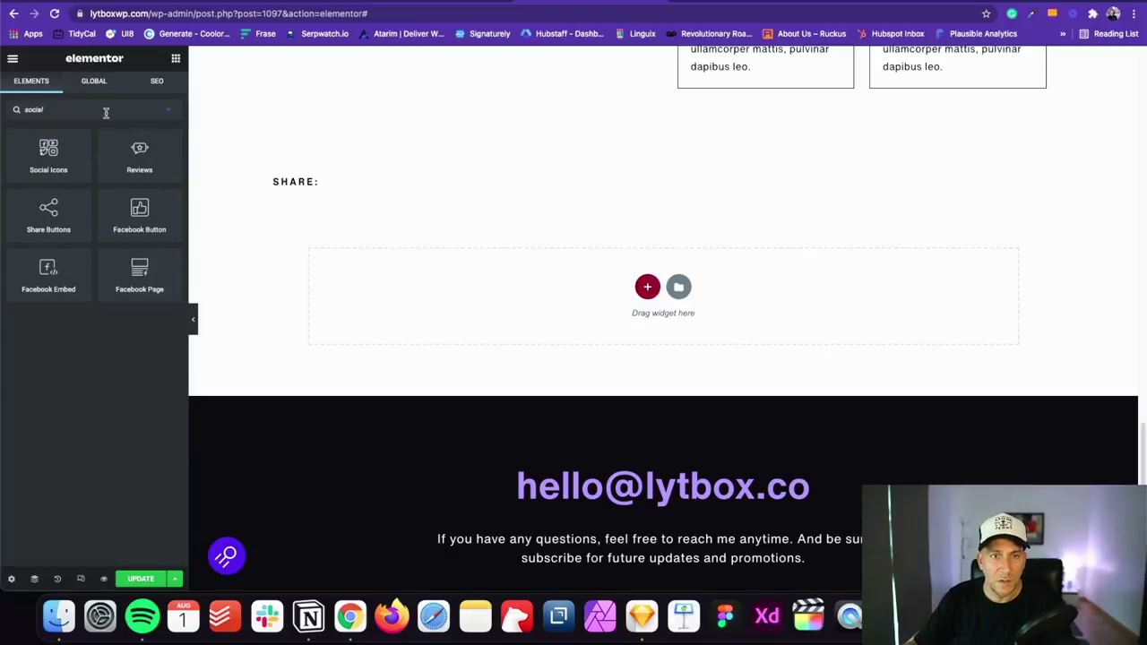
left_click_drag(48, 152, 353, 165)
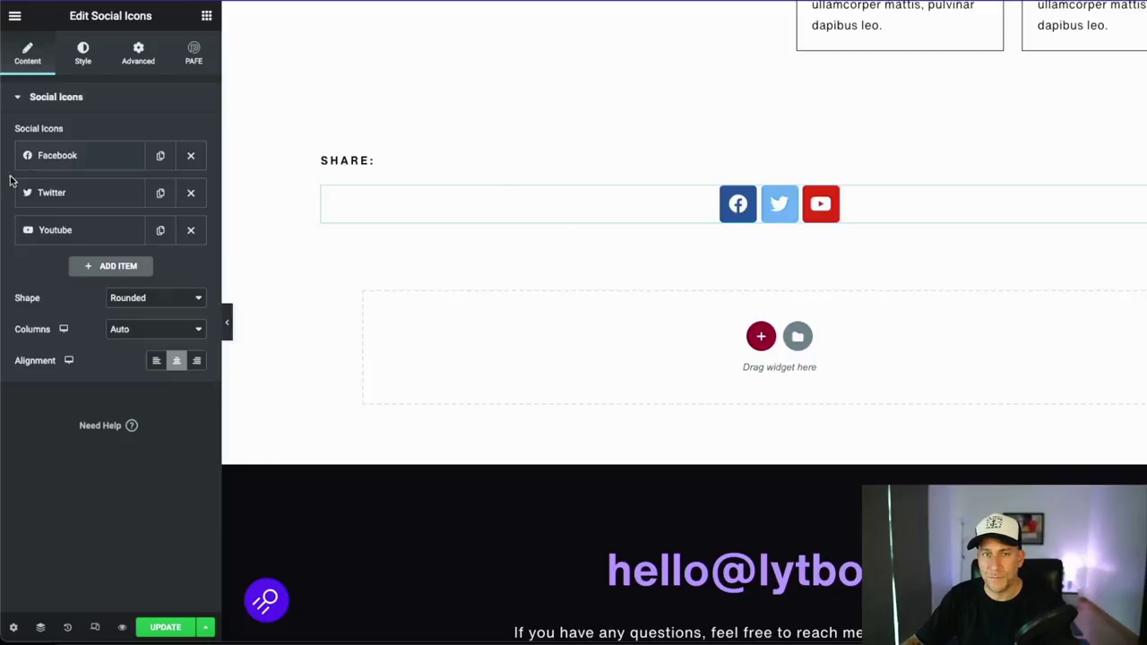
left_click(155, 361)
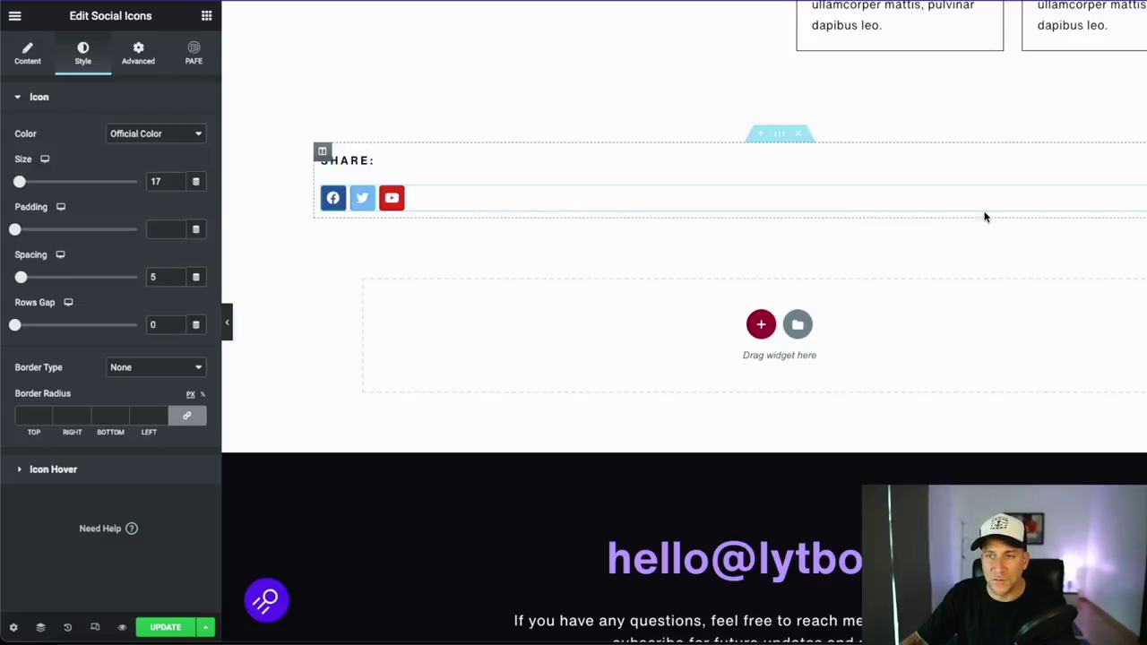
- Set the "Share:" heading's positioning width to Inline (auto)
left_click(420, 164)
left_click(135, 53)
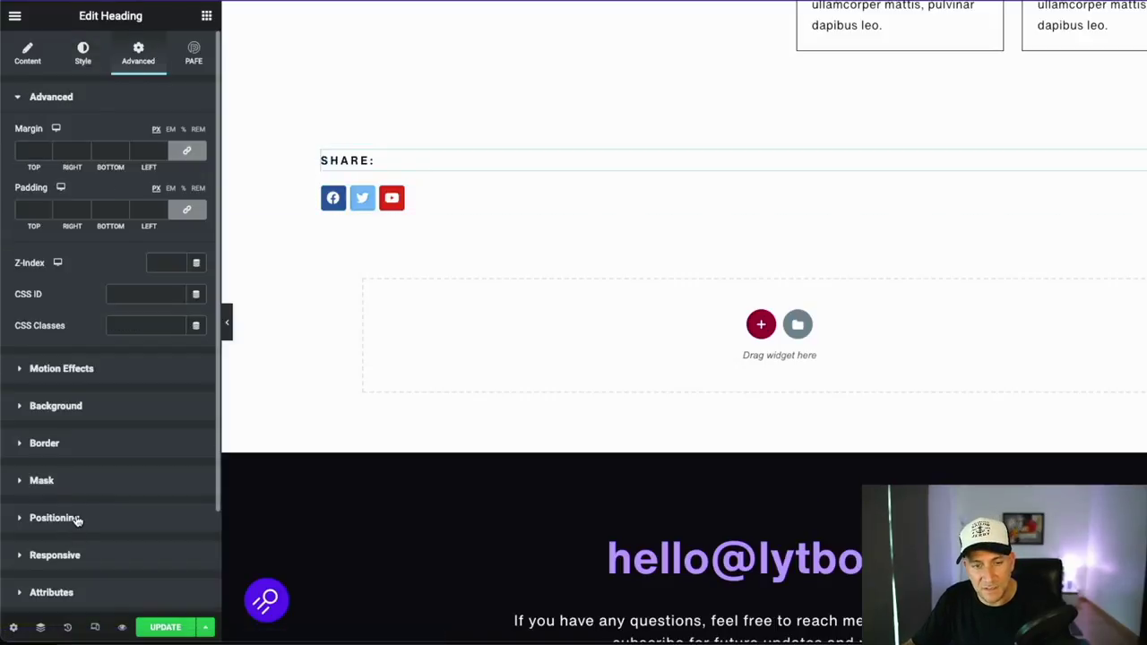
left_click(76, 517)
left_click(136, 322)
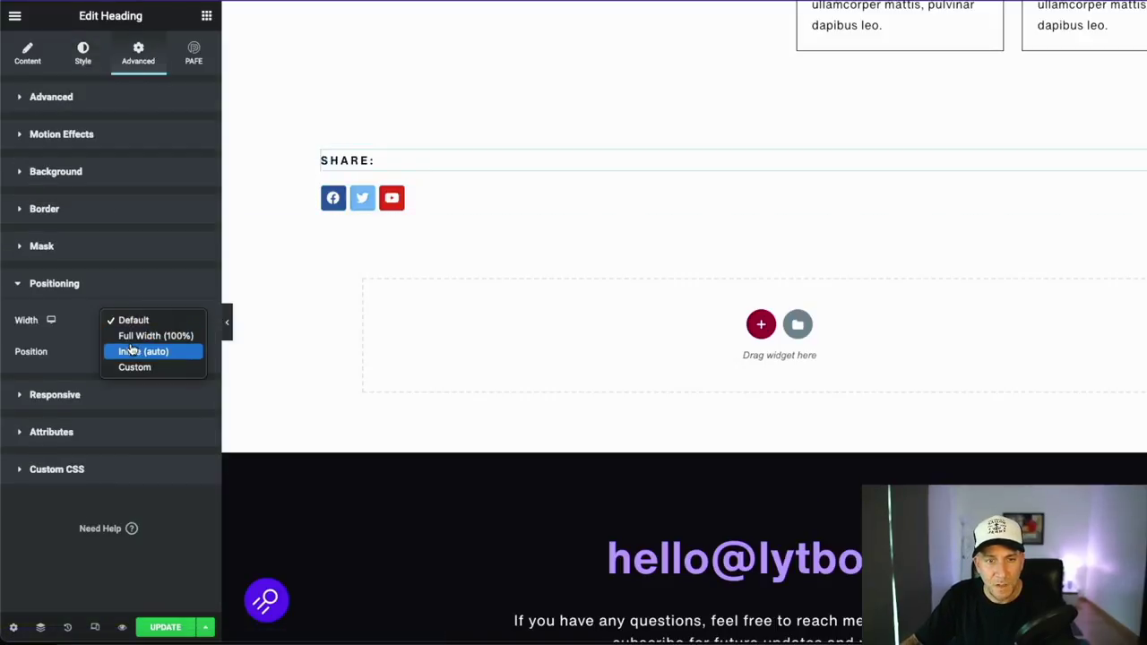
left_click(131, 351)
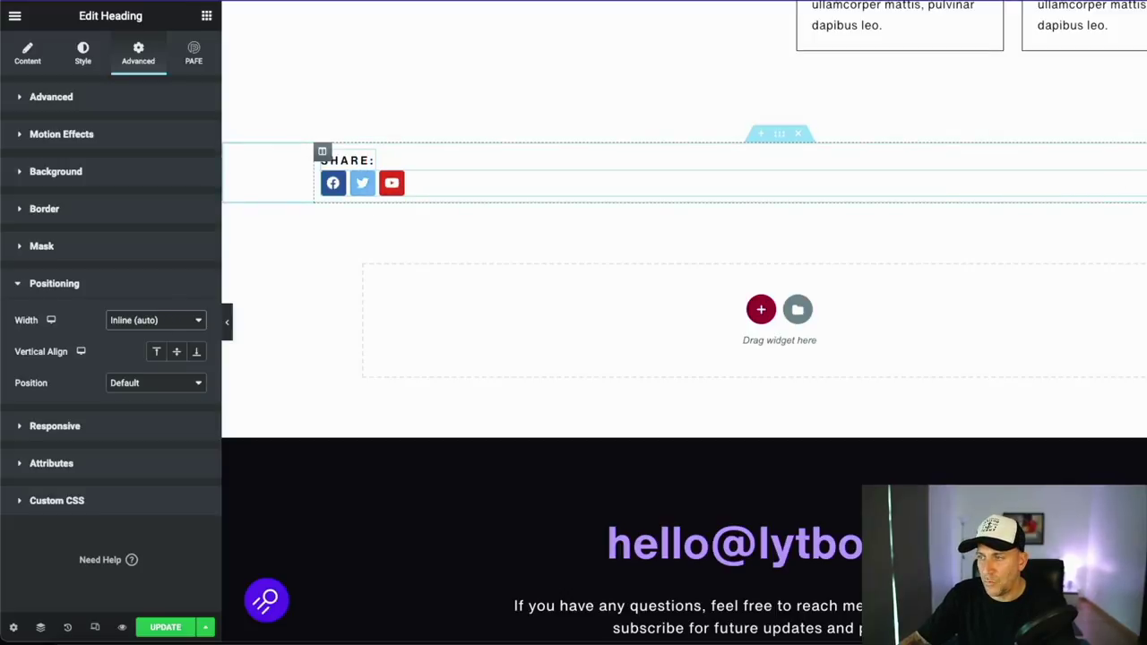
- Set the Social Icons widget's positioning width to Inline (auto) so it sits beside the heading
left_click(1118, 186)
left_click(138, 53)
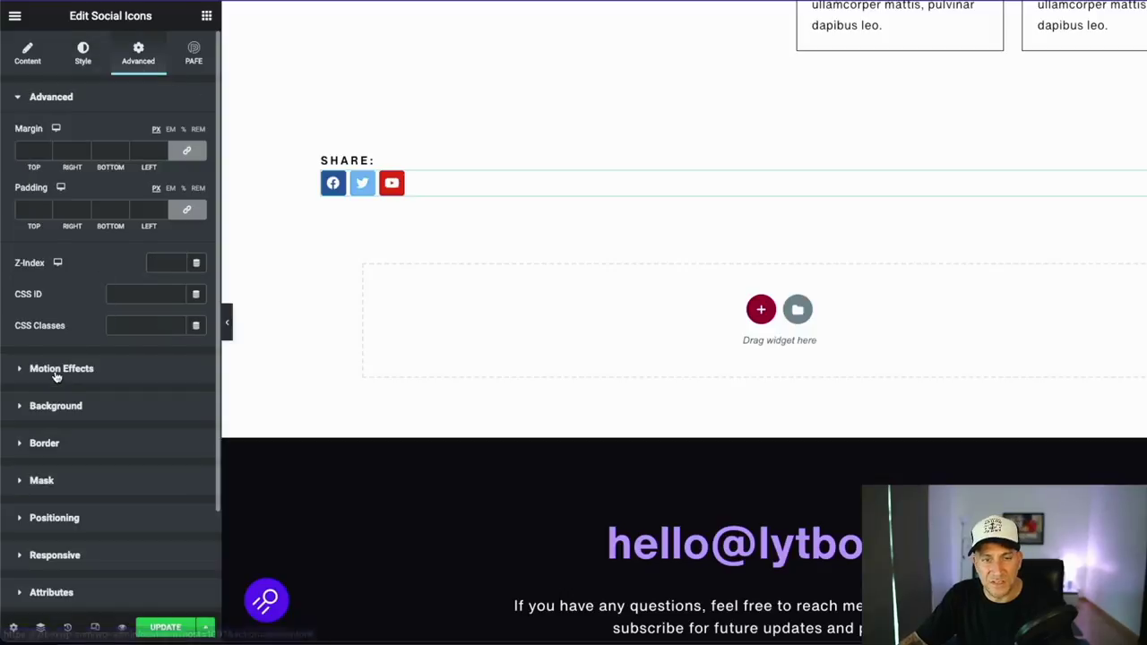
left_click(74, 516)
left_click(151, 323)
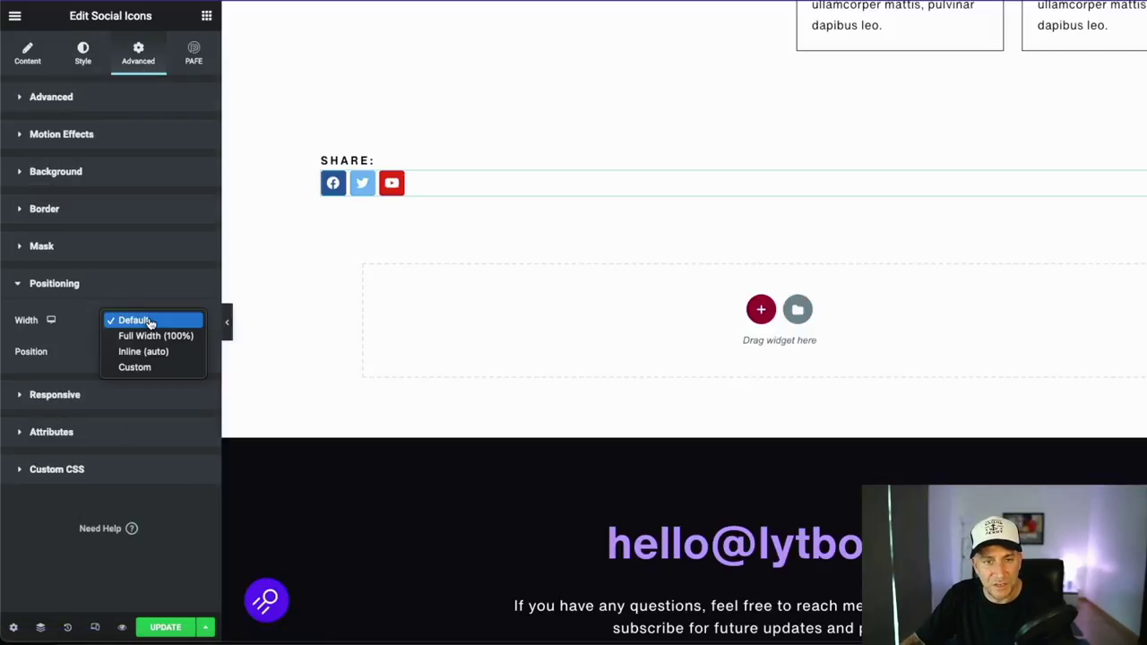
left_click(143, 351)
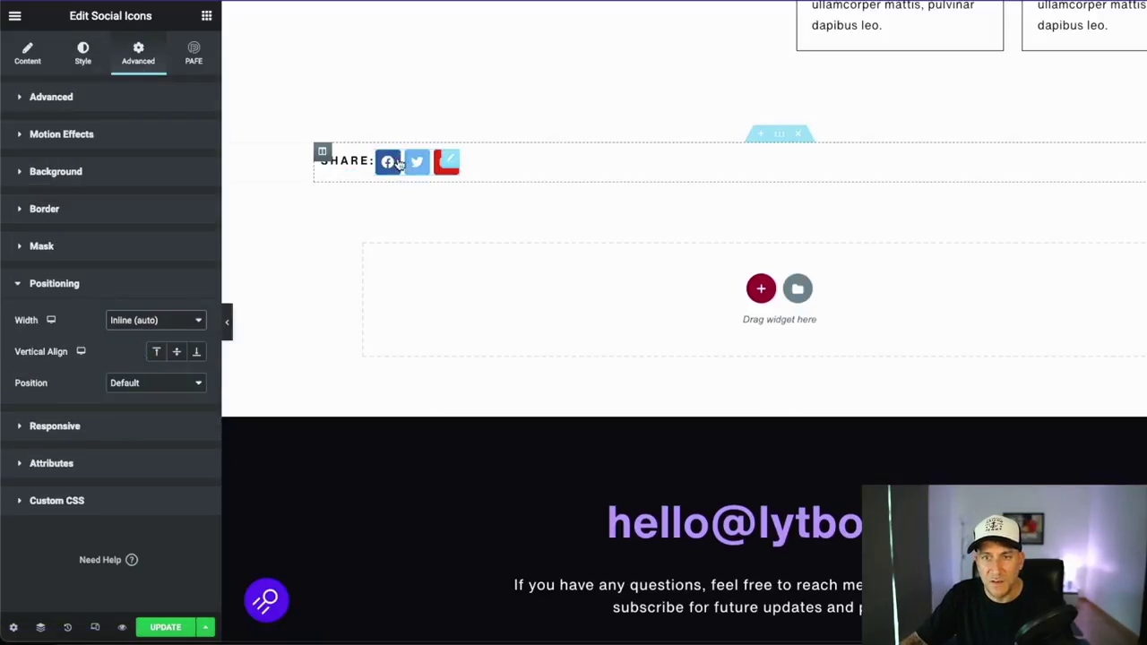
- Set the share row column's vertical alignment to Middle and its horizontal alignment to Start
left_click(322, 151)
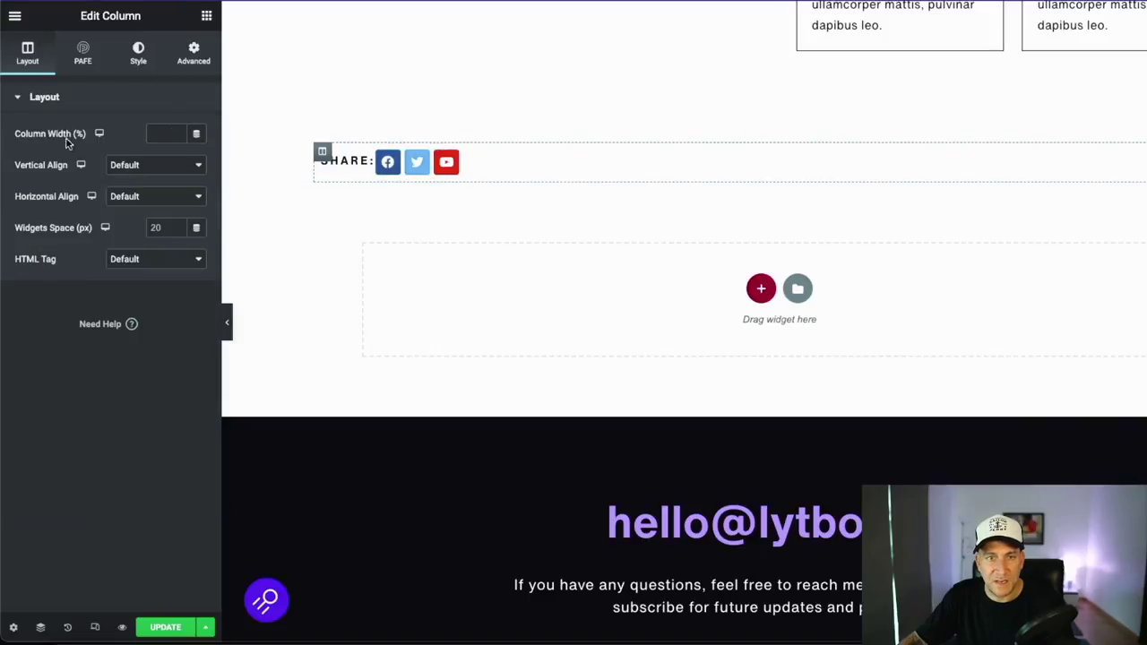
left_click(119, 166)
left_click(134, 192)
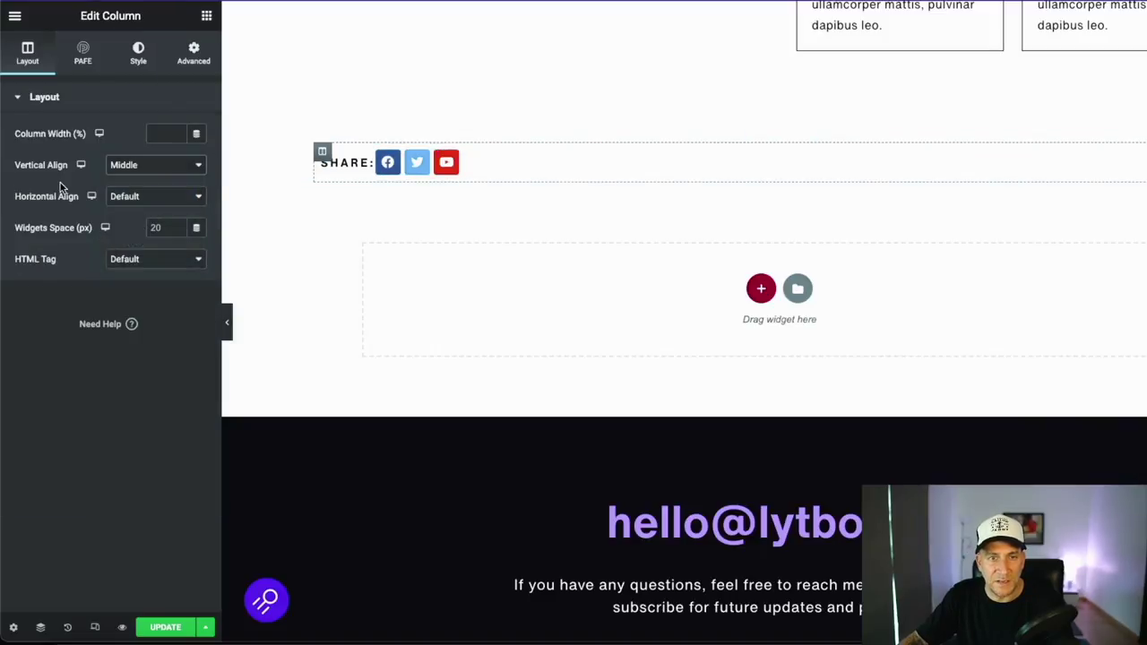
left_click(123, 199)
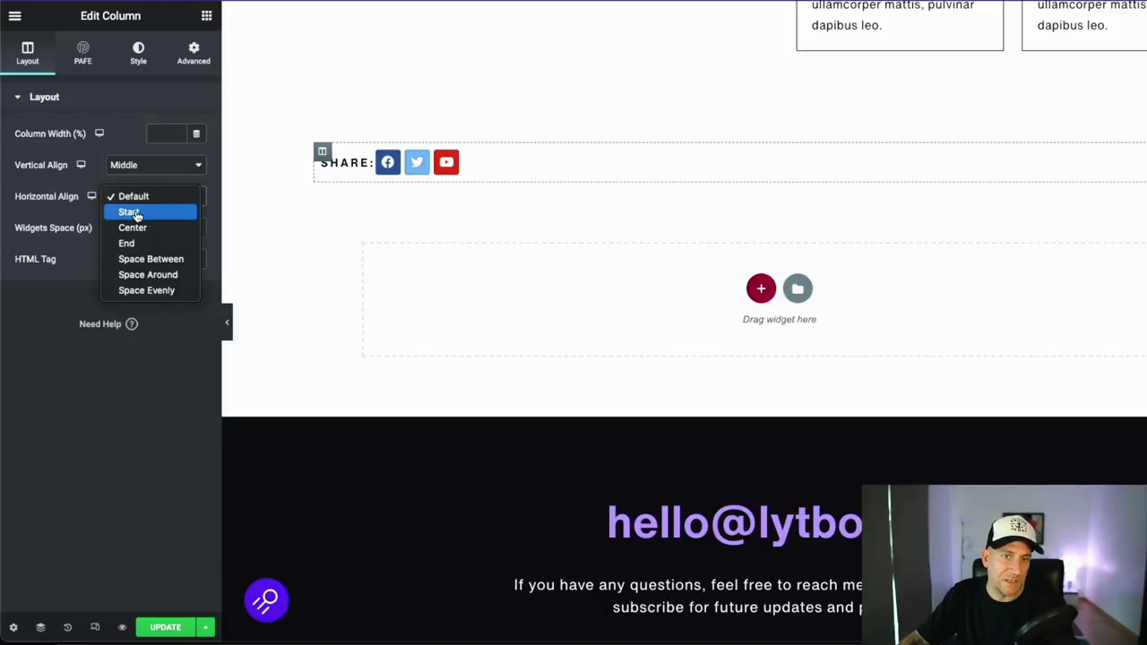
left_click(136, 210)
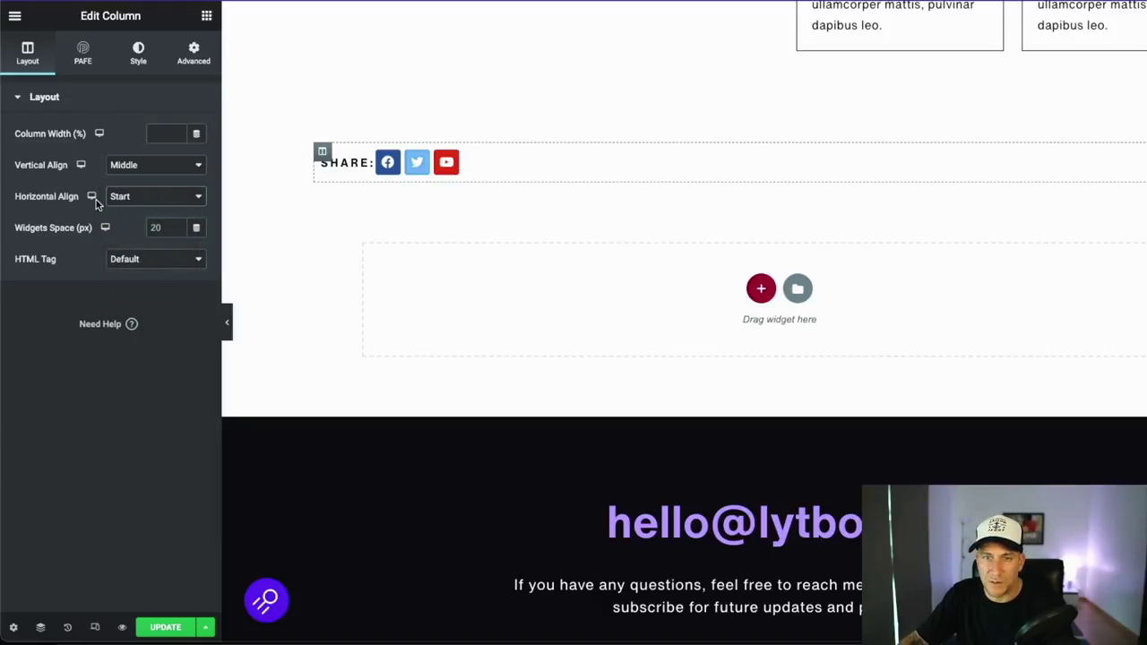
- Unlink the "Share:" heading's padding values and set its right padding to 20 px
left_click(370, 164)
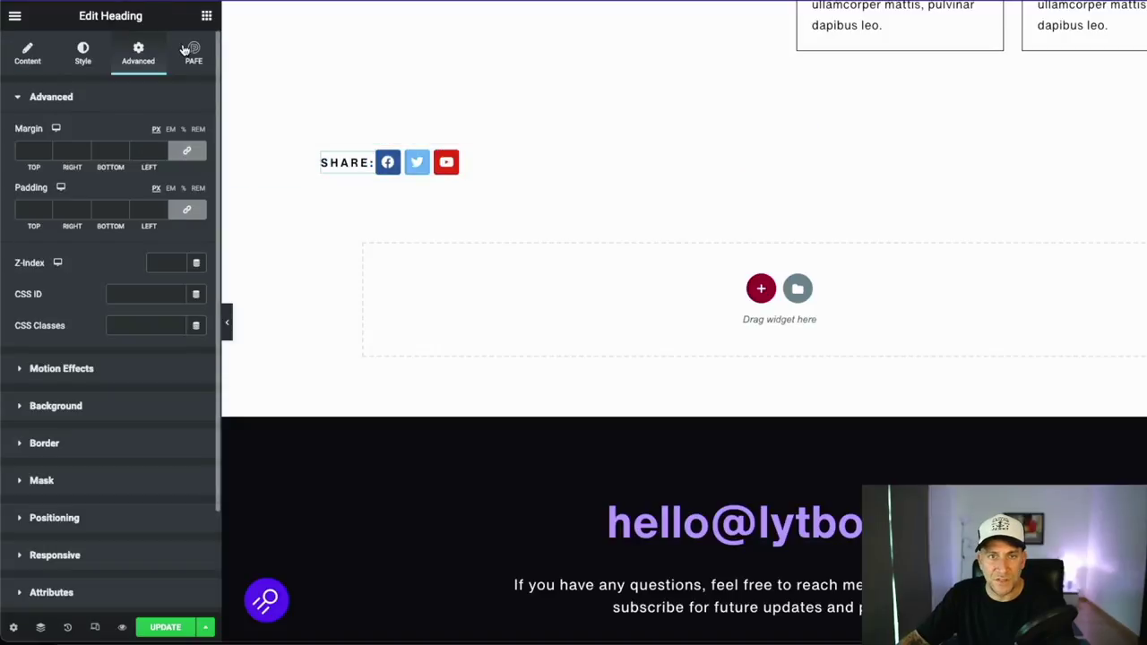
left_click(192, 52)
left_click(138, 54)
left_click(190, 207)
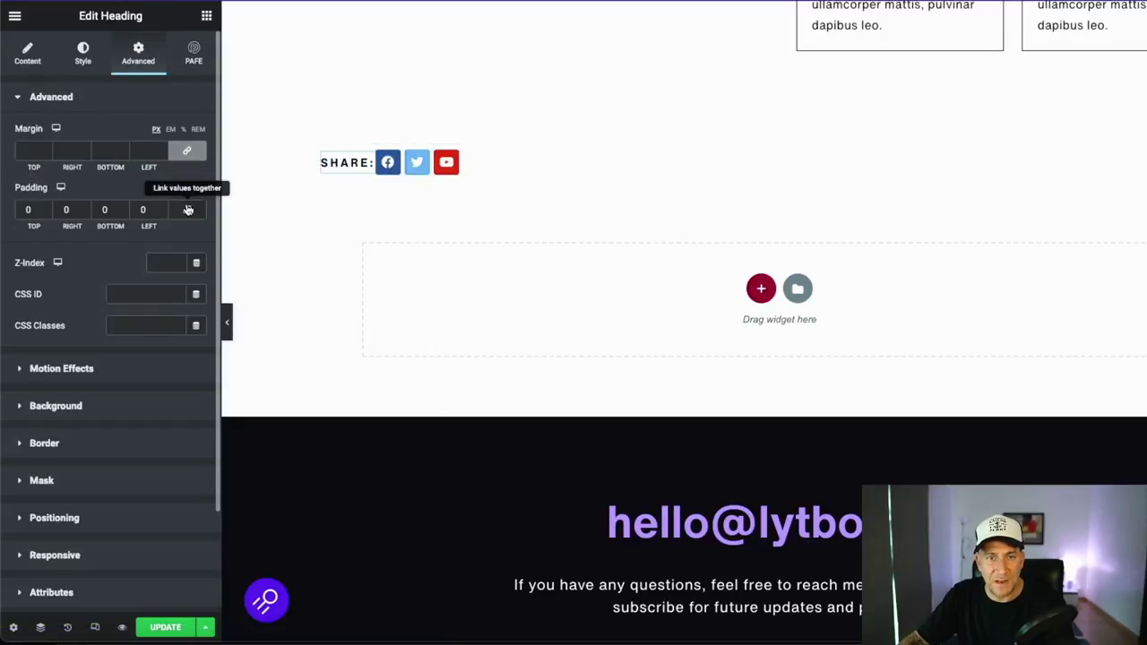
scroll(85, 210, "up", 14)
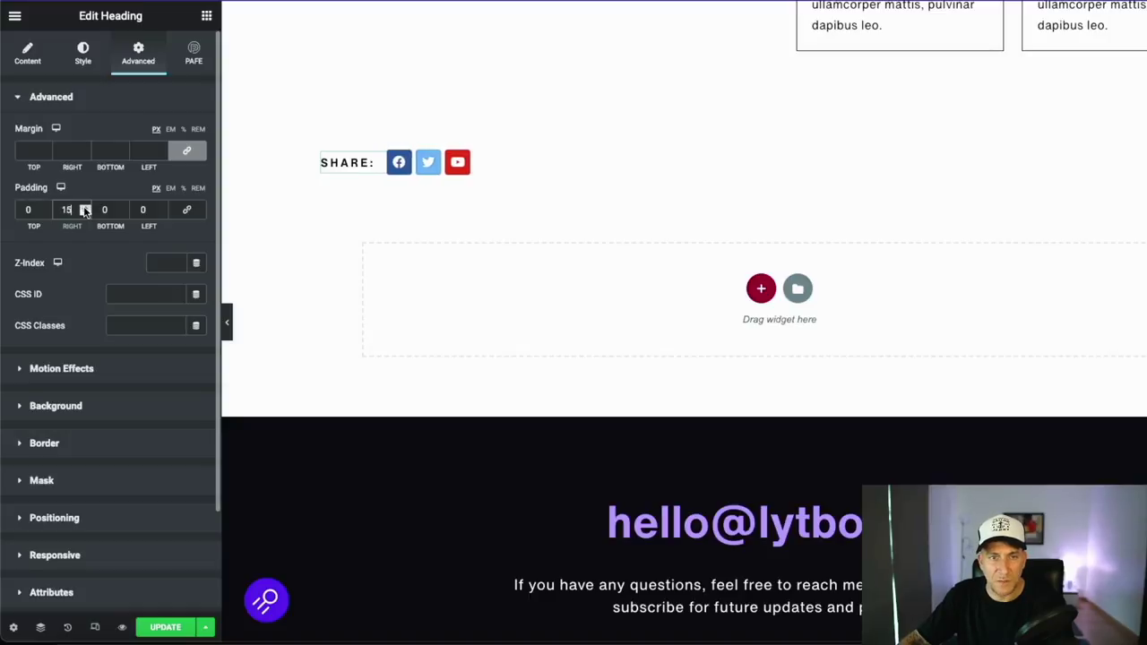
scroll(85, 210, "up", 3)
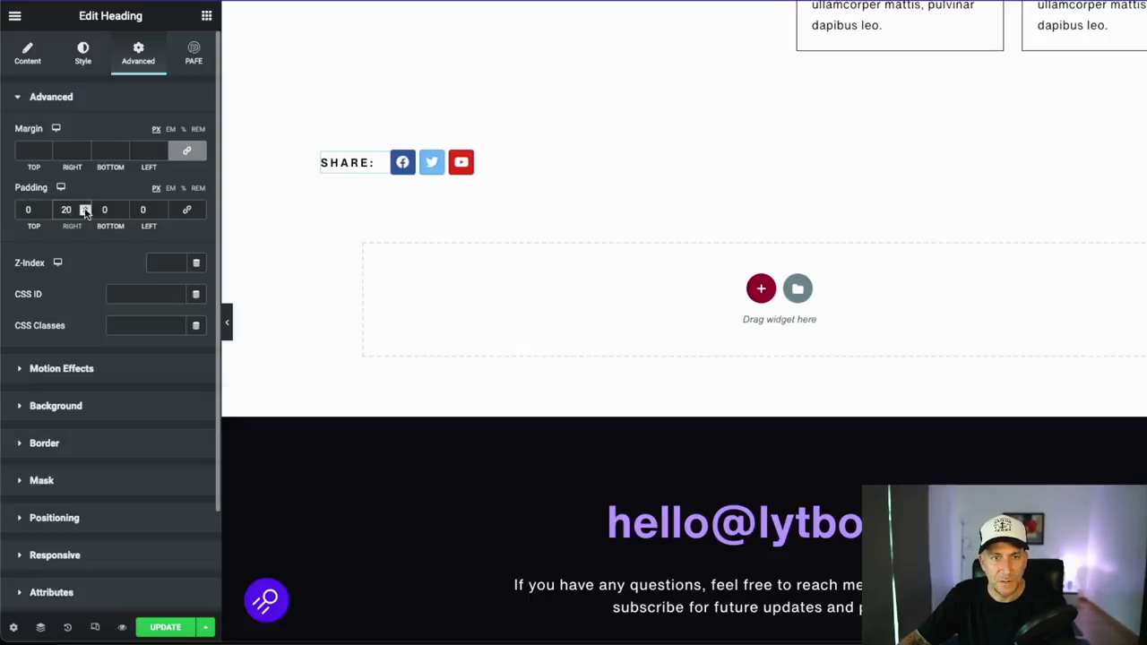